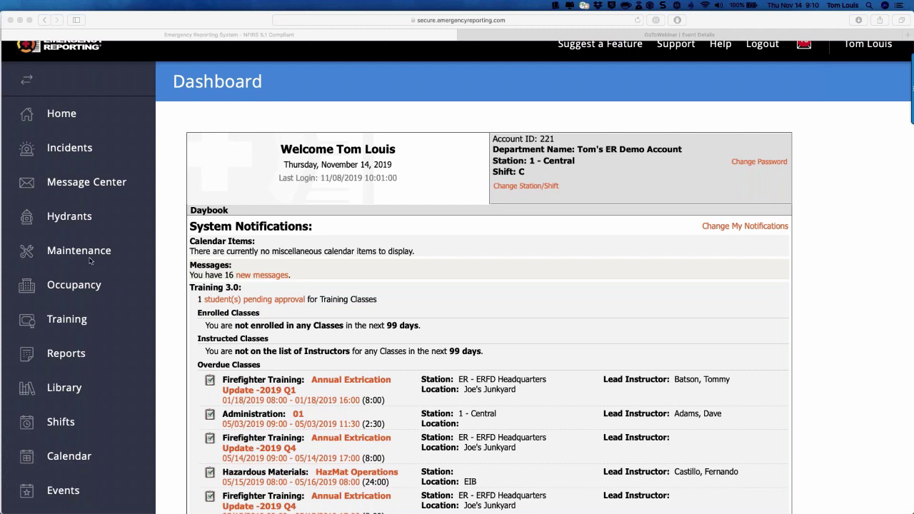
- Open the ER Rig Check page of the Maintenance module and reduce the page zoom by one level
{"action": "left_click", "coordinate": [78, 250]}
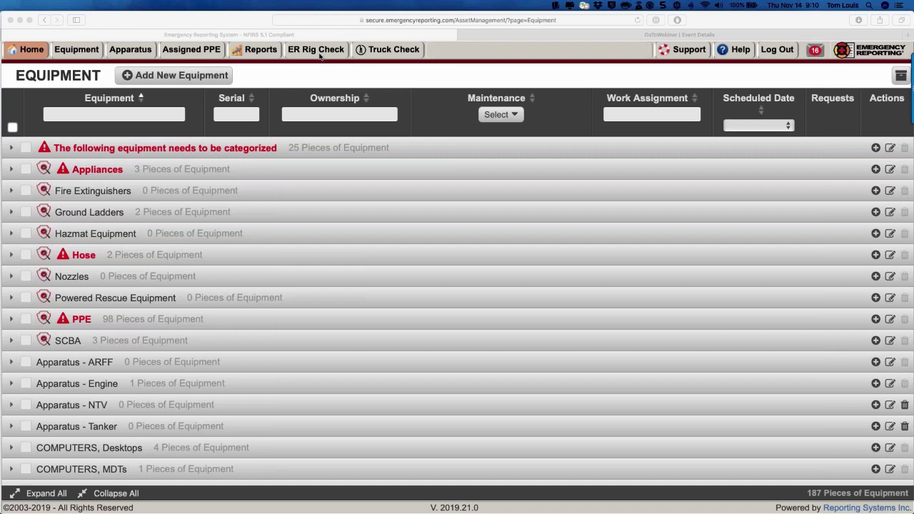
{"action": "left_click", "coordinate": [320, 57]}
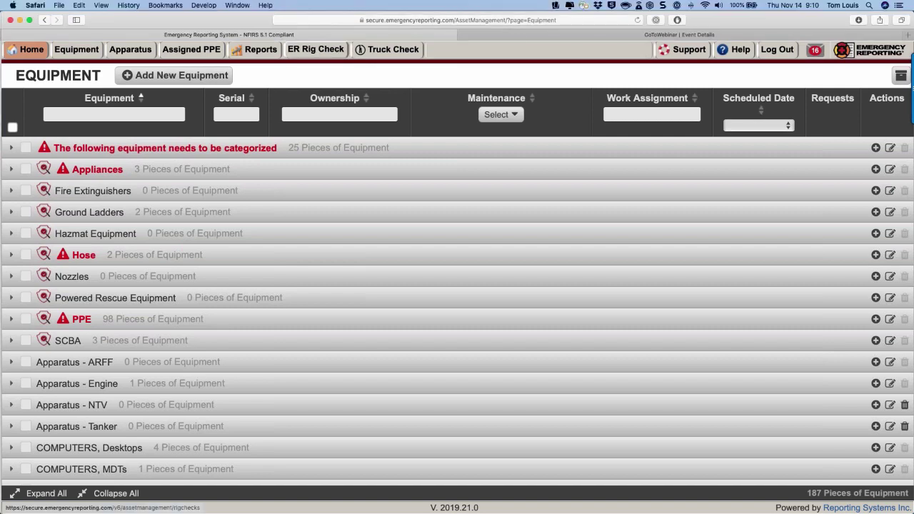
{"action": "left_click", "coordinate": [315, 50]}
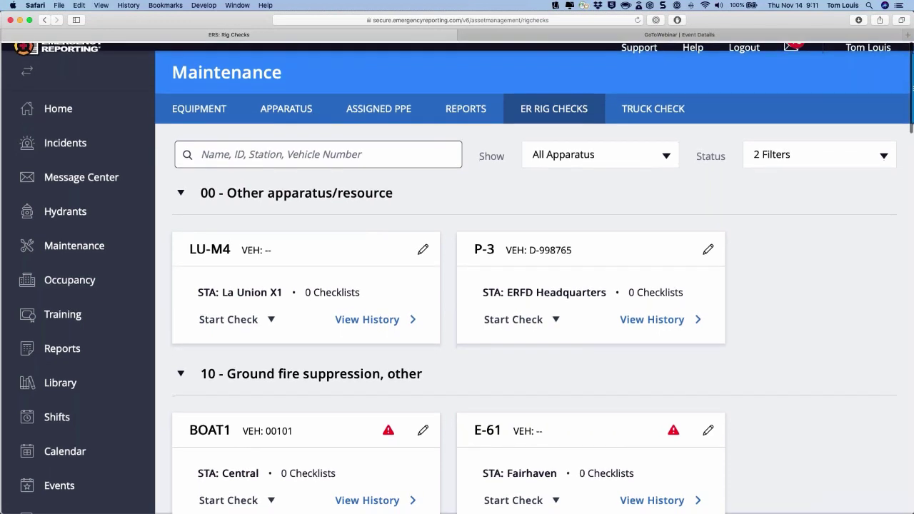
{"action": "key", "text": "super+minus"}
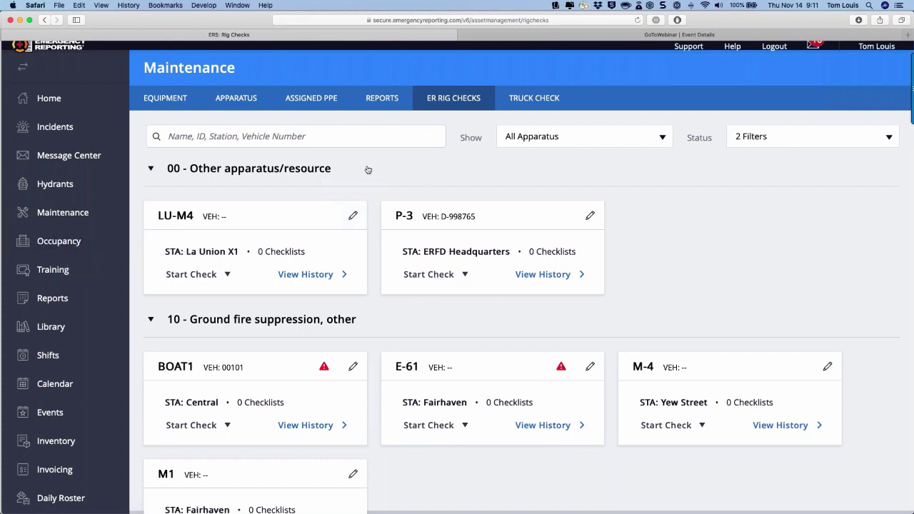
- Search the rig check apparatus for the ID E-1, and replace that search with the vehicle number 9990
{"action": "left_click", "coordinate": [190, 139]}
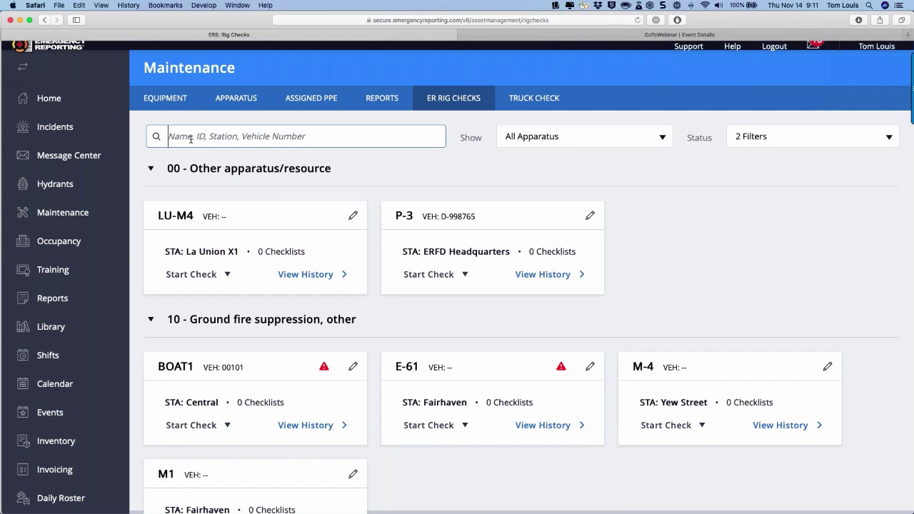
{"action": "type", "text": "E-1"}
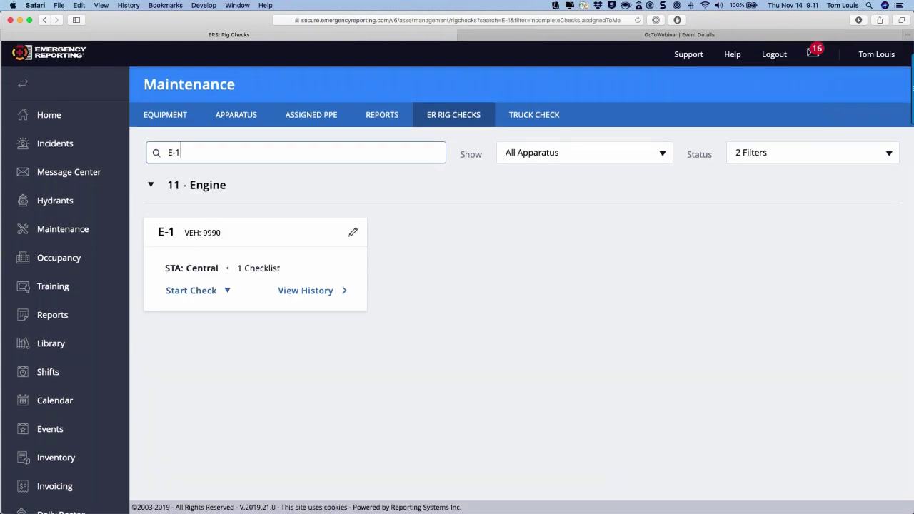
{"action": "key", "text": "BackSpace"}
{"action": "key", "text": "BackSpace"}
{"action": "key", "text": "BackSpace"}
{"action": "type", "text": "9990"}
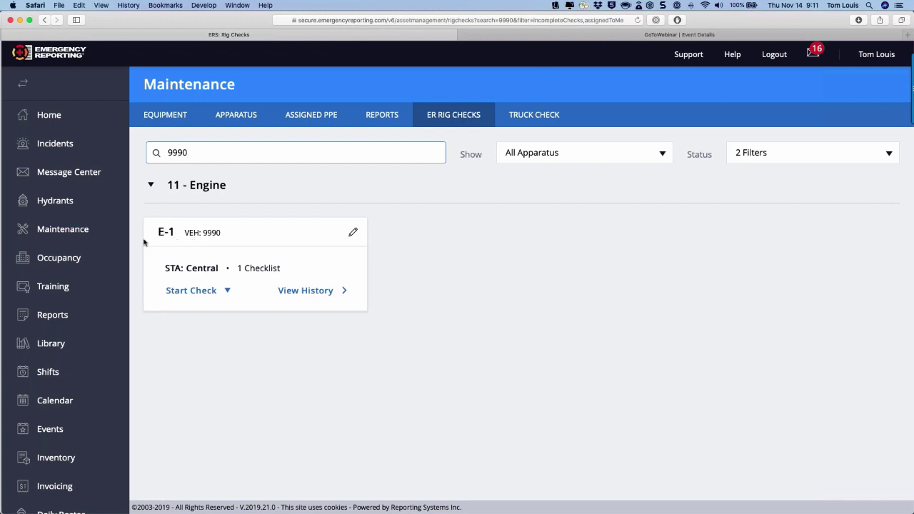
- Open the Administration module in a new browser tab and switch to it
{"action": "scroll", "coordinate": [76, 237], "scroll_direction": "down", "scroll_amount": 5}
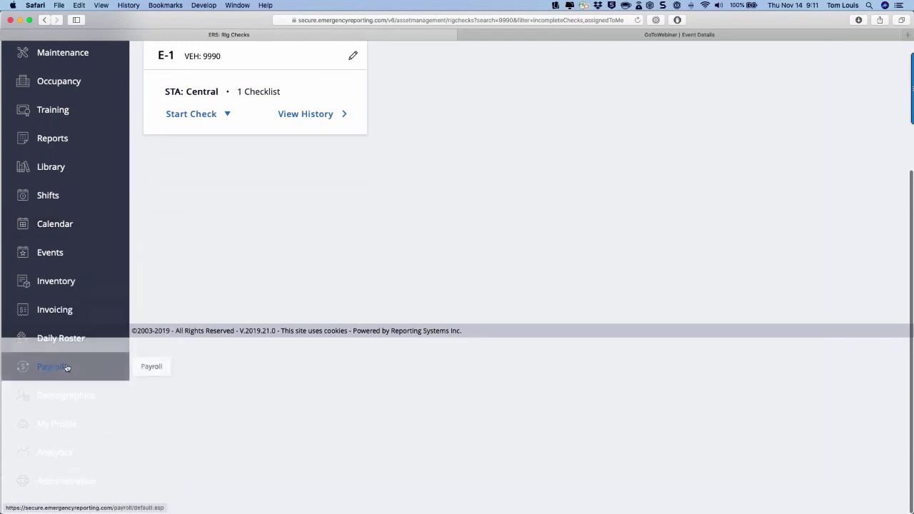
{"action": "right_click", "coordinate": [71, 484]}
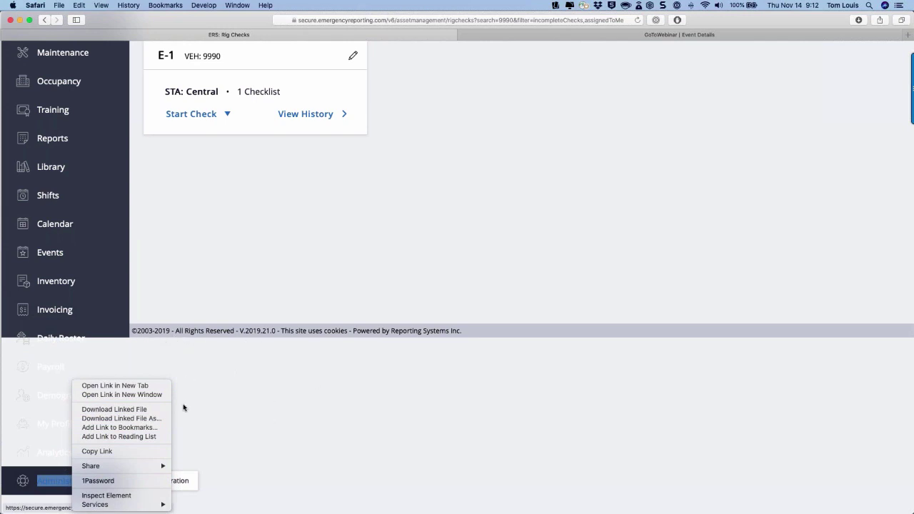
{"action": "mouse_move", "coordinate": [131, 468]}
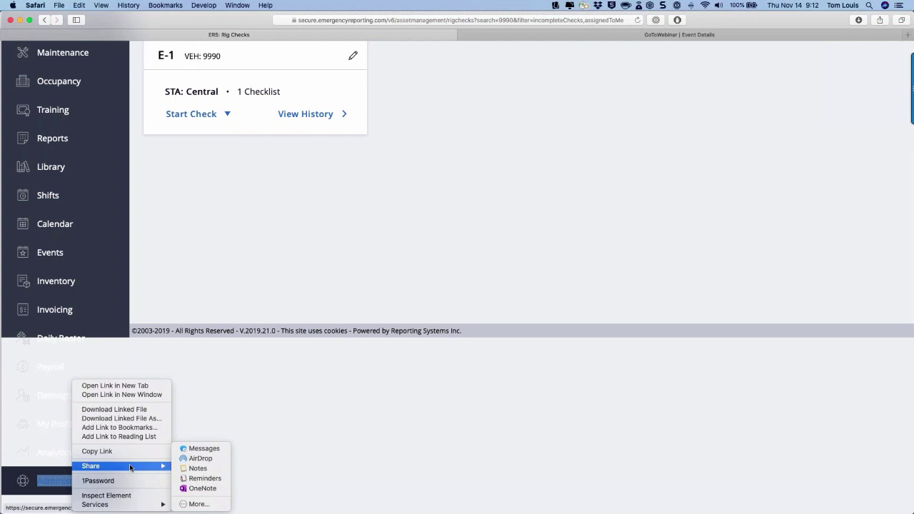
{"action": "left_click", "coordinate": [119, 386]}
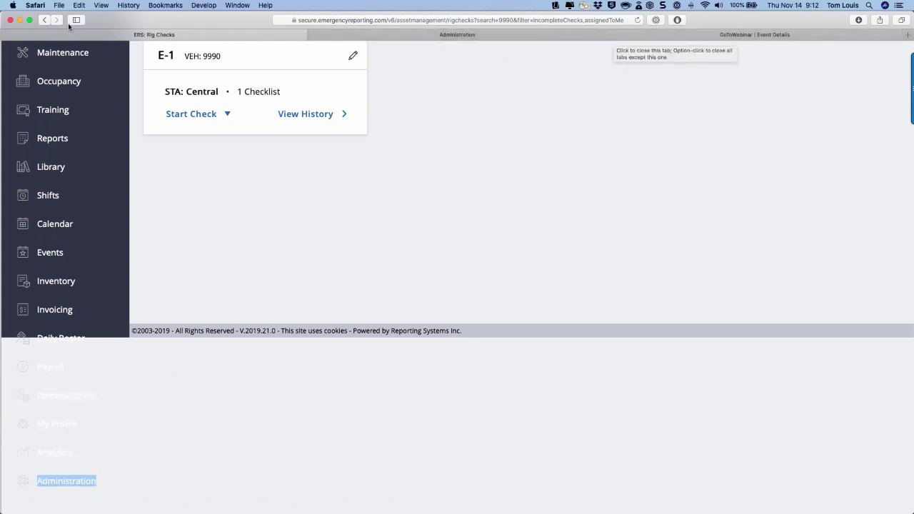
{"action": "left_click", "coordinate": [29, 20]}
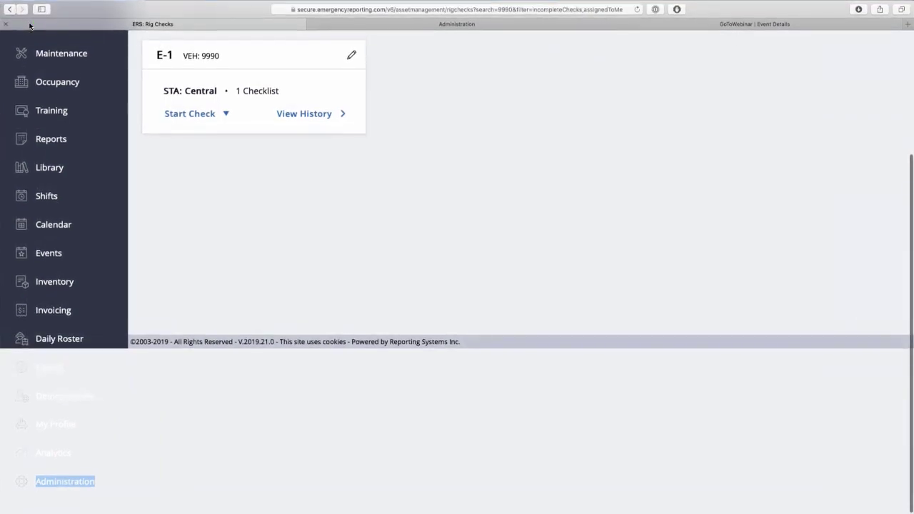
{"action": "left_click", "coordinate": [359, 25]}
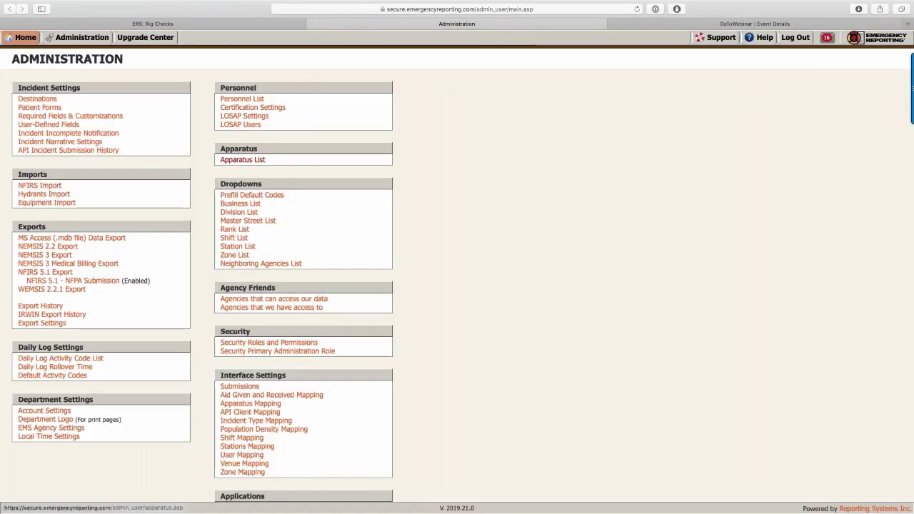
- Open apparatus E-1 for editing from the Apparatus List and review its vehicle number and remaining form fields
{"action": "left_click", "coordinate": [243, 160]}
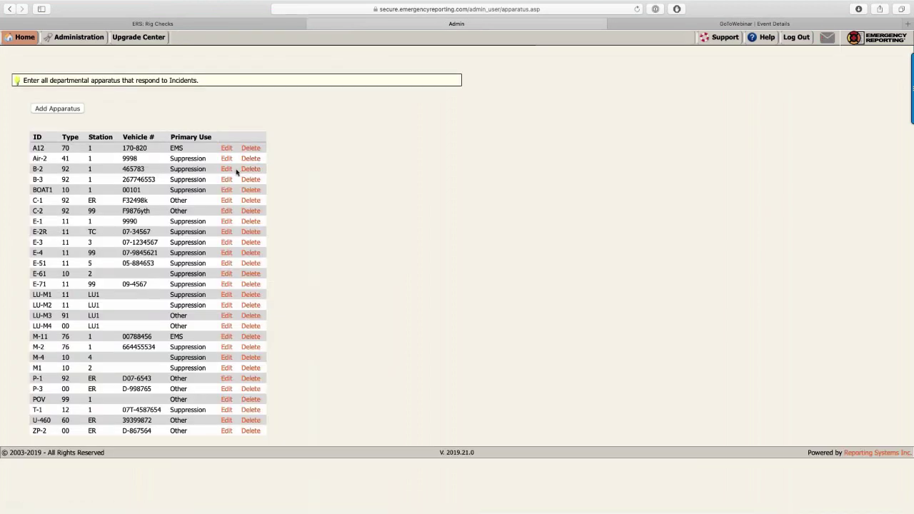
{"action": "left_click", "coordinate": [227, 222]}
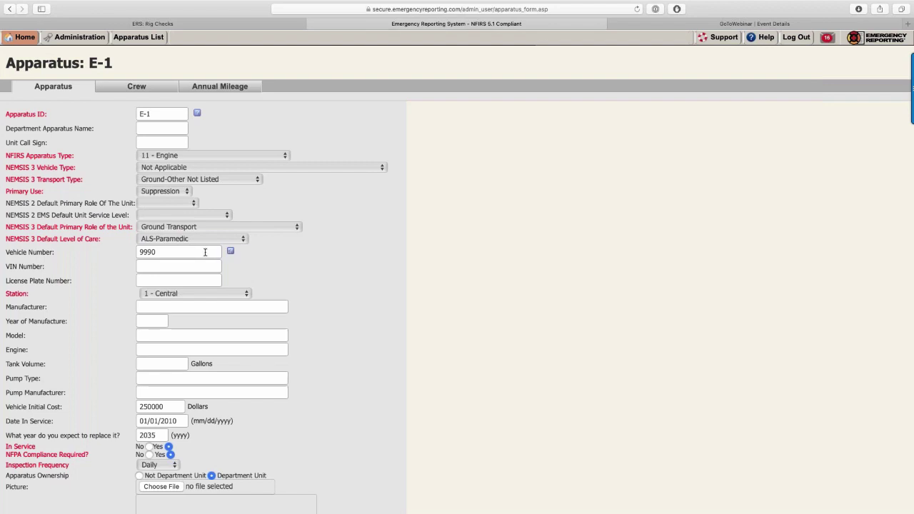
{"action": "left_click_drag", "start_coordinate": [185, 252], "coordinate": [137, 248]}
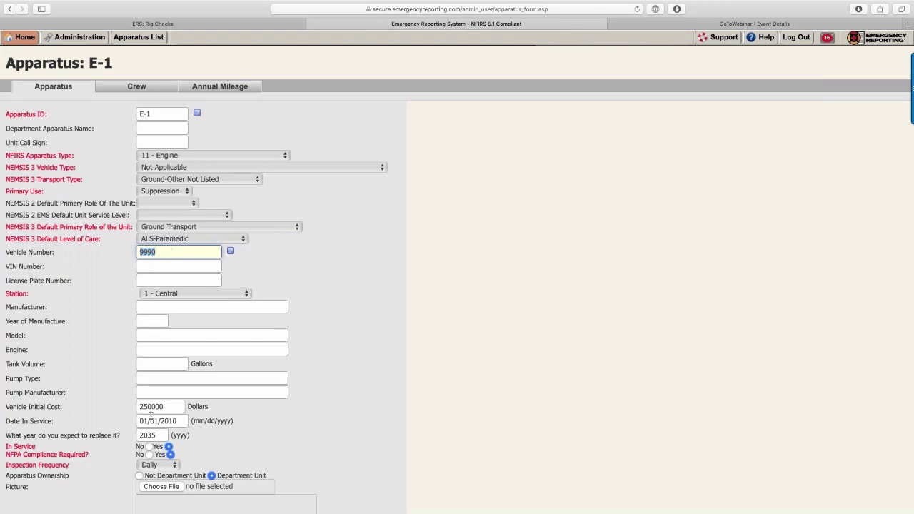
{"action": "scroll", "coordinate": [143, 427], "scroll_direction": "down", "scroll_amount": 3}
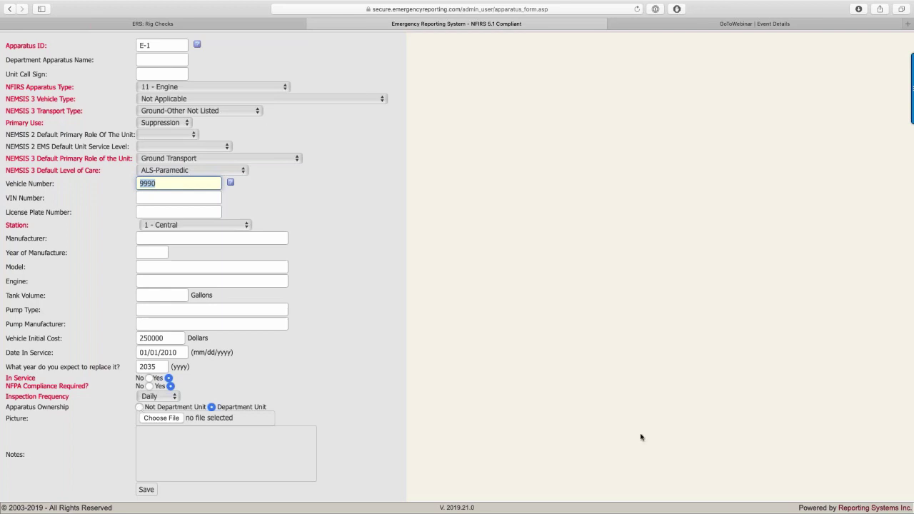
{"action": "scroll", "coordinate": [349, 460], "scroll_direction": "up", "scroll_amount": 3}
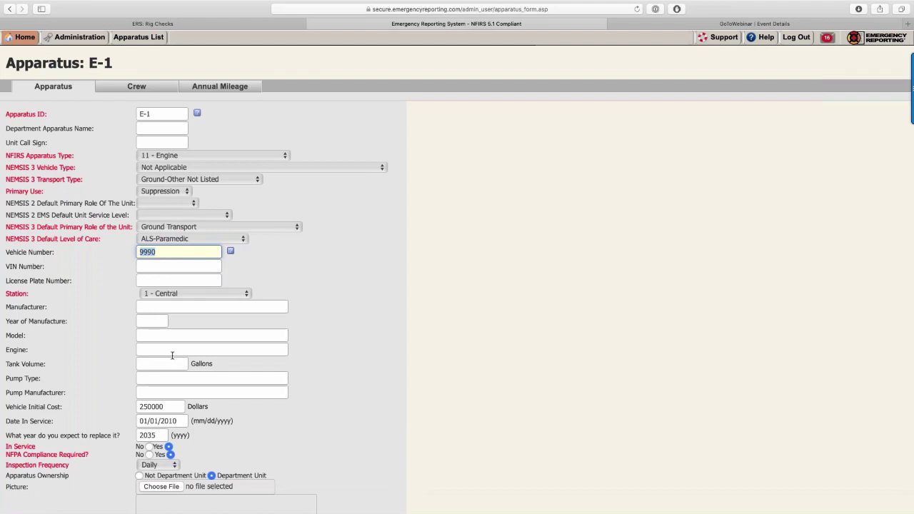
- Return to the Rig Checks page and highlight the apparatus ID and vehicle number on the E-1 card
{"action": "left_click", "coordinate": [198, 25]}
{"action": "scroll", "coordinate": [223, 180], "scroll_direction": "up", "scroll_amount": 3}
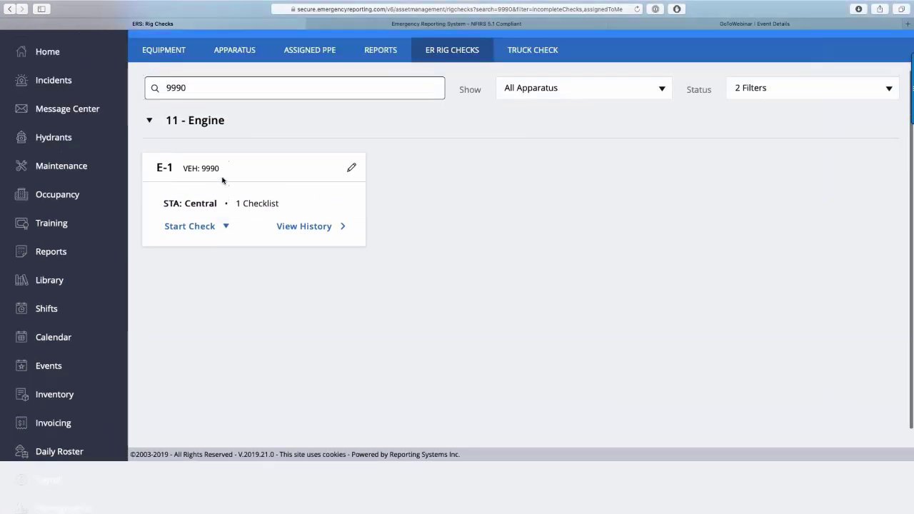
{"action": "scroll", "coordinate": [222, 180], "scroll_direction": "up", "scroll_amount": 2}
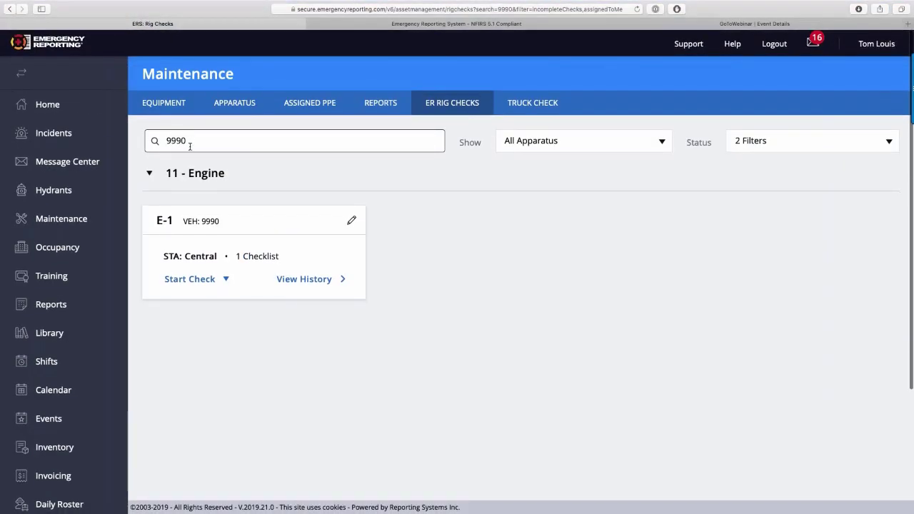
{"action": "left_click_drag", "start_coordinate": [175, 221], "coordinate": [150, 219]}
{"action": "left_click_drag", "start_coordinate": [219, 221], "coordinate": [202, 221]}
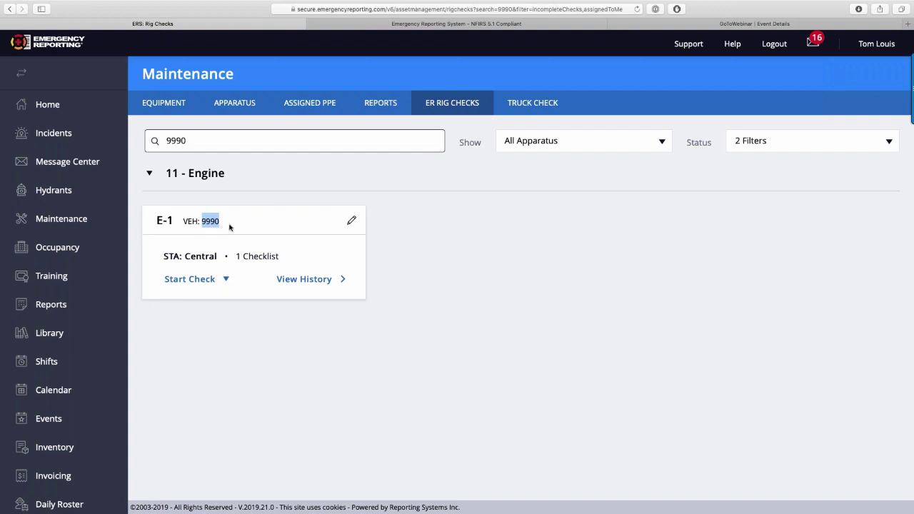
- Clear the apparatus search and highlight the vehicle number on the E-3 card in the Engine group
{"action": "left_click_drag", "start_coordinate": [194, 140], "coordinate": [163, 137]}
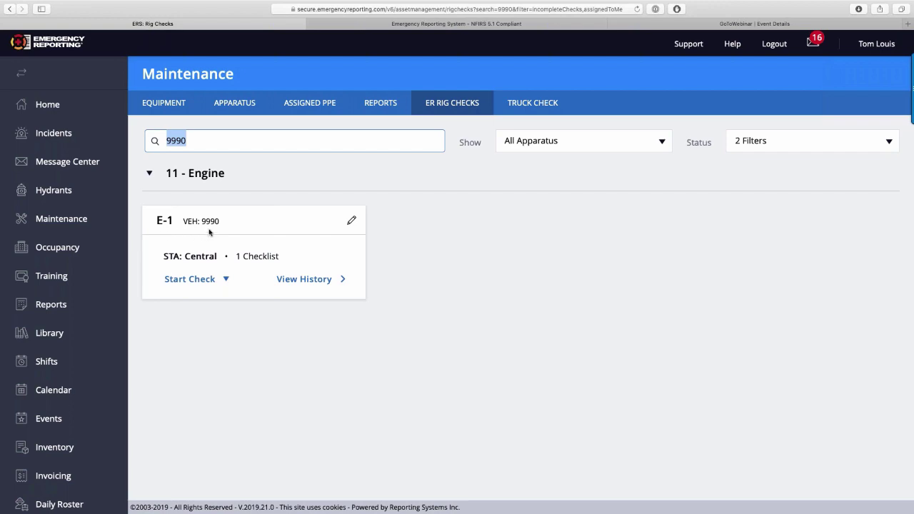
{"action": "key", "text": "BackSpace"}
{"action": "scroll", "coordinate": [250, 304], "scroll_direction": "down", "scroll_amount": 1}
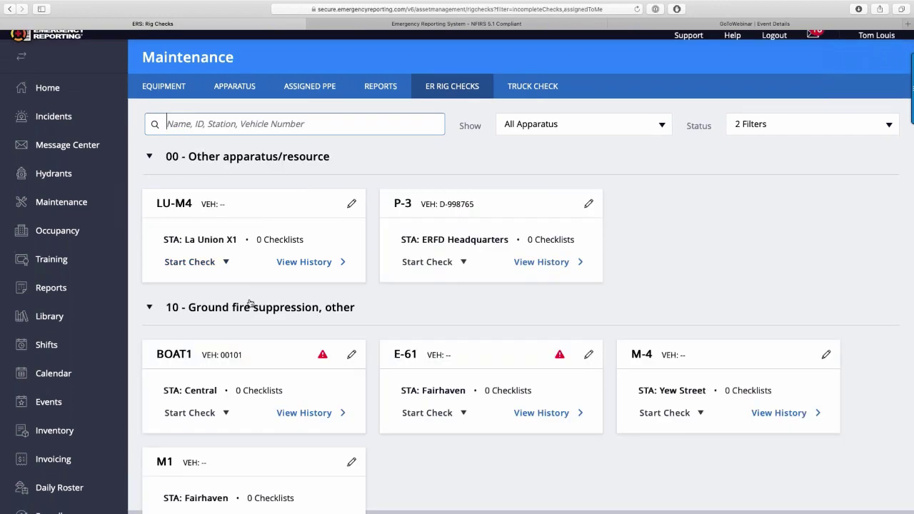
{"action": "scroll", "coordinate": [250, 303], "scroll_direction": "down", "scroll_amount": 5}
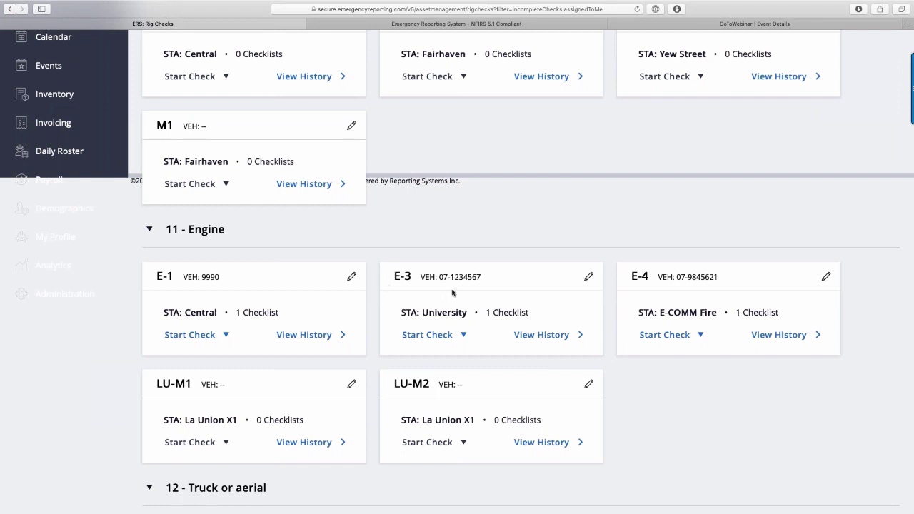
{"action": "left_click_drag", "start_coordinate": [483, 278], "coordinate": [441, 276]}
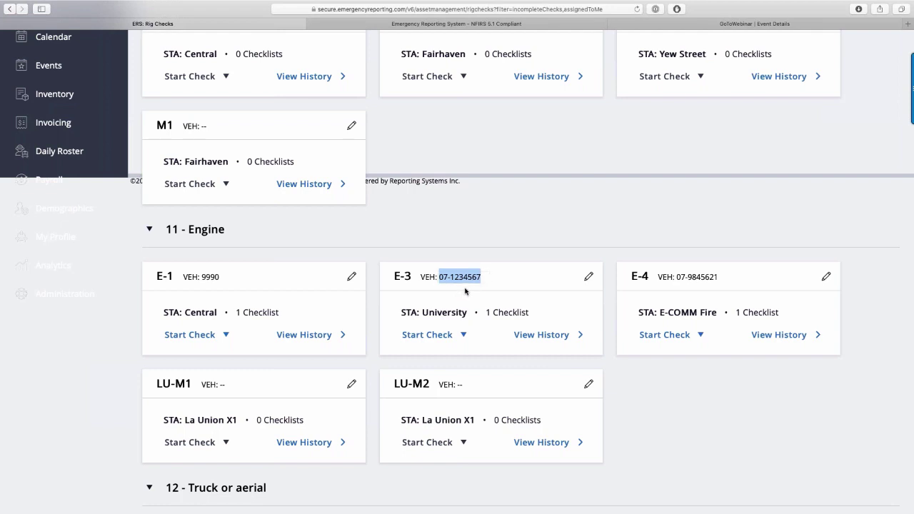
- Search the rig check apparatus for 1, review the matching cards, and change the search to 001
{"action": "scroll", "coordinate": [465, 291], "scroll_direction": "up", "scroll_amount": 3}
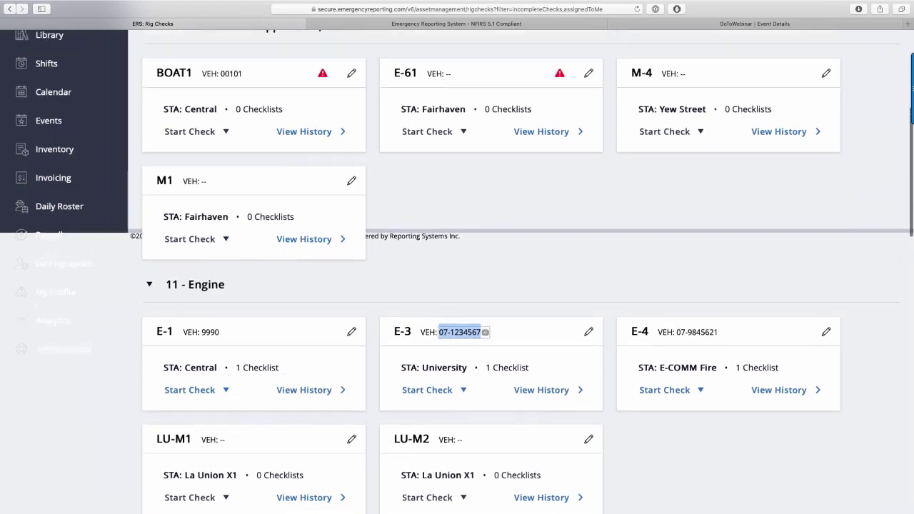
{"action": "scroll", "coordinate": [464, 291], "scroll_direction": "up", "scroll_amount": 3}
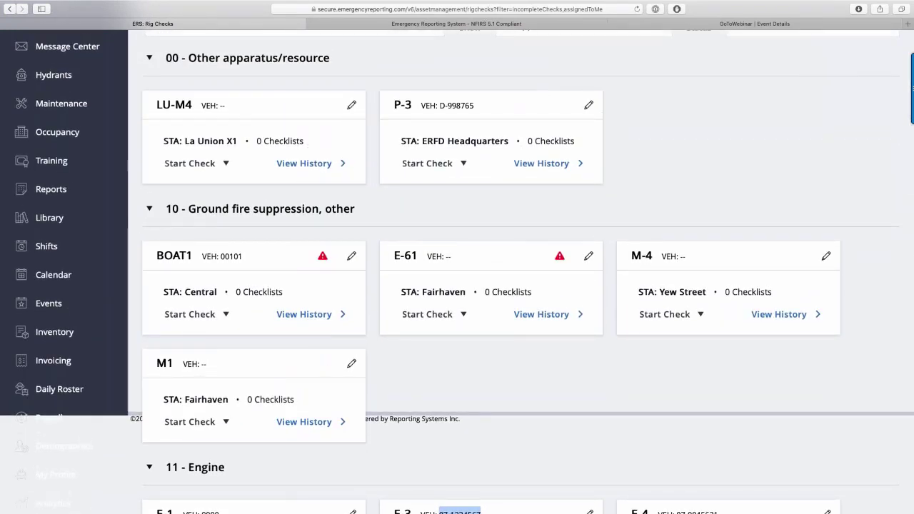
{"action": "scroll", "coordinate": [457, 271], "scroll_direction": "down", "scroll_amount": 1}
{"action": "scroll", "coordinate": [456, 271], "scroll_direction": "up", "scroll_amount": 3}
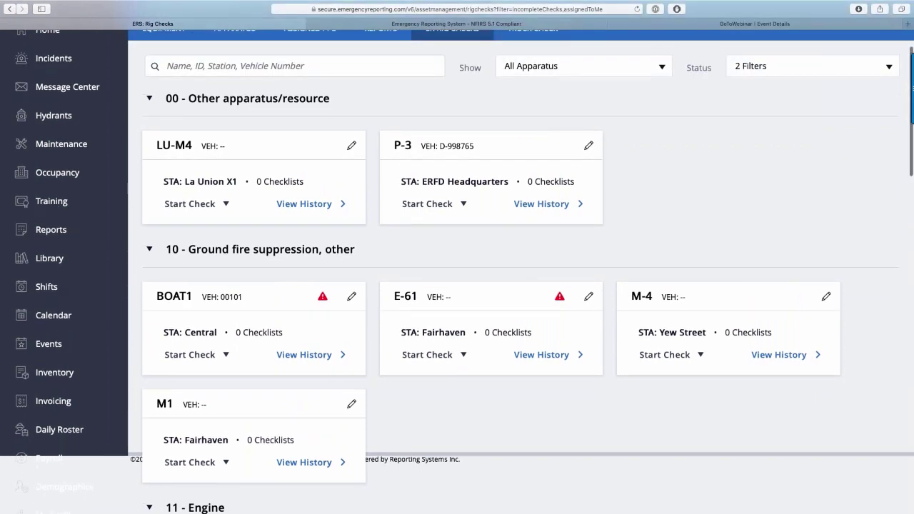
{"action": "scroll", "coordinate": [242, 121], "scroll_direction": "down", "scroll_amount": 1}
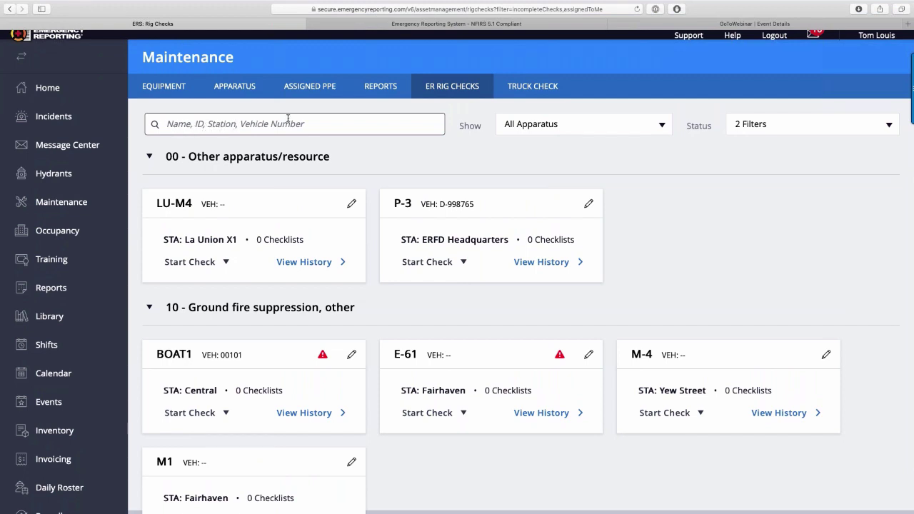
{"action": "left_click", "coordinate": [248, 129]}
{"action": "type", "text": "1"}
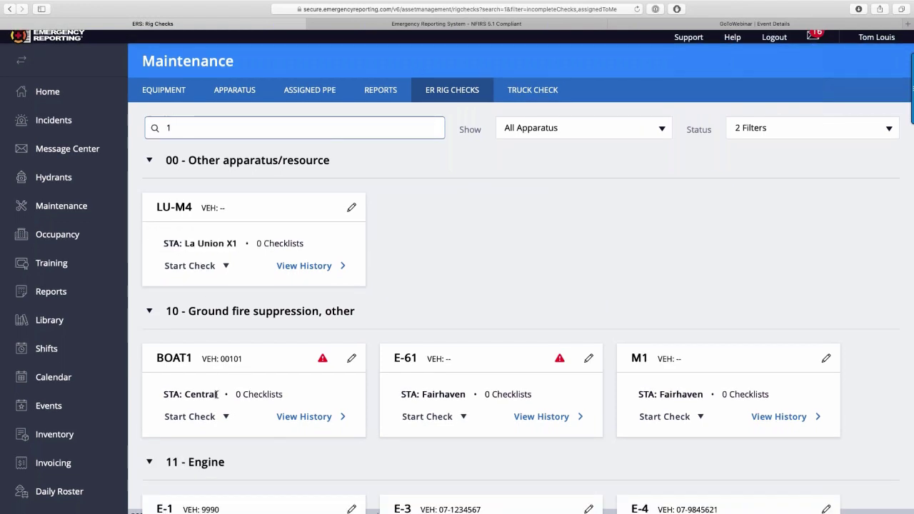
{"action": "scroll", "coordinate": [218, 395], "scroll_direction": "down", "scroll_amount": 3}
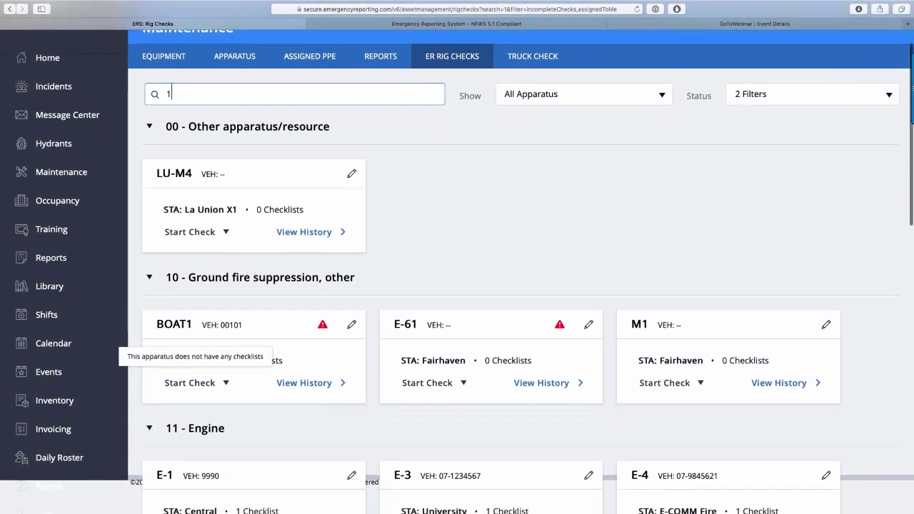
{"action": "scroll", "coordinate": [236, 116], "scroll_direction": "up", "scroll_amount": 3}
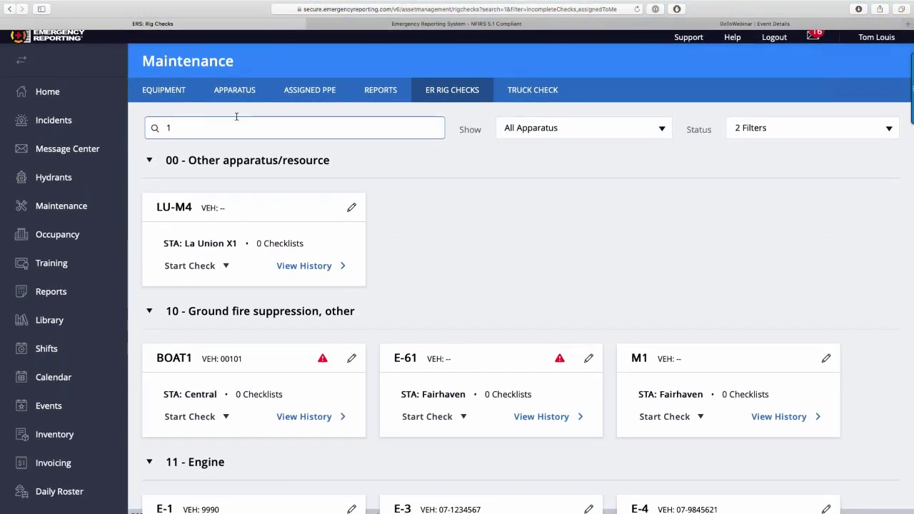
{"action": "key", "text": "BackSpace"}
{"action": "type", "text": "0010"}
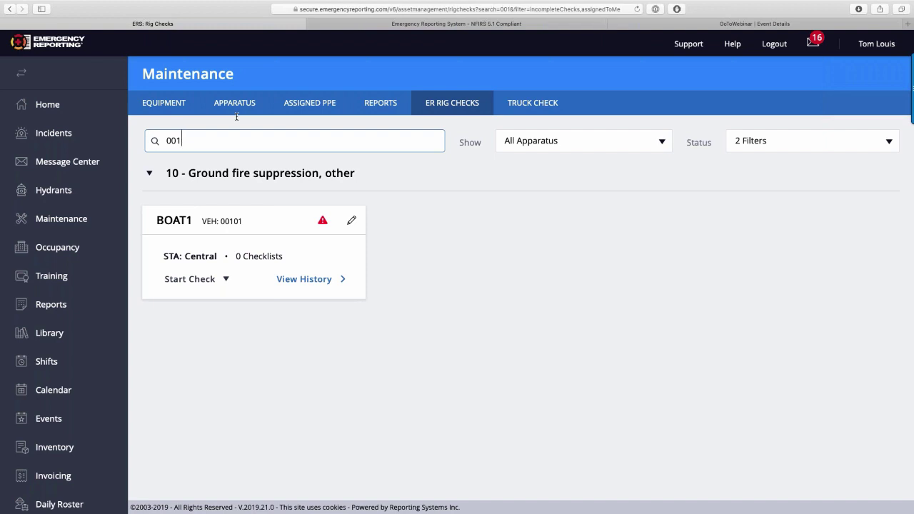
- Clear the apparatus search and limit the shown apparatus to the Central station only
{"action": "key", "text": "BackSpace"}
{"action": "key", "text": "BackSpace"}
{"action": "key", "text": "BackSpace"}
{"action": "key", "text": "BackSpace"}
{"action": "scroll", "coordinate": [285, 115], "scroll_direction": "down", "scroll_amount": 1}
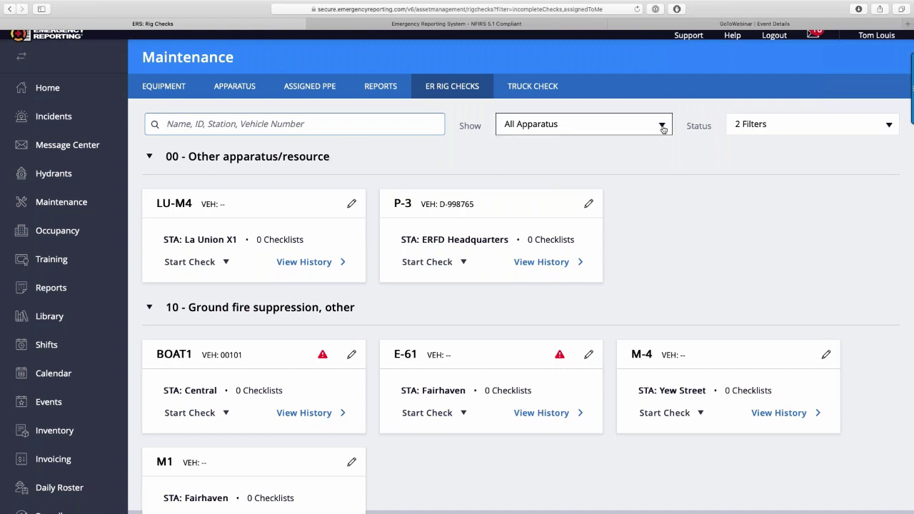
{"action": "left_click", "coordinate": [662, 127]}
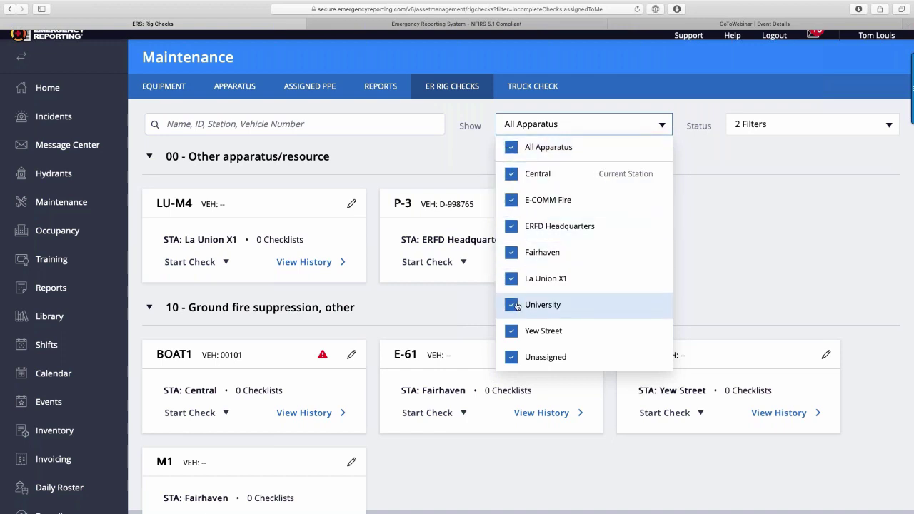
{"action": "left_click", "coordinate": [511, 147]}
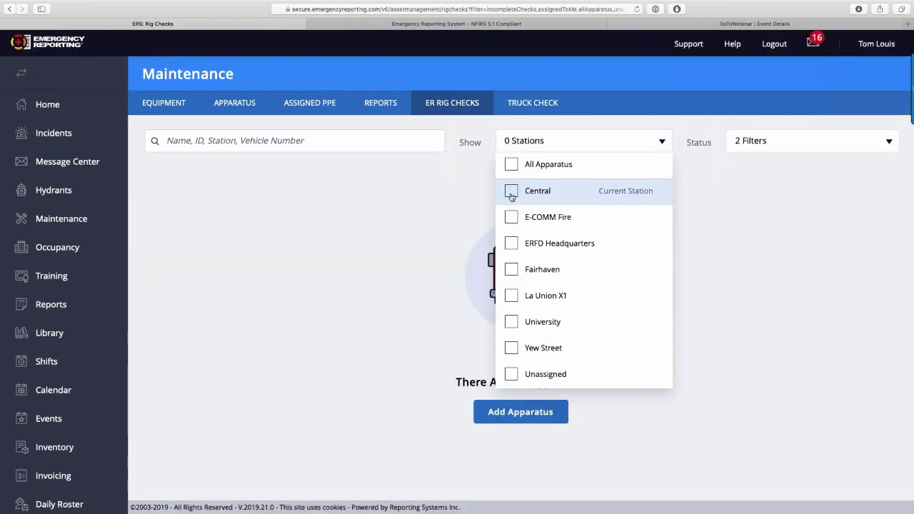
{"action": "left_click", "coordinate": [511, 194]}
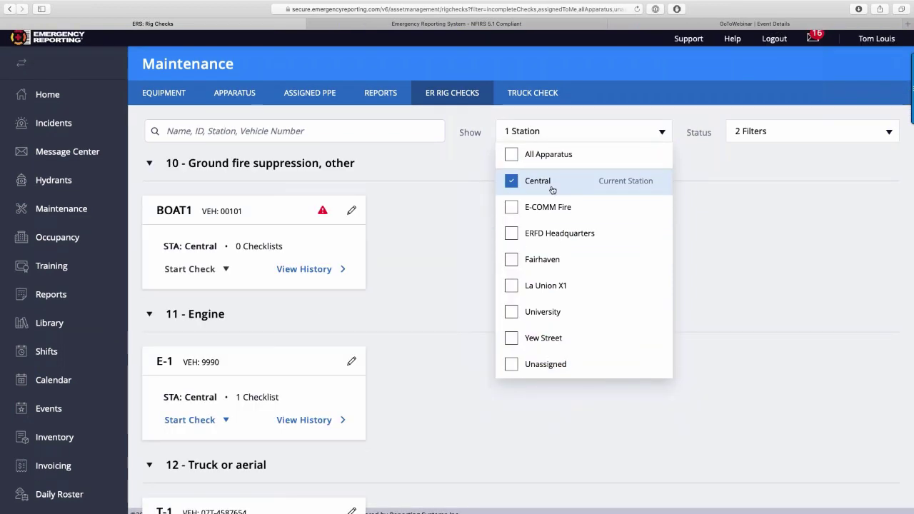
- Open the Home dashboard in the other browser window page, highlight the current station assignment, and return to the Rig Checks page
{"action": "left_click", "coordinate": [523, 90]}
{"action": "left_click", "coordinate": [524, 90]}
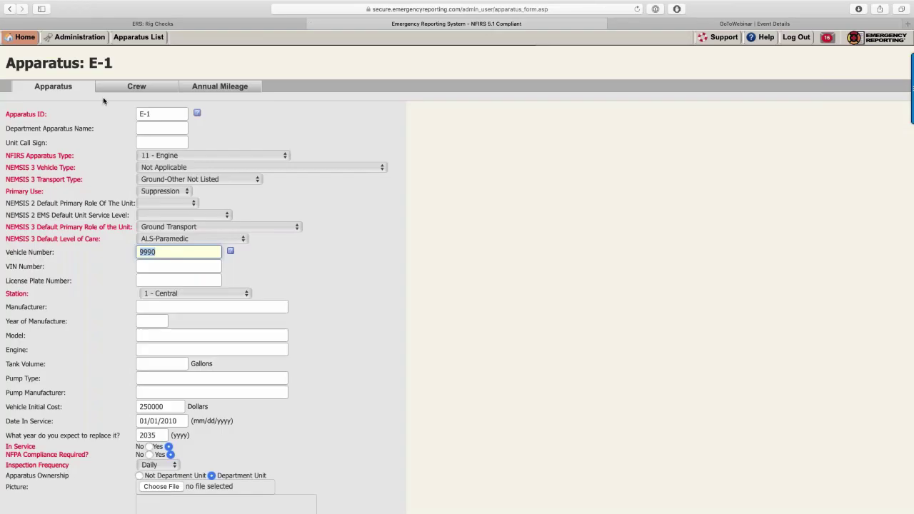
{"action": "left_click", "coordinate": [28, 37]}
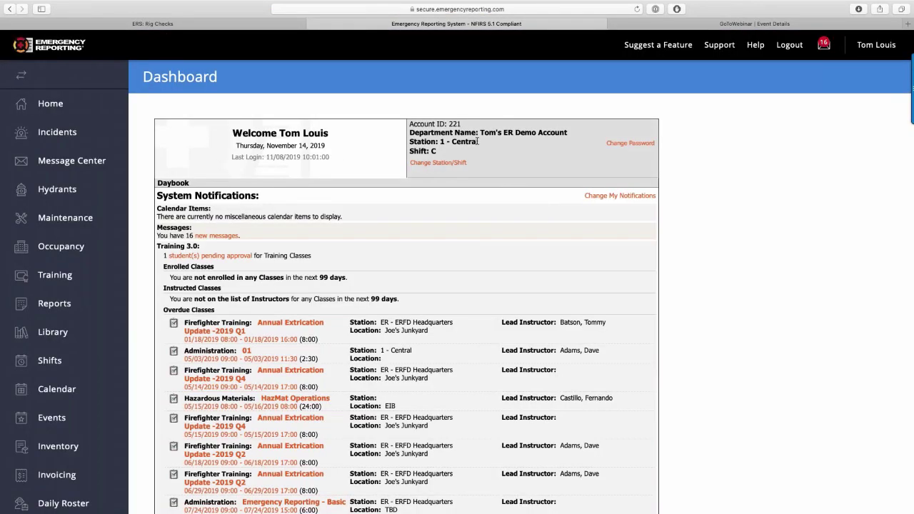
{"action": "left_click_drag", "start_coordinate": [478, 142], "coordinate": [406, 140]}
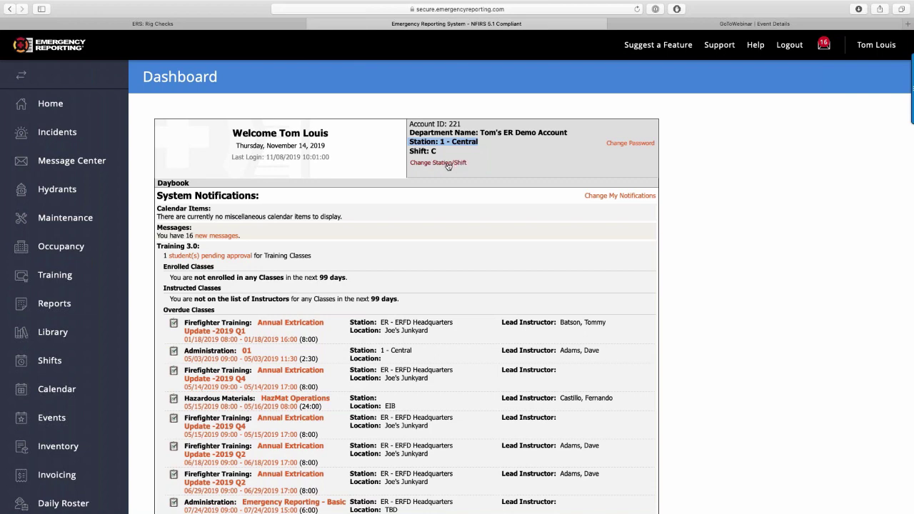
{"action": "scroll", "coordinate": [450, 179], "scroll_direction": "down", "scroll_amount": 10}
{"action": "scroll", "coordinate": [451, 271], "scroll_direction": "up", "scroll_amount": 10}
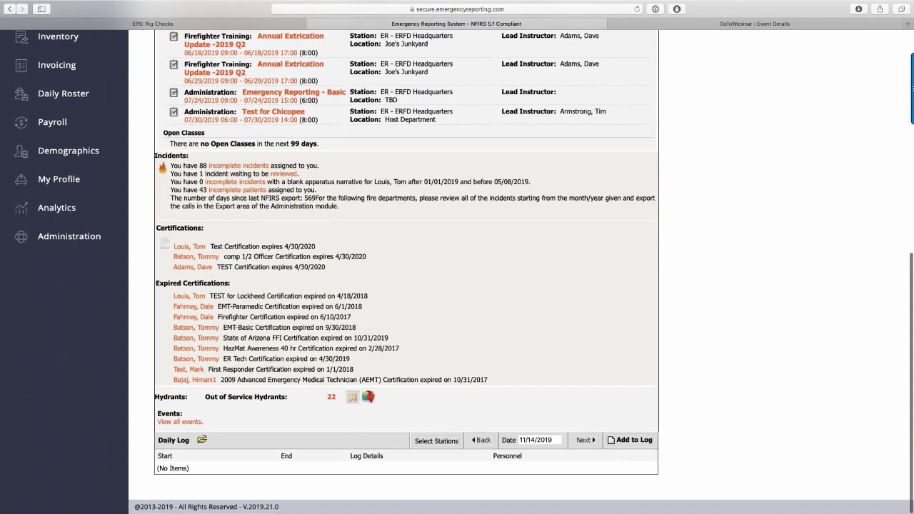
{"action": "left_click", "coordinate": [238, 25]}
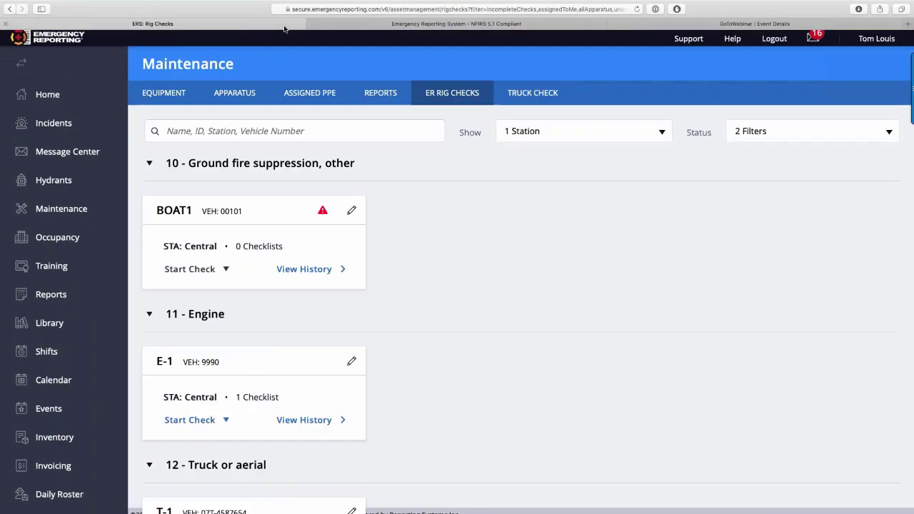
- Exclude Out of Service apparatus with the status filter and include them again
{"action": "left_click", "coordinate": [575, 131]}
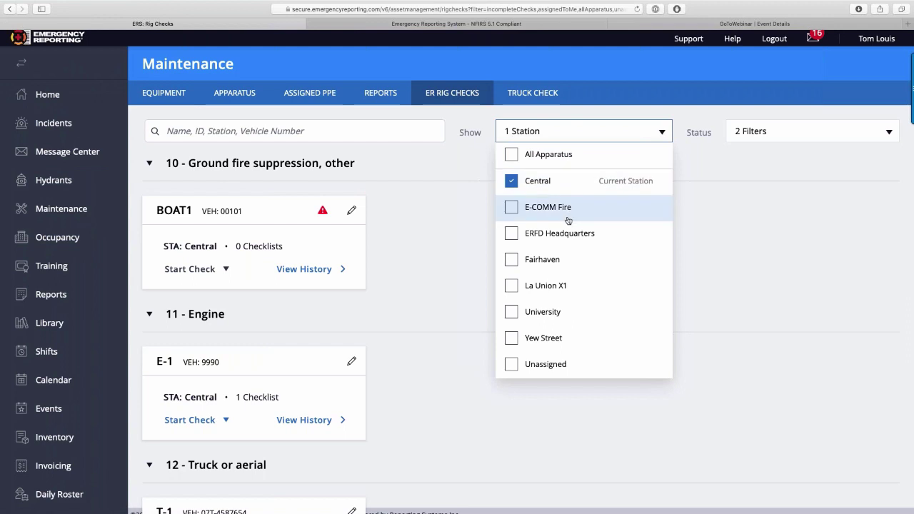
{"action": "left_click", "coordinate": [783, 135]}
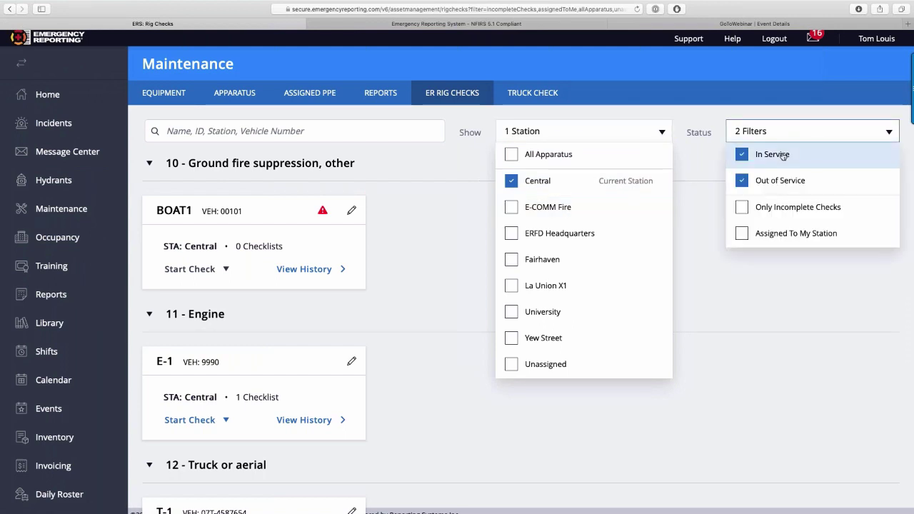
{"action": "left_click", "coordinate": [743, 182]}
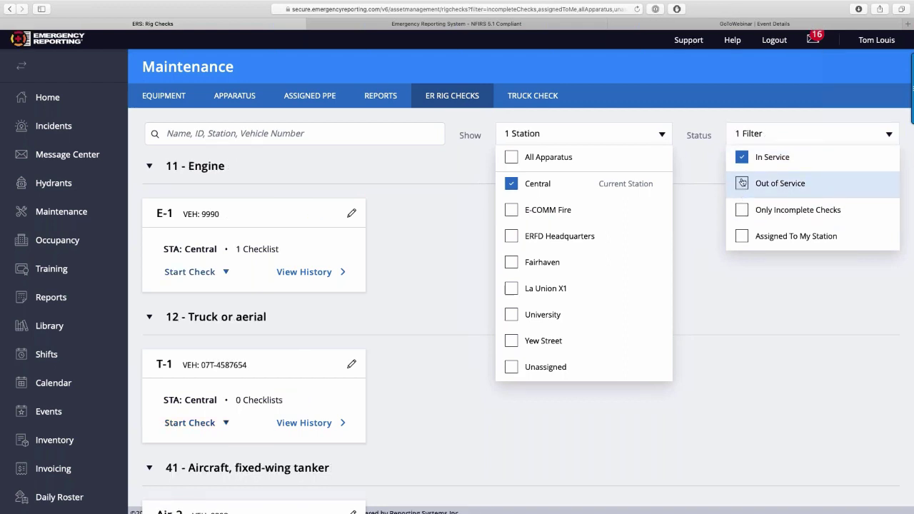
{"action": "left_click", "coordinate": [742, 182]}
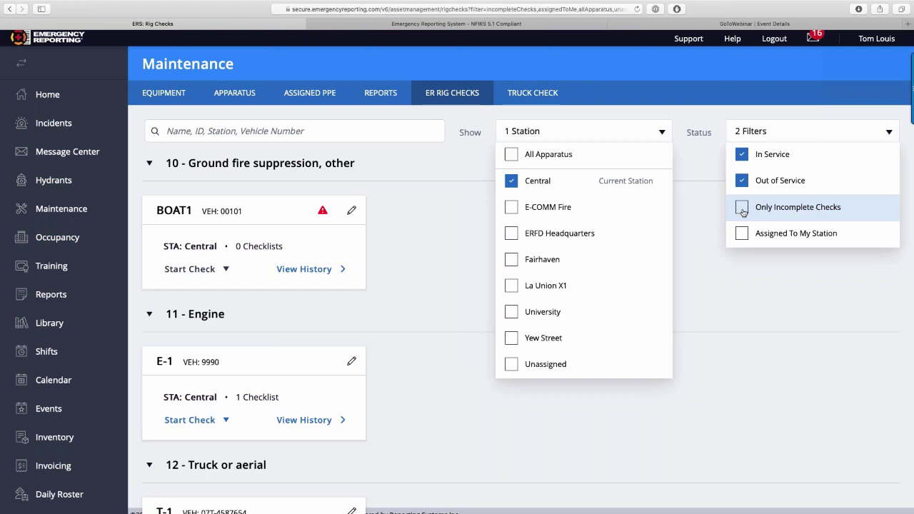
- Apply the Only Incomplete Checks status filter to the Central apparatus and remove it again
{"action": "left_click", "coordinate": [743, 210]}
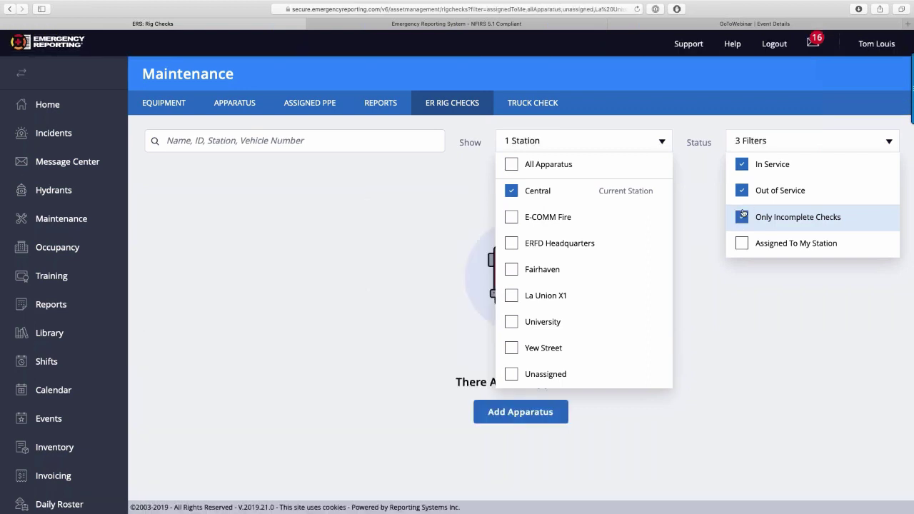
{"action": "left_click", "coordinate": [661, 141]}
{"action": "left_click", "coordinate": [742, 142]}
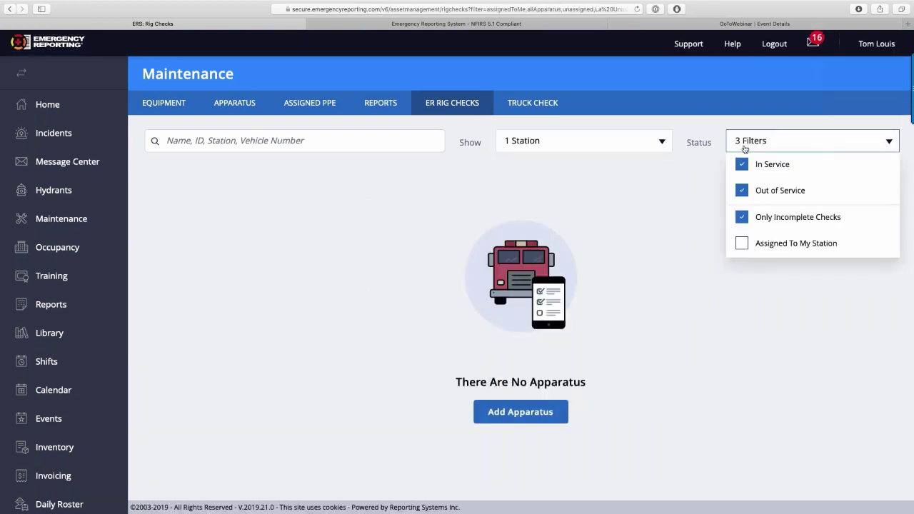
{"action": "left_click", "coordinate": [742, 217]}
- Apply the Assigned To My Station status filter, remove it again, and close the filter options
{"action": "left_click", "coordinate": [743, 235]}
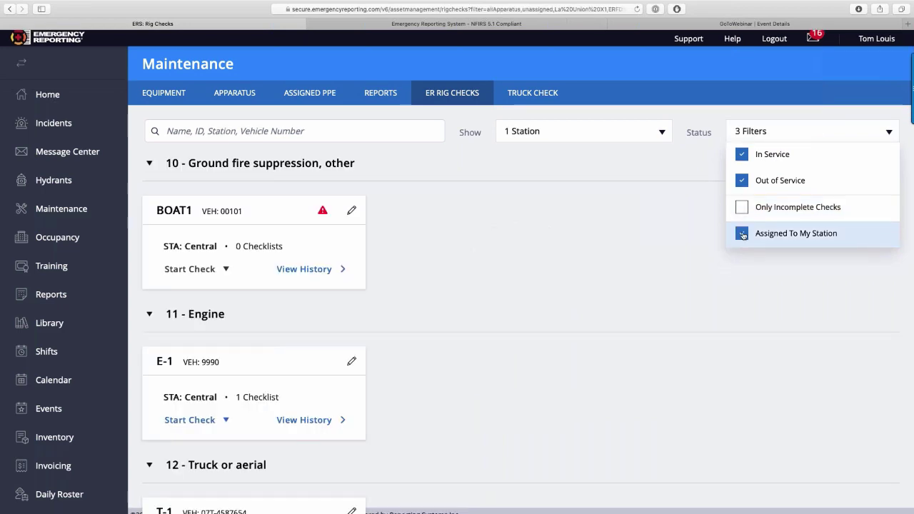
{"action": "left_click", "coordinate": [743, 234]}
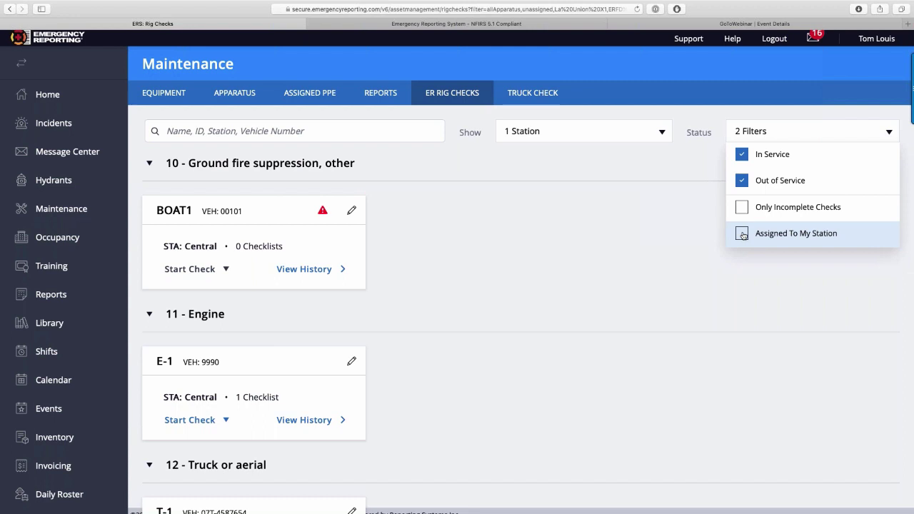
{"action": "left_click", "coordinate": [405, 239]}
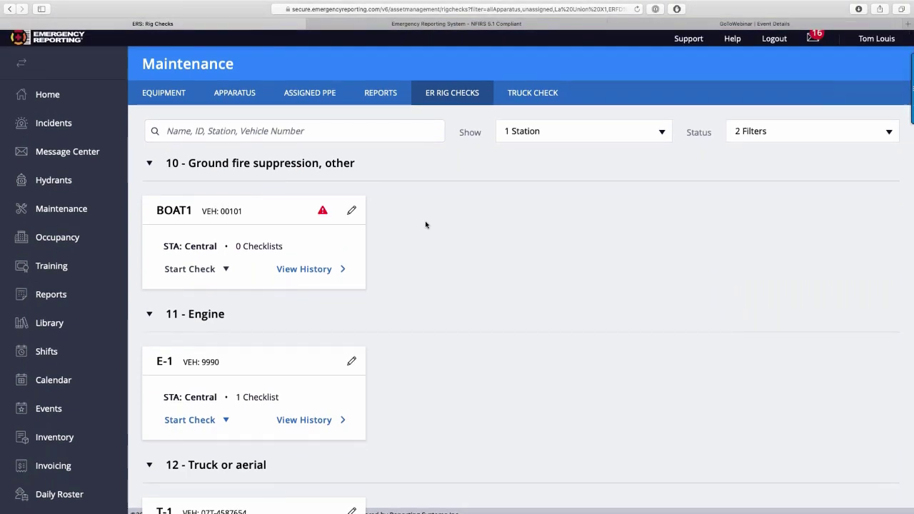
- Collapse the 10 - Ground fire suppression, other group and review the station and status filter options
{"action": "scroll", "coordinate": [425, 225], "scroll_direction": "down", "scroll_amount": 3}
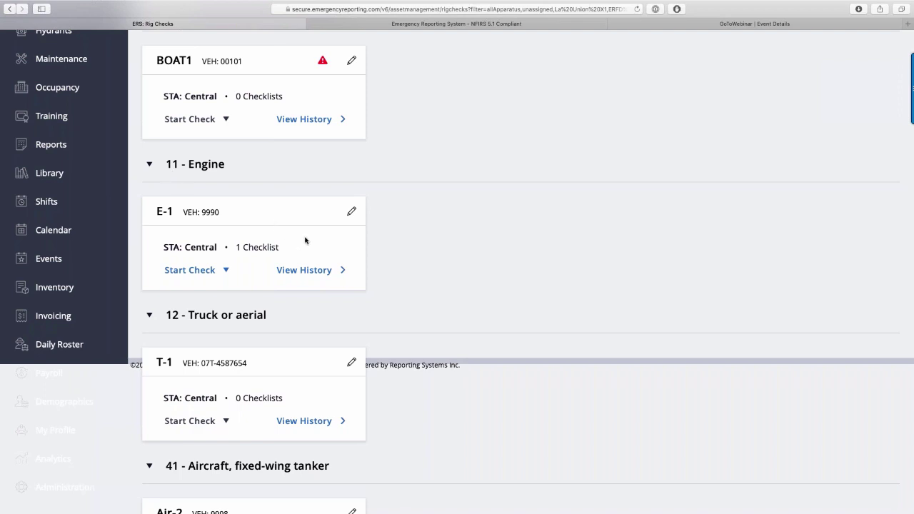
{"action": "scroll", "coordinate": [307, 244], "scroll_direction": "up", "scroll_amount": 3}
{"action": "left_click", "coordinate": [661, 131]}
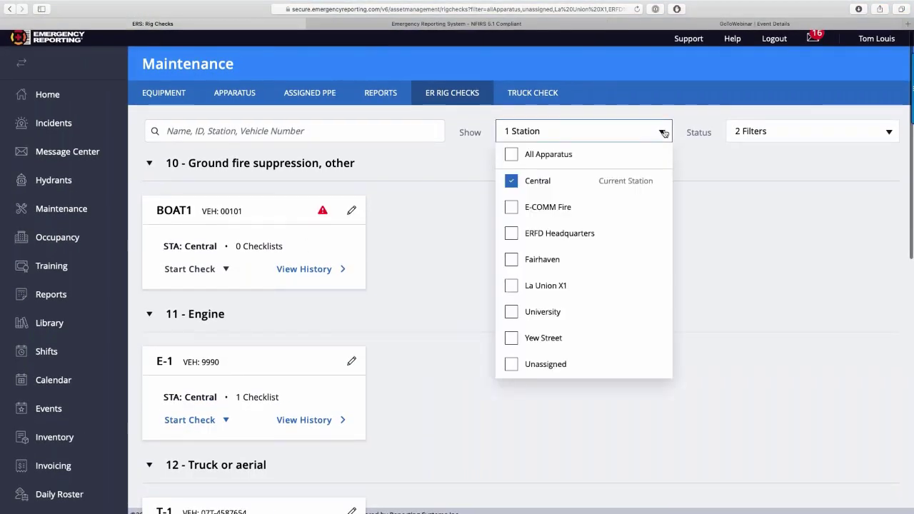
{"action": "left_click", "coordinate": [778, 135]}
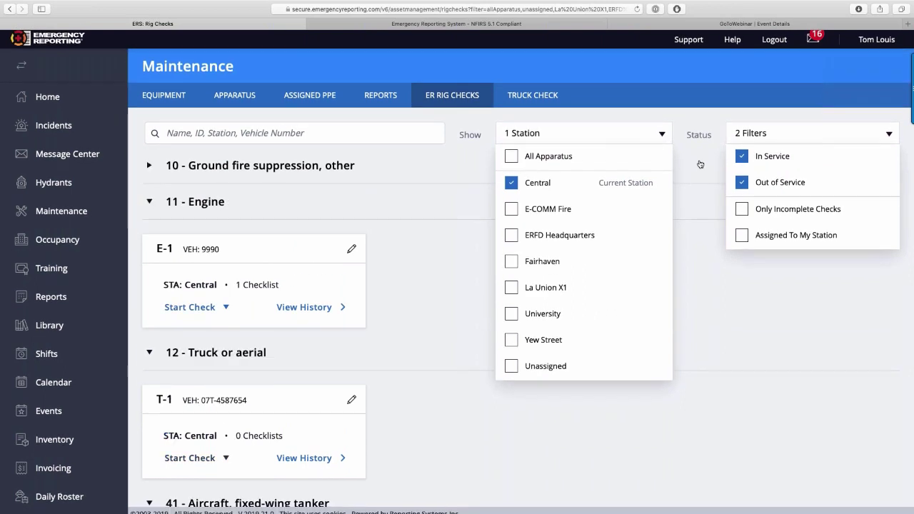
{"action": "left_click", "coordinate": [664, 135]}
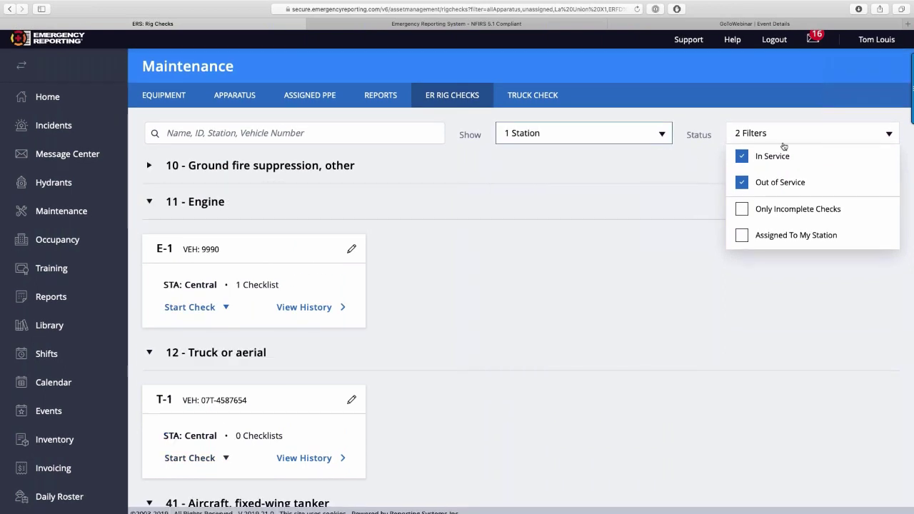
{"action": "left_click", "coordinate": [888, 136]}
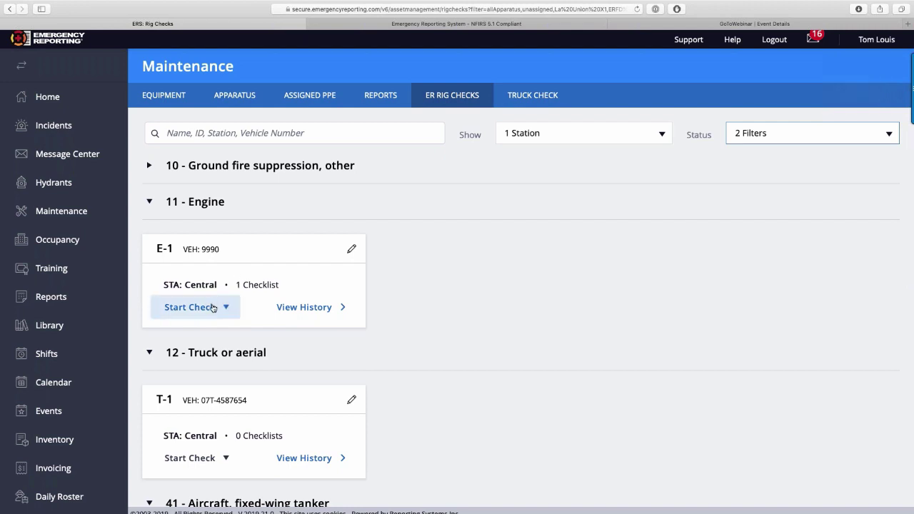
- Open the checklists of apparatus E-1 and open the Engine Check Form draft for editing
{"action": "scroll", "coordinate": [212, 308], "scroll_direction": "down", "scroll_amount": 2}
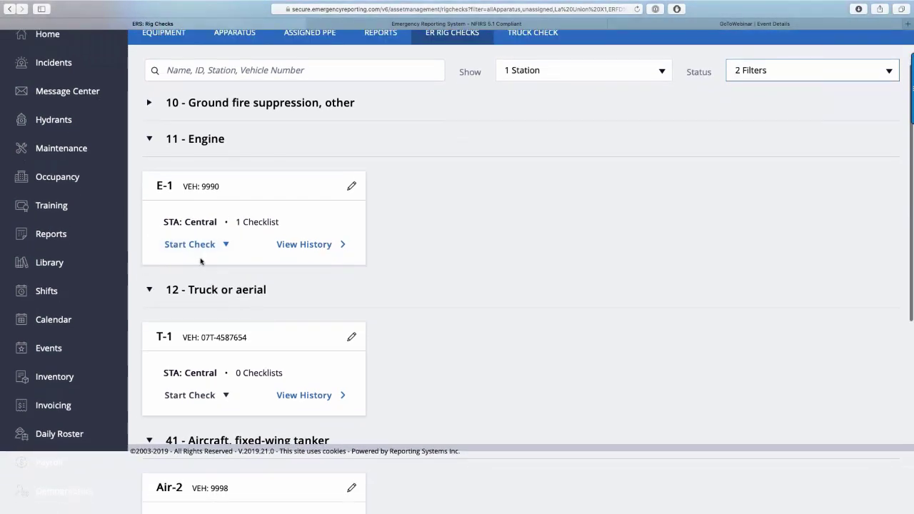
{"action": "mouse_move", "coordinate": [198, 402]}
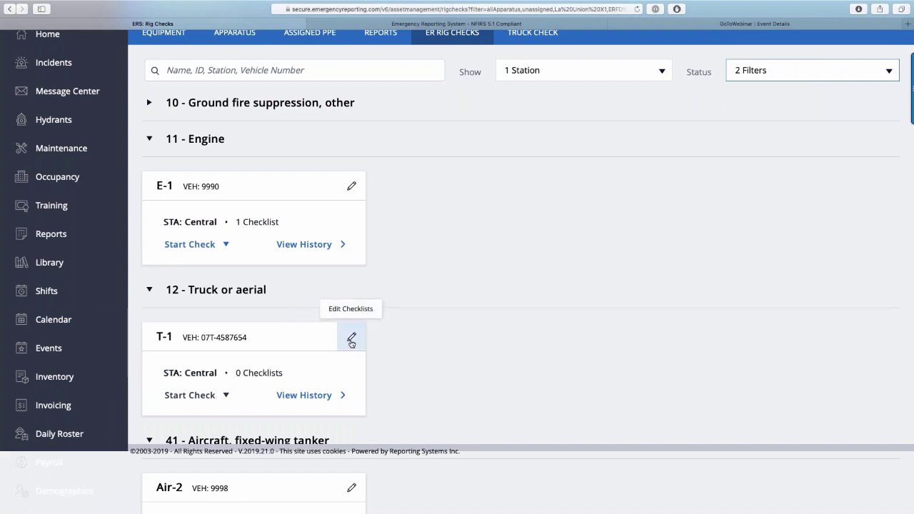
{"action": "left_click", "coordinate": [352, 187]}
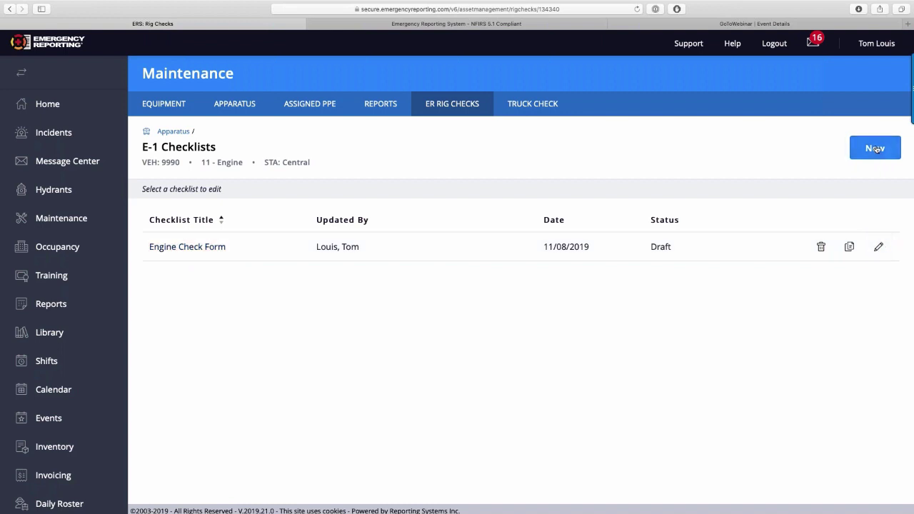
{"action": "left_click", "coordinate": [878, 247]}
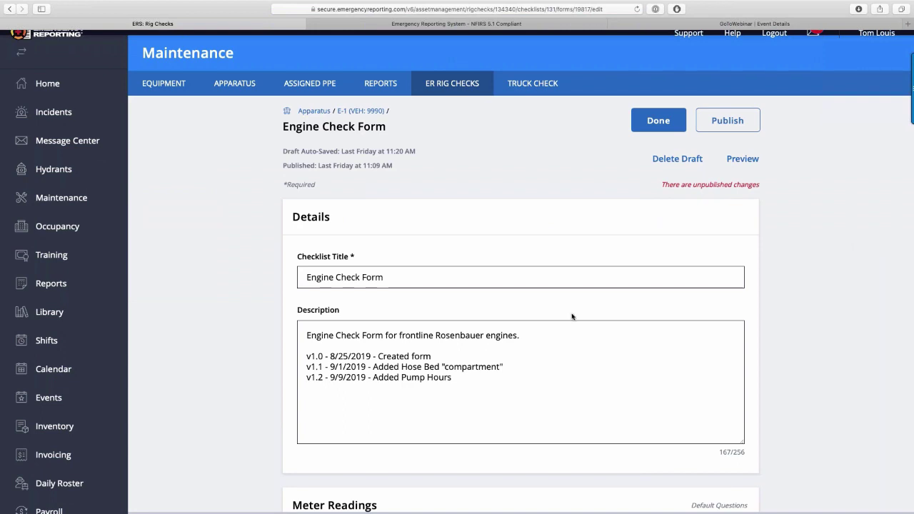
{"action": "scroll", "coordinate": [478, 295], "scroll_direction": "down", "scroll_amount": 1}
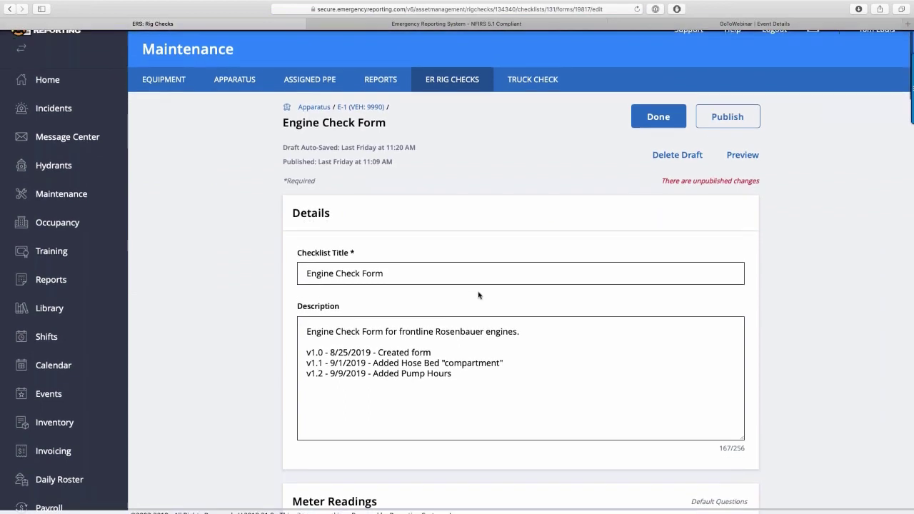
{"action": "scroll", "coordinate": [478, 295], "scroll_direction": "down", "scroll_amount": 2}
{"action": "scroll", "coordinate": [366, 238], "scroll_direction": "up", "scroll_amount": 3}
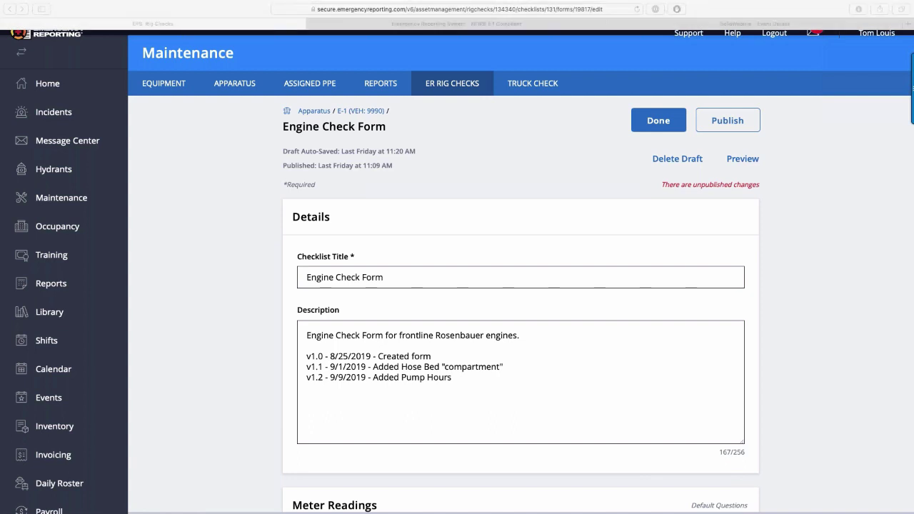
- Add the line "v1.3 - 11/14/2019 - Updates for 20 for 2020" at the end of the Engine Check Form description
{"action": "scroll", "coordinate": [505, 247], "scroll_direction": "down", "scroll_amount": 2}
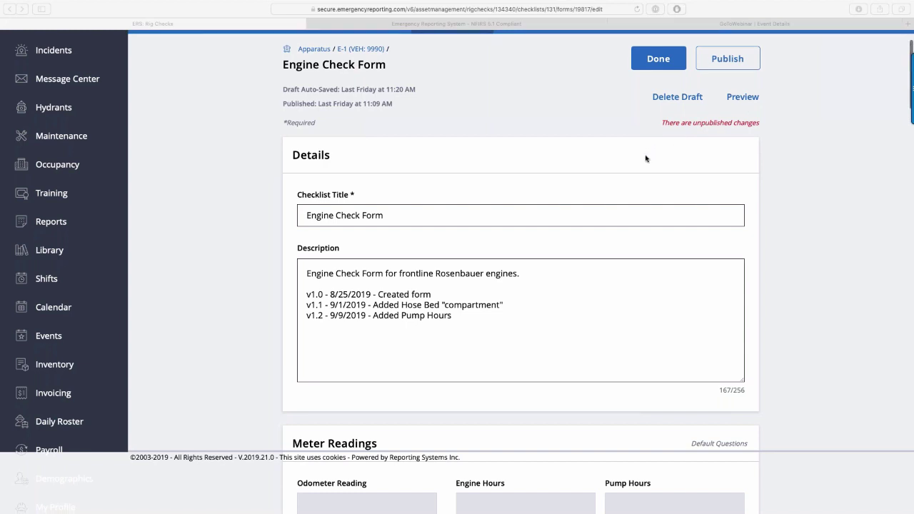
{"action": "scroll", "coordinate": [646, 159], "scroll_direction": "down", "scroll_amount": 2}
{"action": "scroll", "coordinate": [646, 159], "scroll_direction": "down", "scroll_amount": 1}
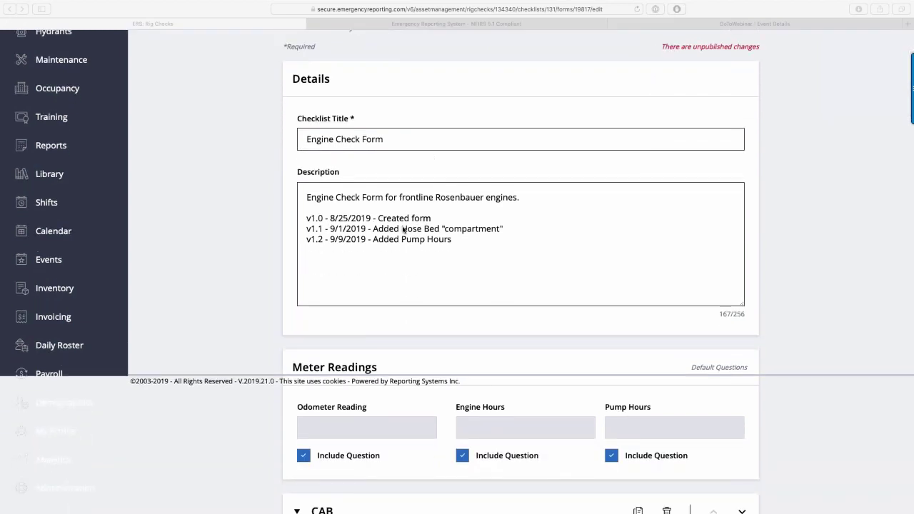
{"action": "scroll", "coordinate": [403, 230], "scroll_direction": "down", "scroll_amount": 1}
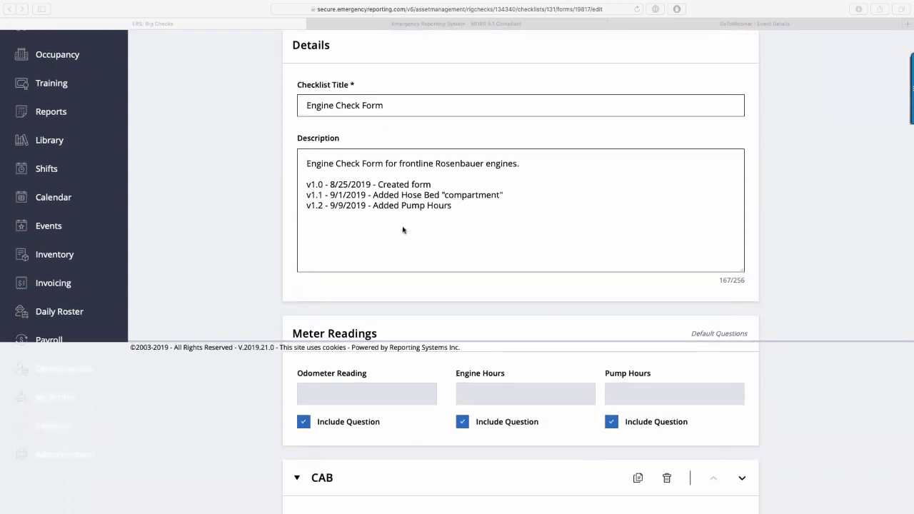
{"action": "left_click", "coordinate": [458, 207]}
{"action": "key", "text": "BackSpace"}
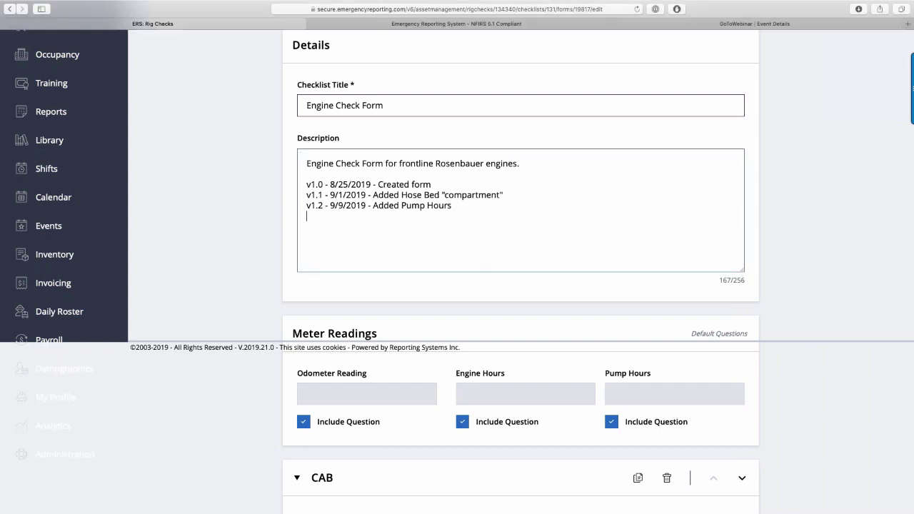
{"action": "type", "text": "v1.3 - 11/14/2019 - Updates for 20 for 2020"}
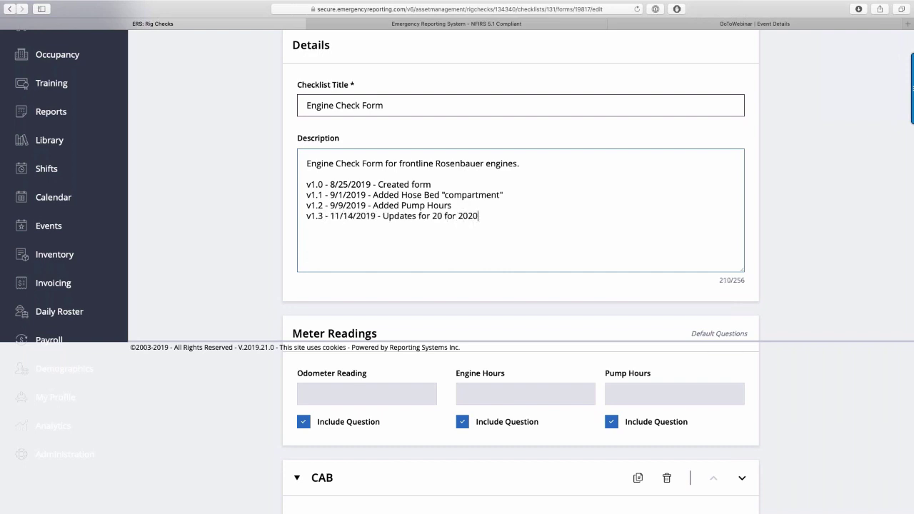
{"action": "scroll", "coordinate": [456, 285], "scroll_direction": "down", "scroll_amount": 6}
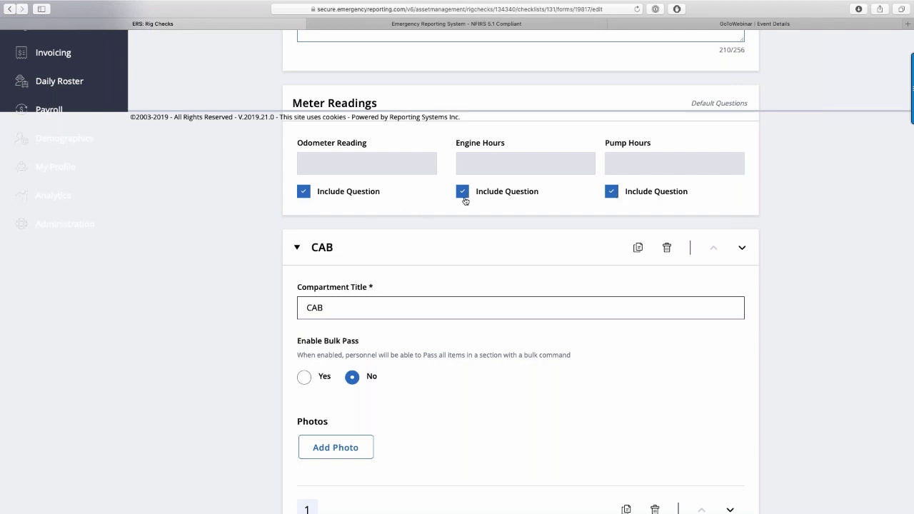
- Exclude the Pump Hours question from the meter readings and include it again
{"action": "left_click", "coordinate": [611, 193]}
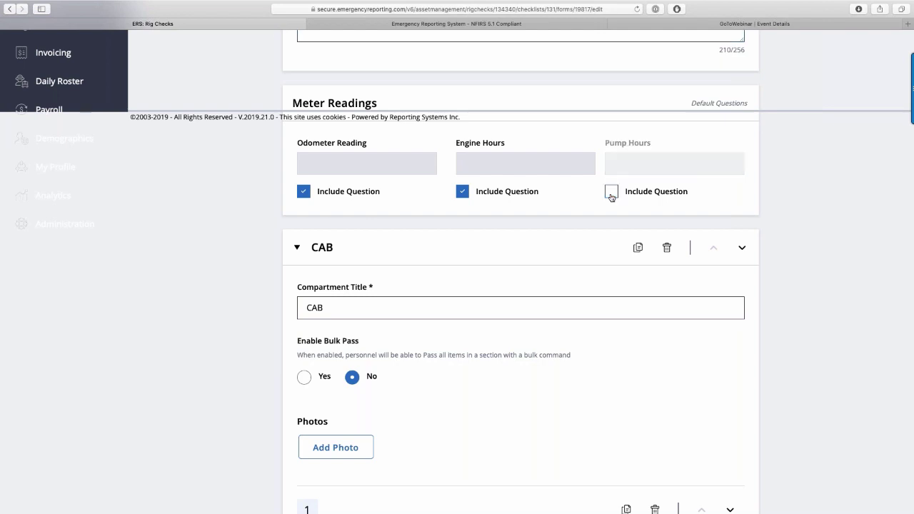
{"action": "left_click", "coordinate": [611, 193]}
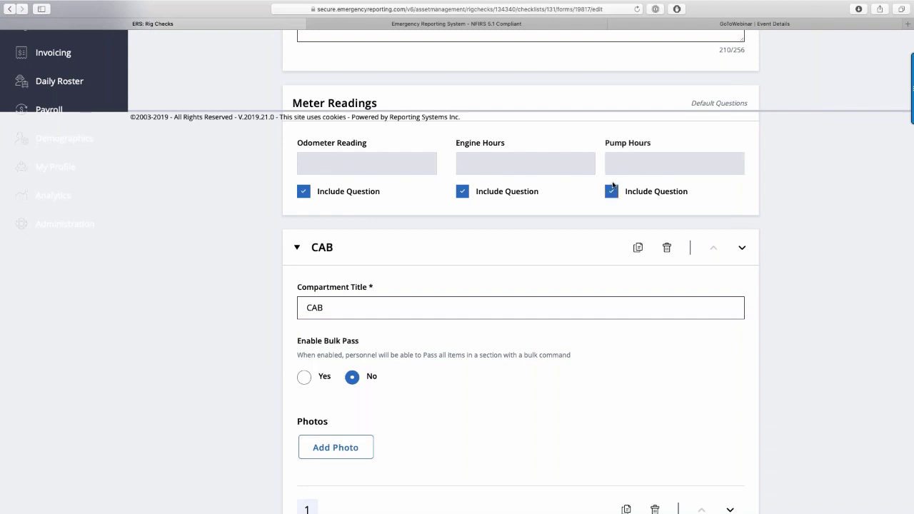
- Review the Meter Readings questions and the CAB compartment's title, Enable Bulk Pass and photo settings
{"action": "scroll", "coordinate": [613, 186], "scroll_direction": "down", "scroll_amount": 3}
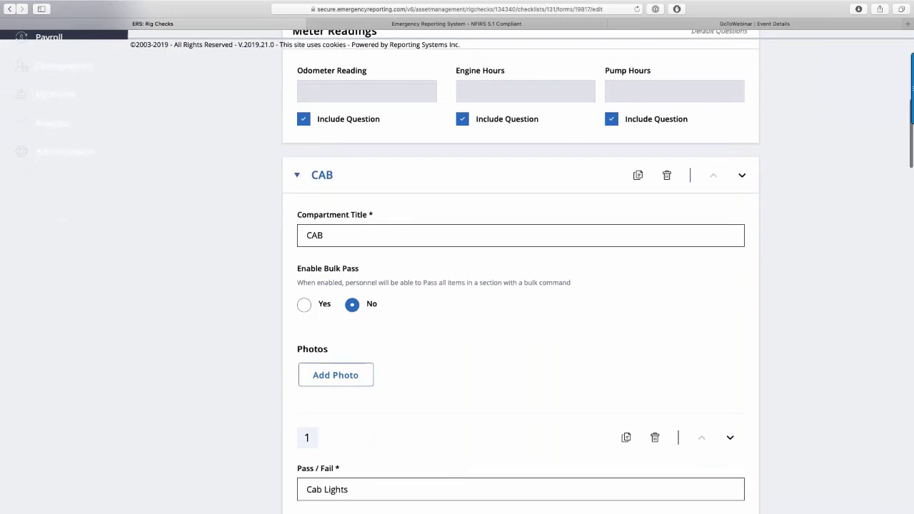
{"action": "scroll", "coordinate": [521, 271], "scroll_direction": "down", "scroll_amount": 1}
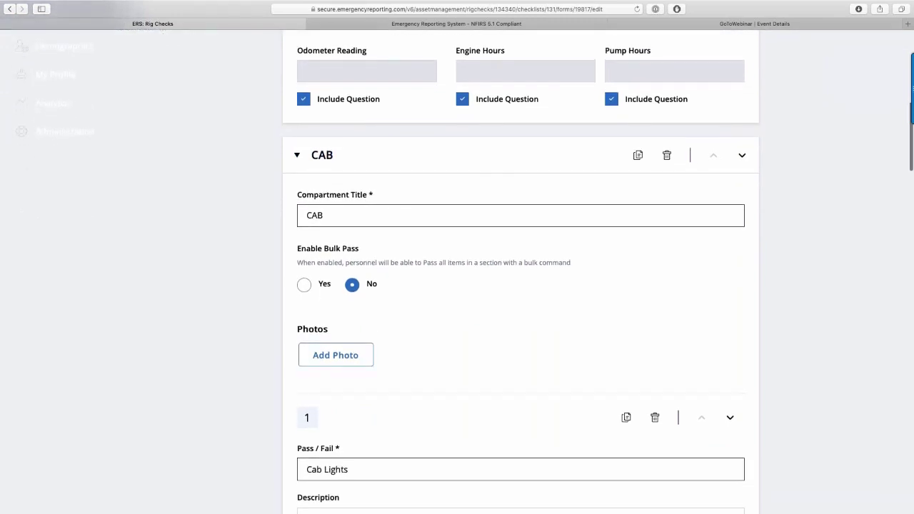
{"action": "scroll", "coordinate": [521, 272], "scroll_direction": "down", "scroll_amount": 2}
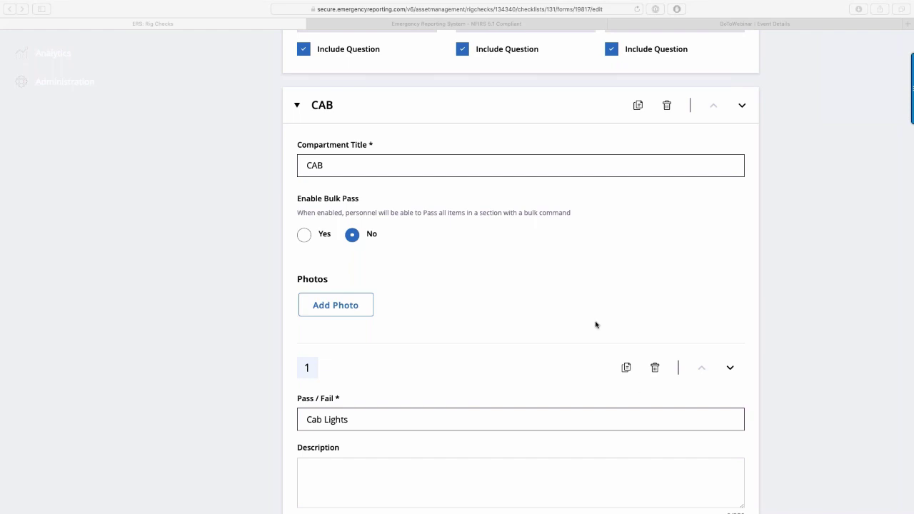
{"action": "scroll", "coordinate": [581, 306], "scroll_direction": "up", "scroll_amount": 5}
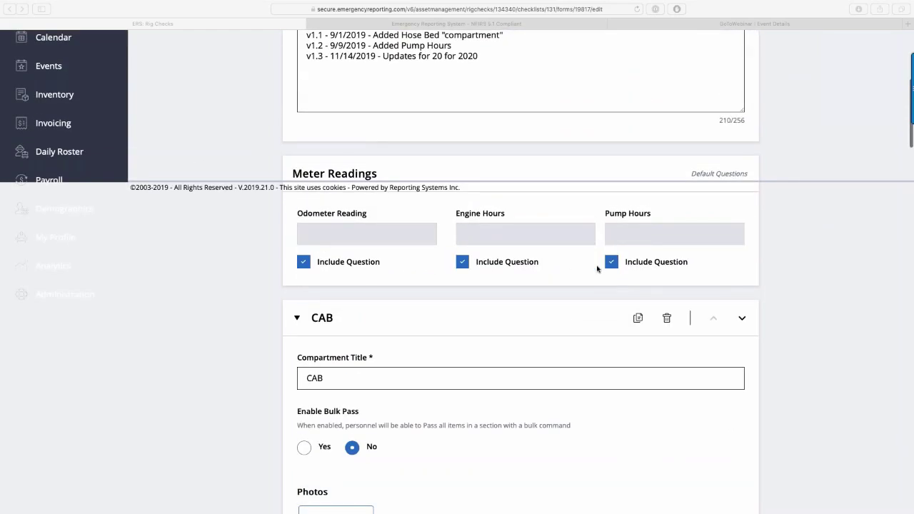
{"action": "scroll", "coordinate": [497, 315], "scroll_direction": "down", "scroll_amount": 1}
{"action": "scroll", "coordinate": [497, 315], "scroll_direction": "down", "scroll_amount": 3}
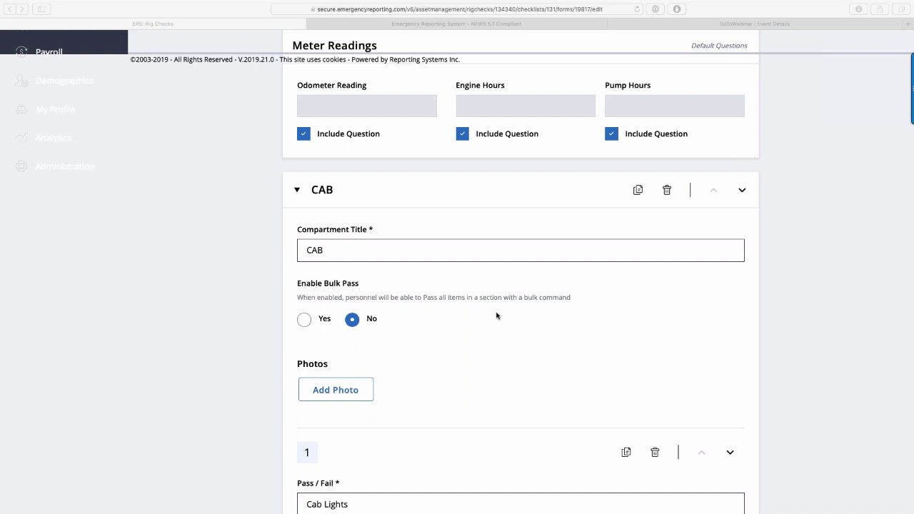
{"action": "scroll", "coordinate": [496, 314], "scroll_direction": "down", "scroll_amount": 2}
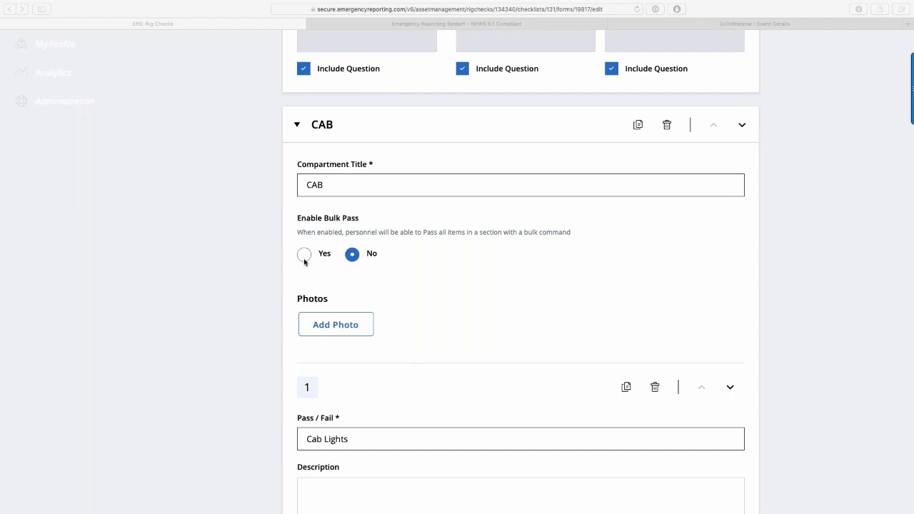
{"action": "scroll", "coordinate": [304, 262], "scroll_direction": "down", "scroll_amount": 1}
{"action": "scroll", "coordinate": [325, 243], "scroll_direction": "down", "scroll_amount": 3}
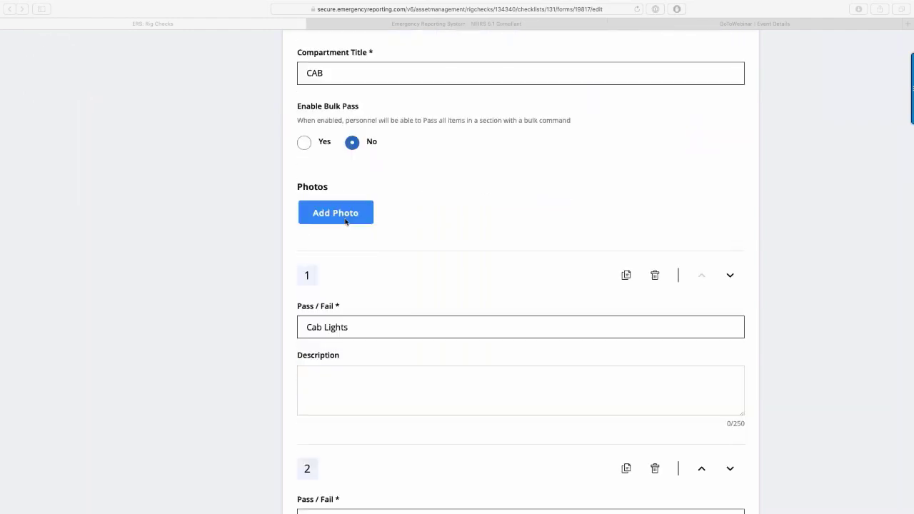
{"action": "scroll", "coordinate": [345, 221], "scroll_direction": "up", "scroll_amount": 1}
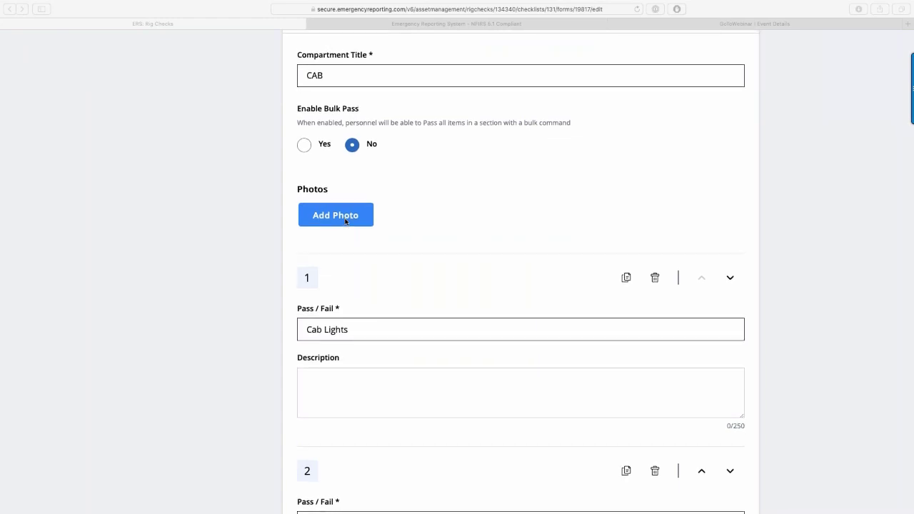
{"action": "scroll", "coordinate": [344, 221], "scroll_direction": "up", "scroll_amount": 1}
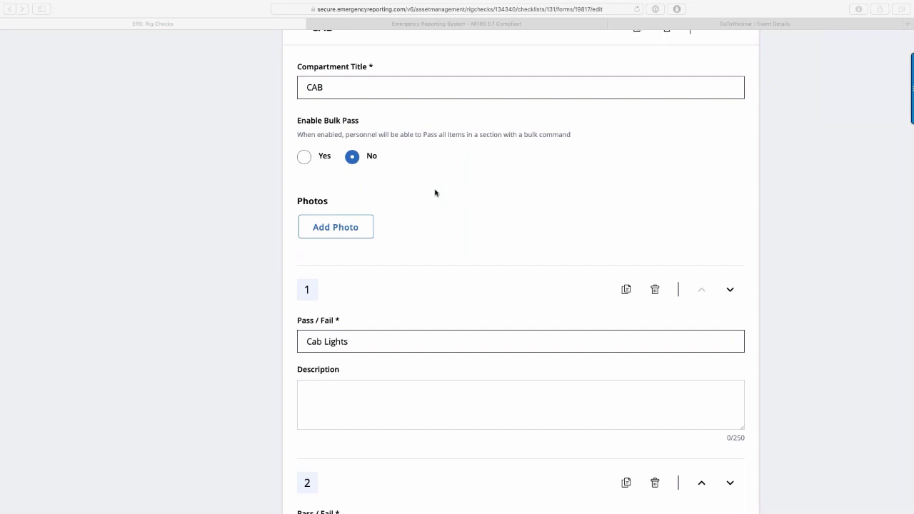
- Enter "Interior Cab illumination functional" as the description of the Cab Lights question in the CAB compartment
{"action": "scroll", "coordinate": [431, 194], "scroll_direction": "down", "scroll_amount": 5}
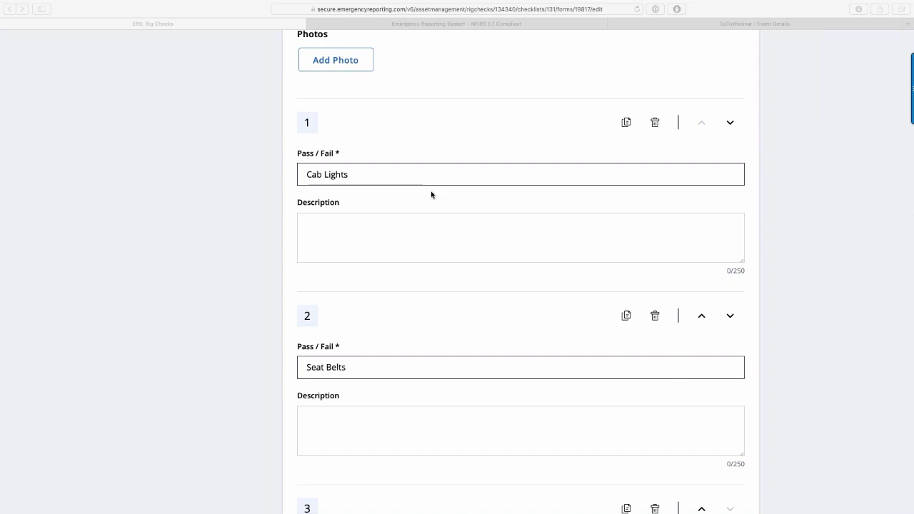
{"action": "left_click", "coordinate": [327, 246]}
{"action": "left_click", "coordinate": [319, 228]}
{"action": "type", "text": "Inter"}
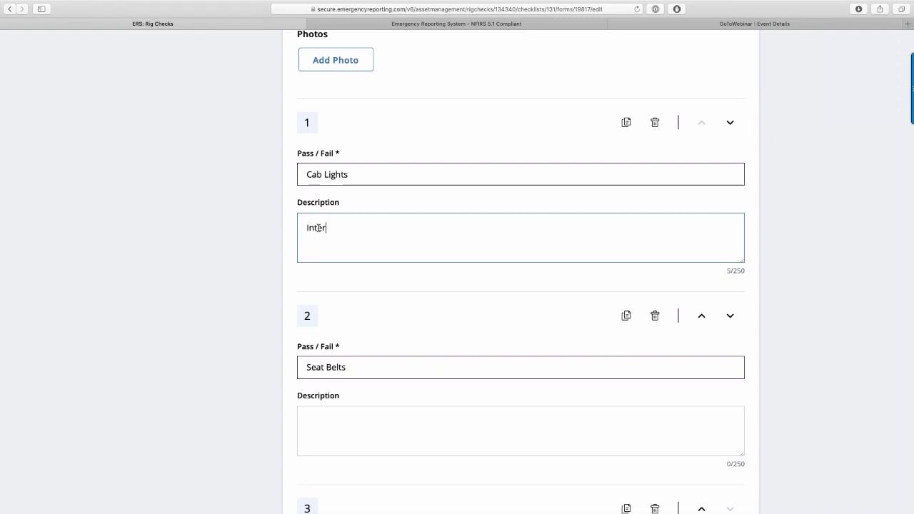
{"action": "type", "text": "ior CA"}
{"action": "key", "text": "BackSpace"}
{"action": "type", "text": "ab illumination "}
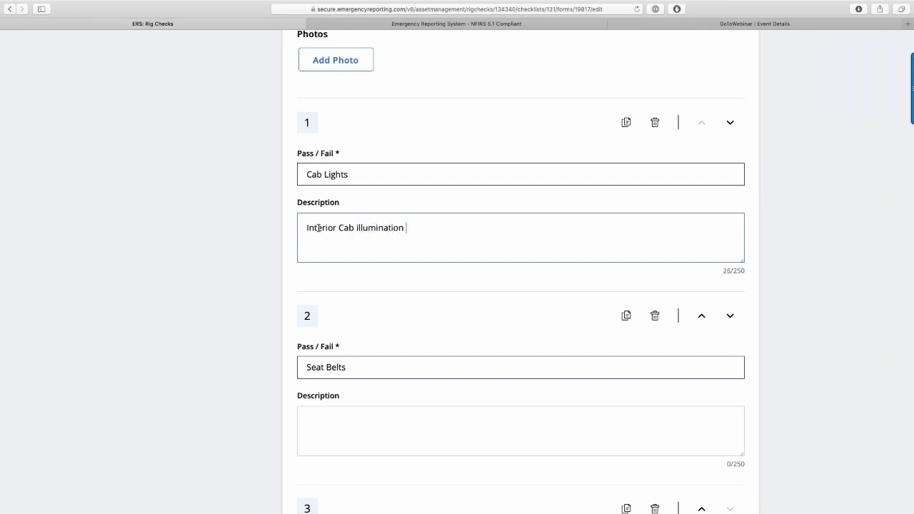
{"action": "type", "text": "functional"}
- Add a fourth pass/fail question named "SCBA - Officer" to the CAB compartment
{"action": "scroll", "coordinate": [330, 230], "scroll_direction": "down", "scroll_amount": 1}
{"action": "scroll", "coordinate": [331, 229], "scroll_direction": "down", "scroll_amount": 5}
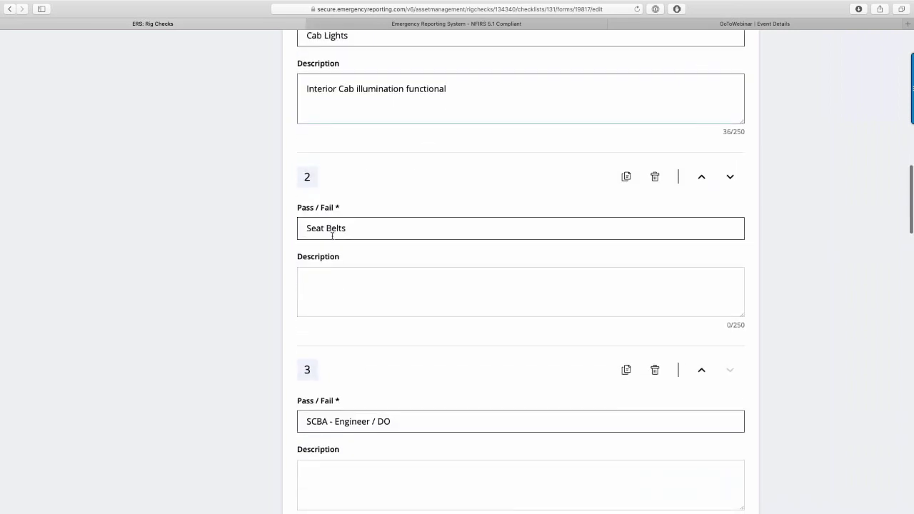
{"action": "scroll", "coordinate": [357, 281], "scroll_direction": "down", "scroll_amount": 5}
{"action": "scroll", "coordinate": [357, 284], "scroll_direction": "down", "scroll_amount": 2}
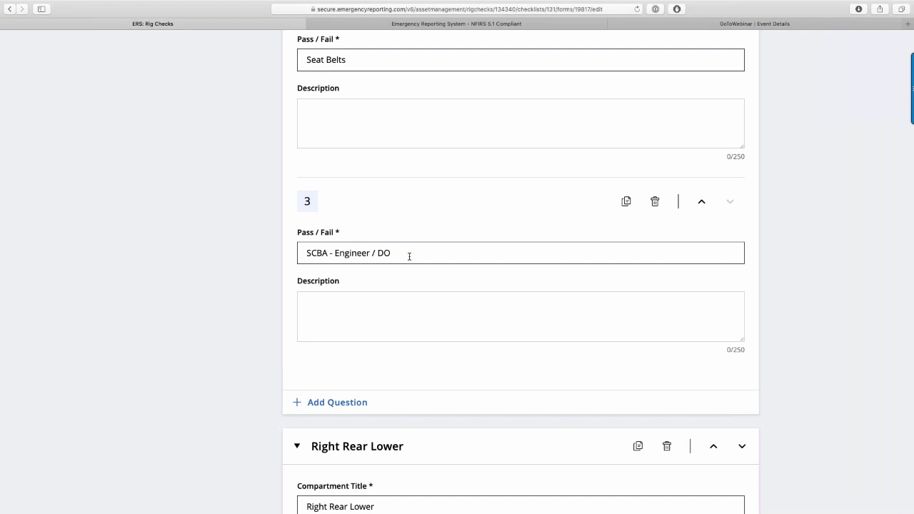
{"action": "left_click", "coordinate": [362, 307]}
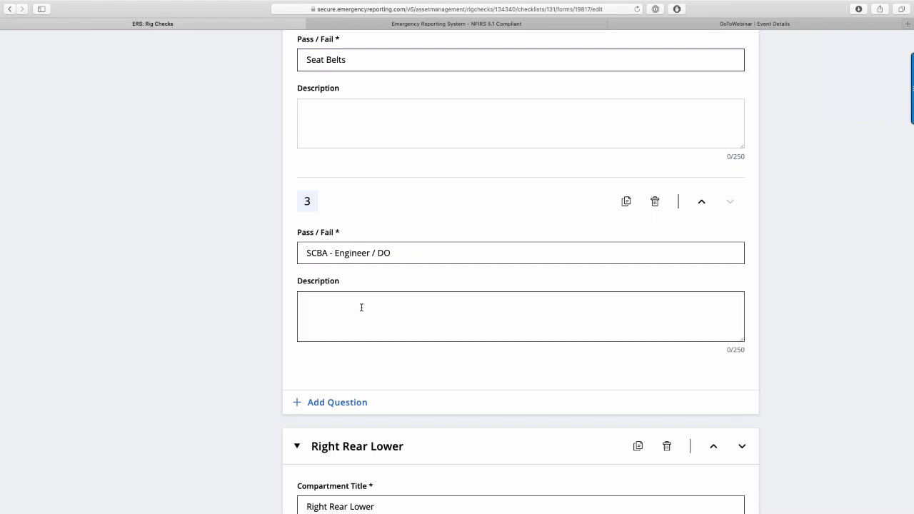
{"action": "scroll", "coordinate": [361, 307], "scroll_direction": "down", "scroll_amount": 2}
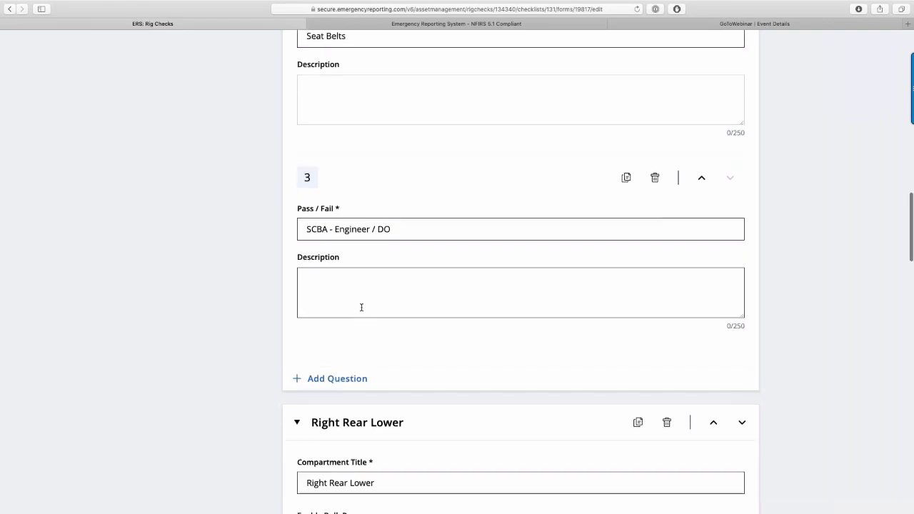
{"action": "scroll", "coordinate": [353, 341], "scroll_direction": "down", "scroll_amount": 1}
{"action": "left_click", "coordinate": [342, 341]}
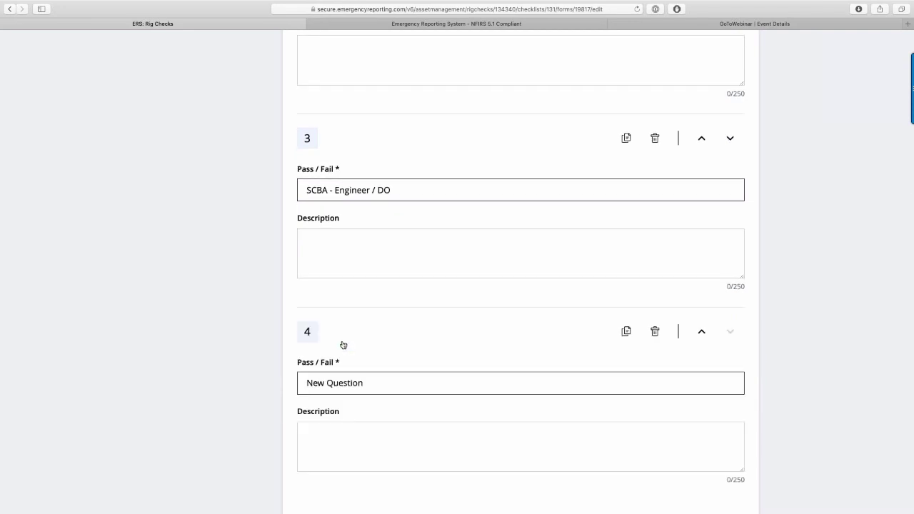
{"action": "scroll", "coordinate": [359, 365], "scroll_direction": "down", "scroll_amount": 3}
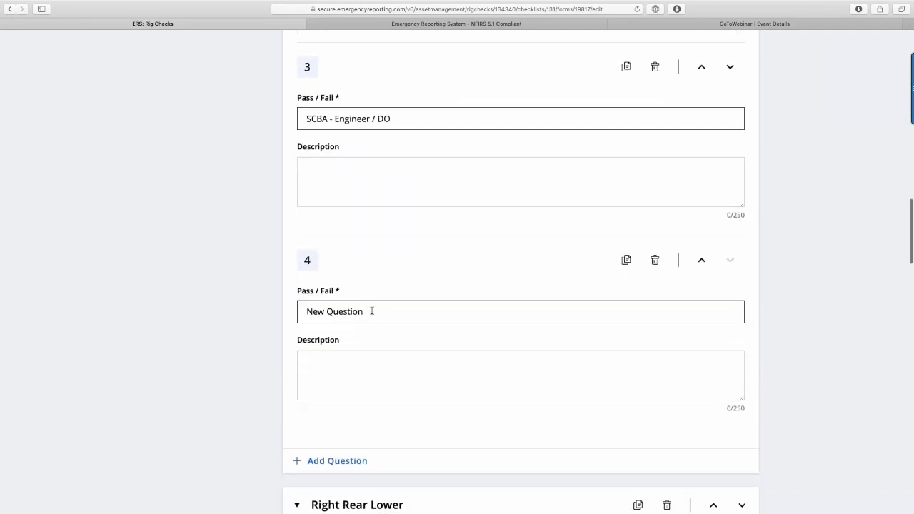
{"action": "left_click_drag", "start_coordinate": [371, 312], "coordinate": [305, 310]}
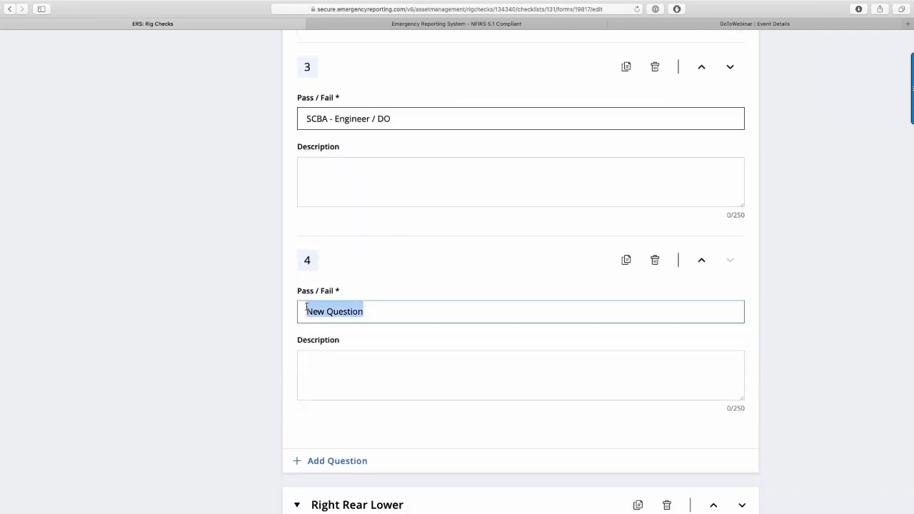
{"action": "type", "text": "SCBA - "}
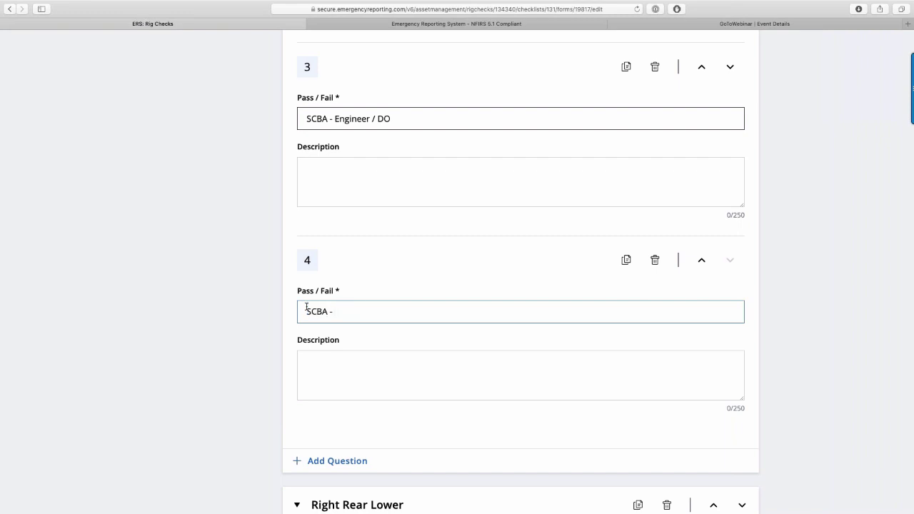
{"action": "type", "text": "Officer"}
- Add a fifth pass/fail question named "SCBA - FF I" to the CAB compartment
{"action": "scroll", "coordinate": [320, 327], "scroll_direction": "down", "scroll_amount": 1}
{"action": "left_click", "coordinate": [337, 424]}
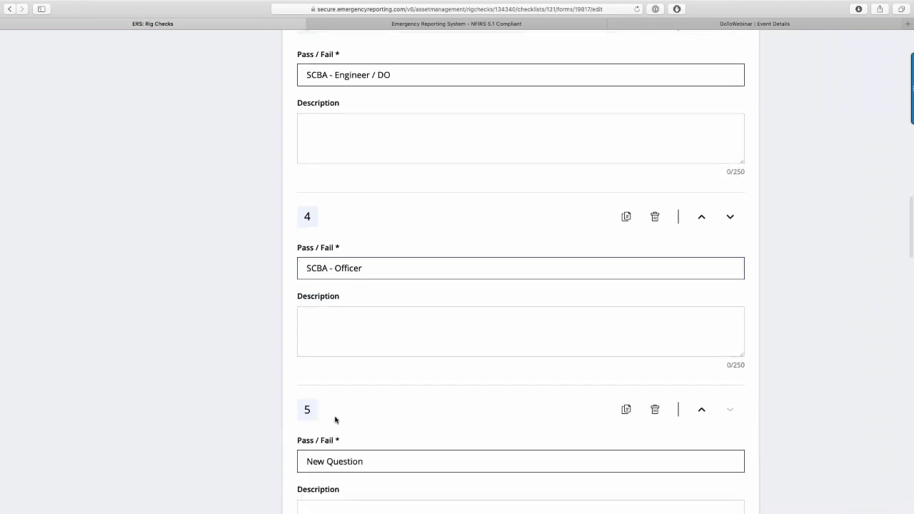
{"action": "left_click", "coordinate": [326, 459]}
{"action": "key", "text": "super+a"}
{"action": "type", "text": "SCBA - FF I"}
- Add a sixth pass/fail question named "SCBA - FFII" to the CAB compartment
{"action": "scroll", "coordinate": [336, 400], "scroll_direction": "down", "scroll_amount": 4}
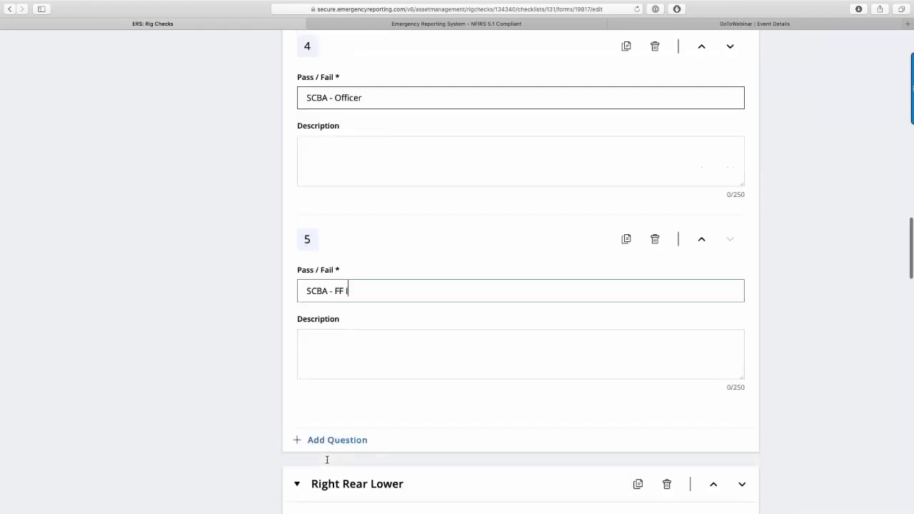
{"action": "left_click", "coordinate": [335, 371]}
{"action": "triple_click", "coordinate": [321, 413]}
{"action": "type", "text": "SCBA"}
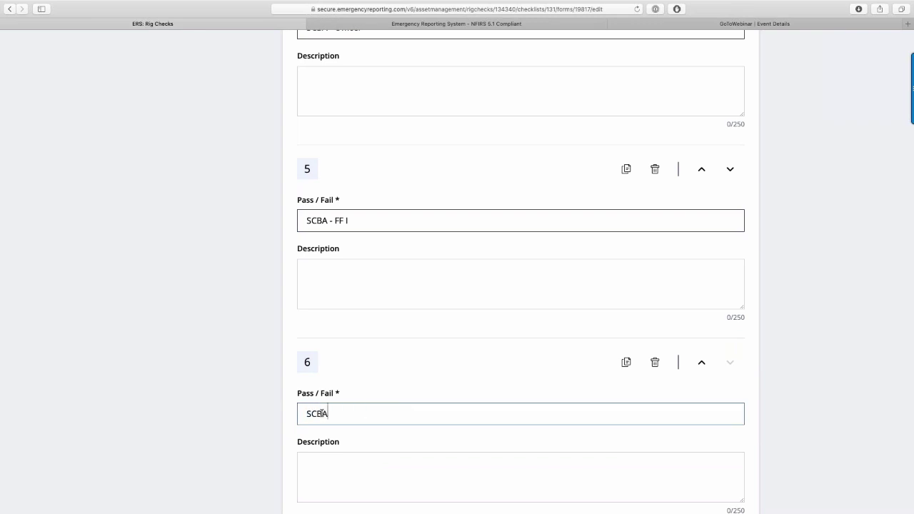
{"action": "type", "text": " - FFII"}
- Review the end of the CAB question list and the settings and first question of the Right Rear Lower compartment
{"action": "scroll", "coordinate": [340, 422], "scroll_direction": "down", "scroll_amount": 1}
{"action": "left_click", "coordinate": [340, 423]}
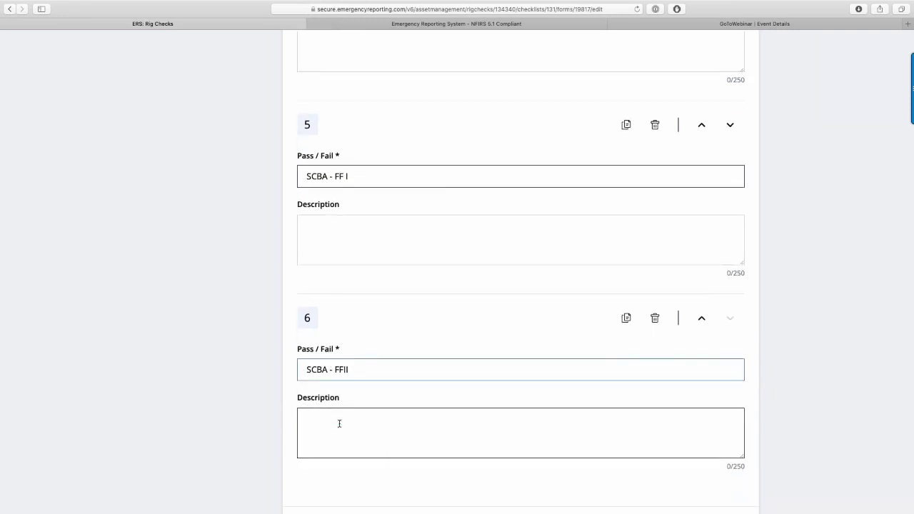
{"action": "scroll", "coordinate": [339, 423], "scroll_direction": "down", "scroll_amount": 1}
{"action": "left_click", "coordinate": [362, 336]}
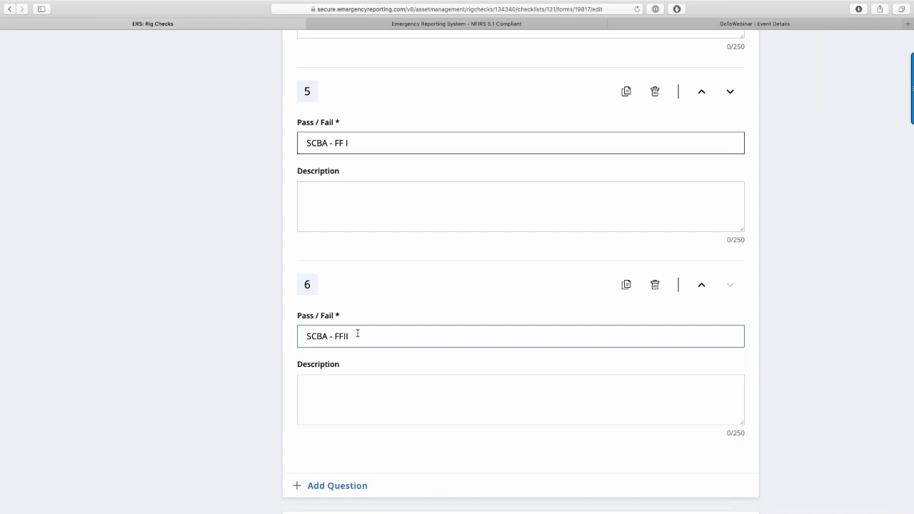
{"action": "scroll", "coordinate": [357, 334], "scroll_direction": "down", "scroll_amount": 1}
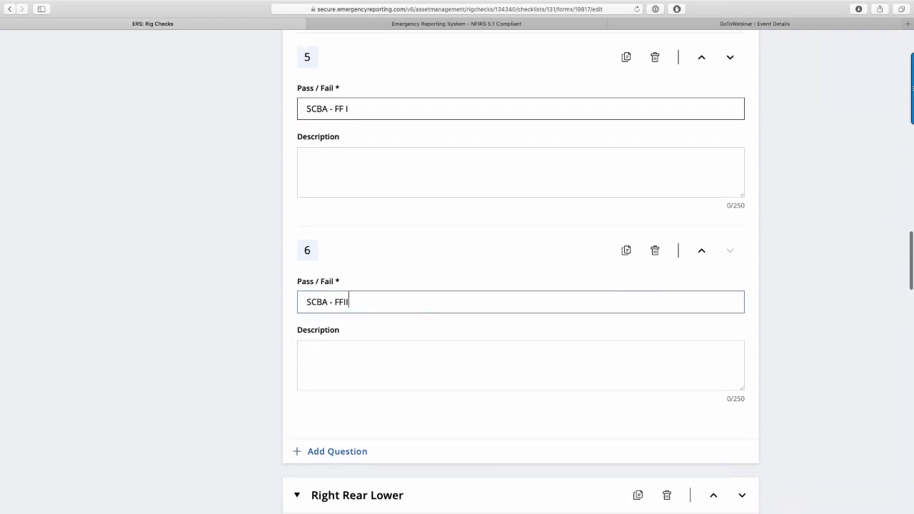
{"action": "scroll", "coordinate": [350, 363], "scroll_direction": "down", "scroll_amount": 1}
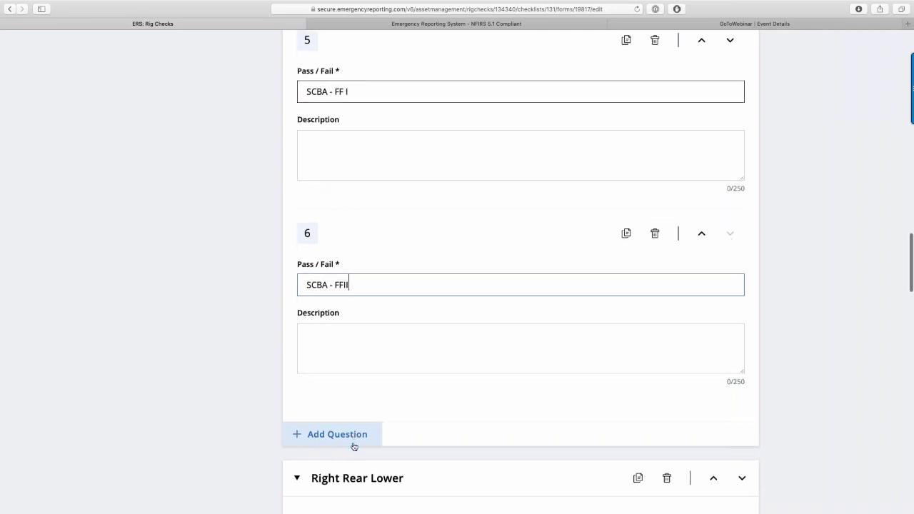
{"action": "scroll", "coordinate": [354, 447], "scroll_direction": "down", "scroll_amount": 1}
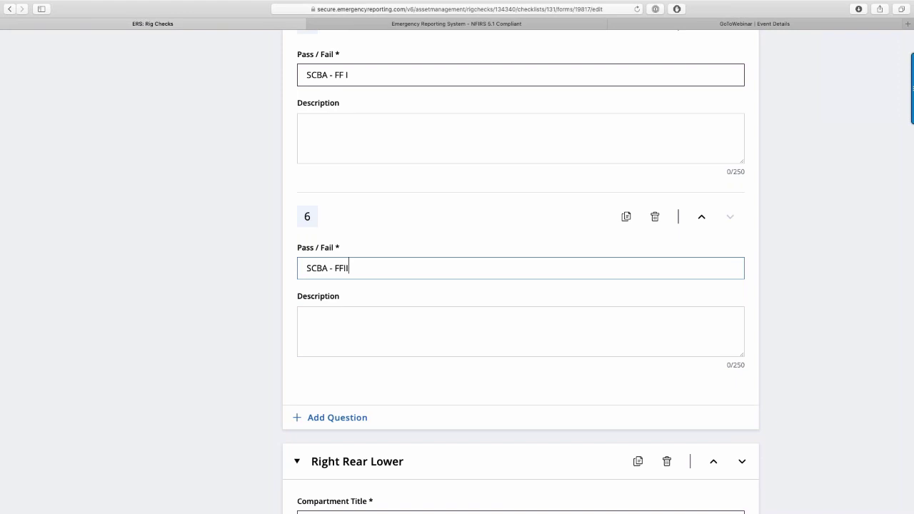
{"action": "scroll", "coordinate": [355, 446], "scroll_direction": "down", "scroll_amount": 1}
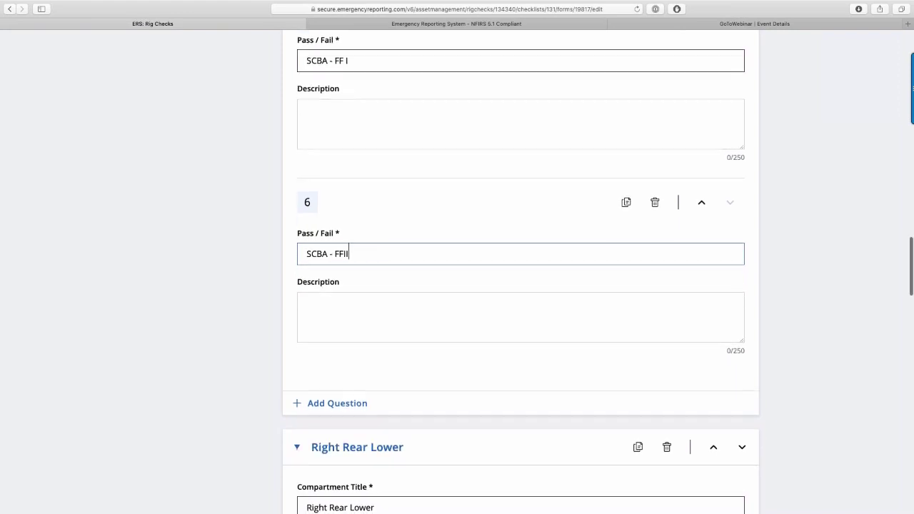
{"action": "scroll", "coordinate": [378, 404], "scroll_direction": "up", "scroll_amount": 1}
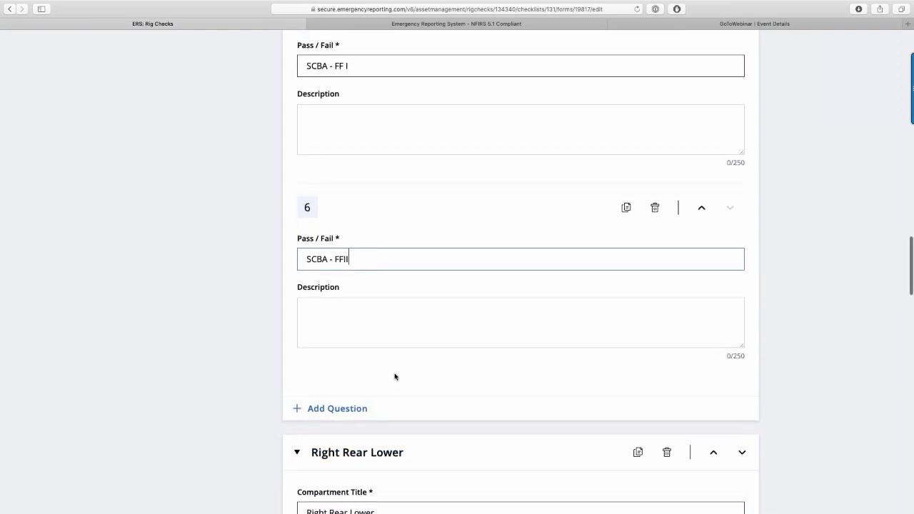
{"action": "scroll", "coordinate": [395, 376], "scroll_direction": "down", "scroll_amount": 2}
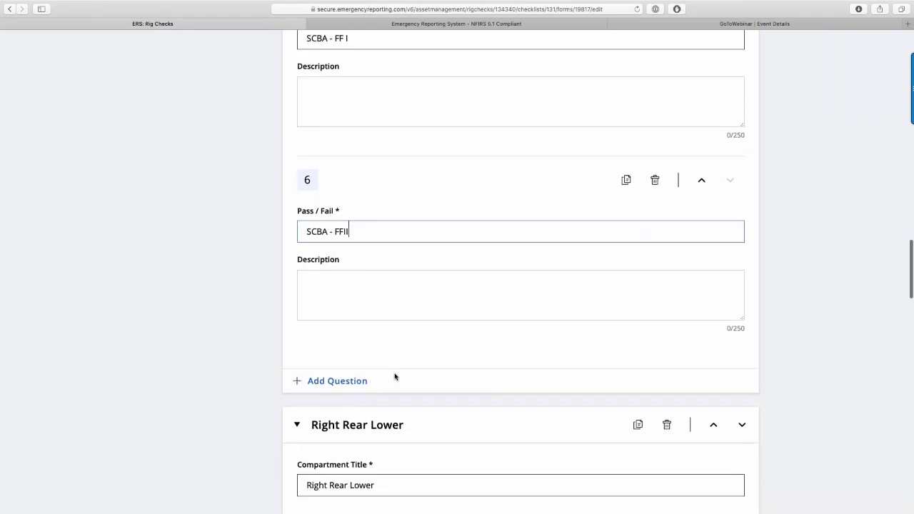
{"action": "scroll", "coordinate": [395, 376], "scroll_direction": "down", "scroll_amount": 5}
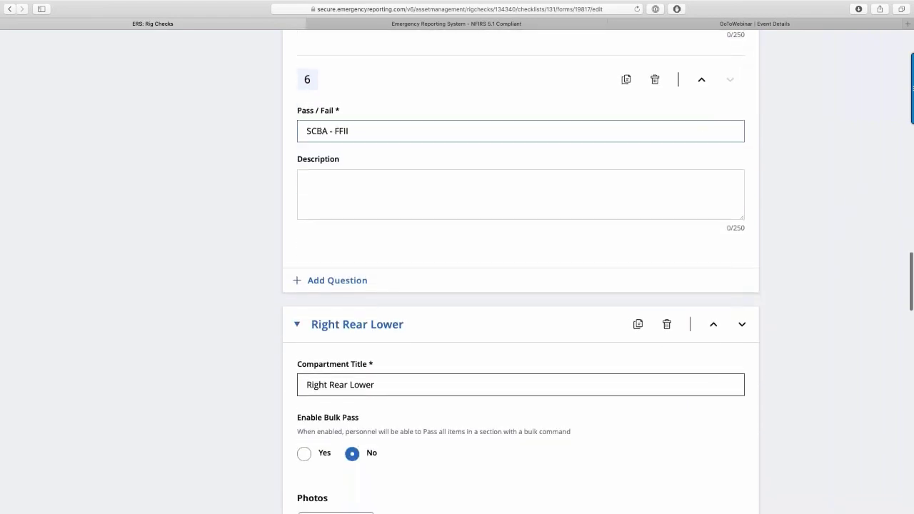
{"action": "scroll", "coordinate": [520, 271], "scroll_direction": "down", "scroll_amount": 7}
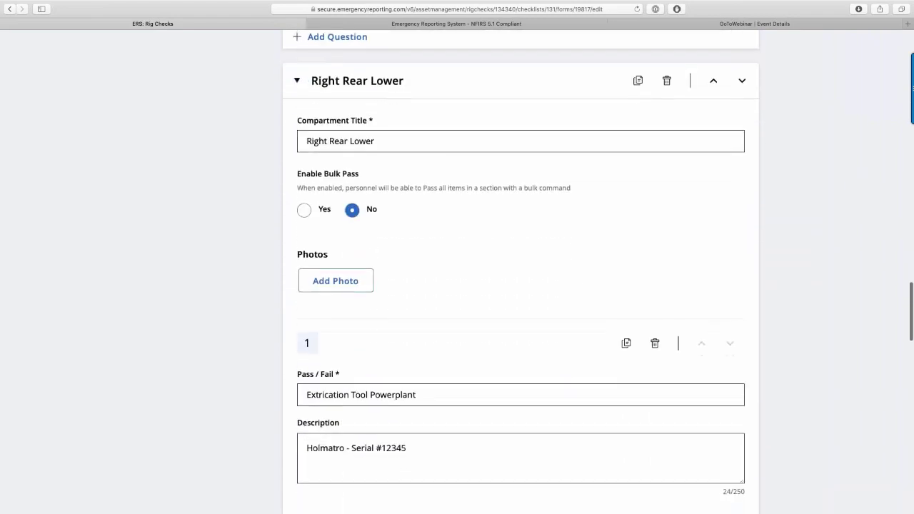
- Collapse the SCBA #1-1 - Captain's Seat compartment, move it above Right Rear Lower, and return it to its original position
{"action": "scroll", "coordinate": [520, 271], "scroll_direction": "down", "scroll_amount": 5}
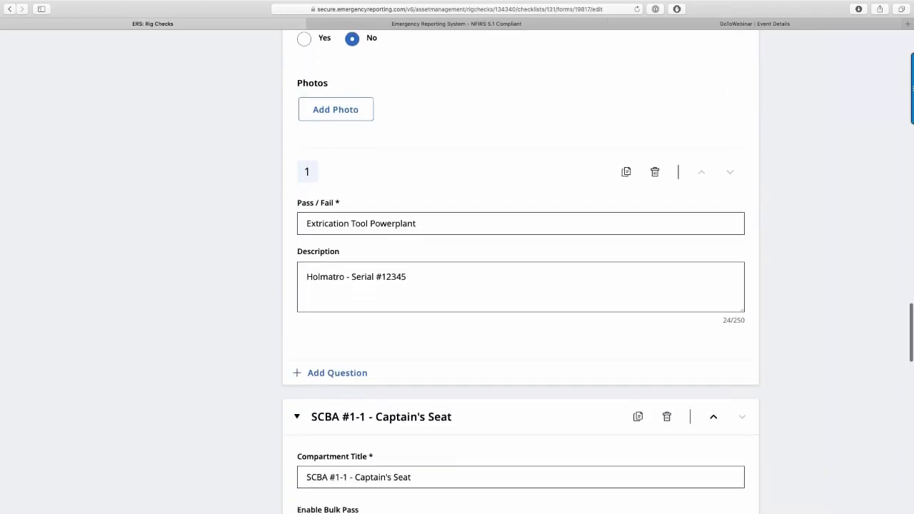
{"action": "scroll", "coordinate": [521, 272], "scroll_direction": "down", "scroll_amount": 3}
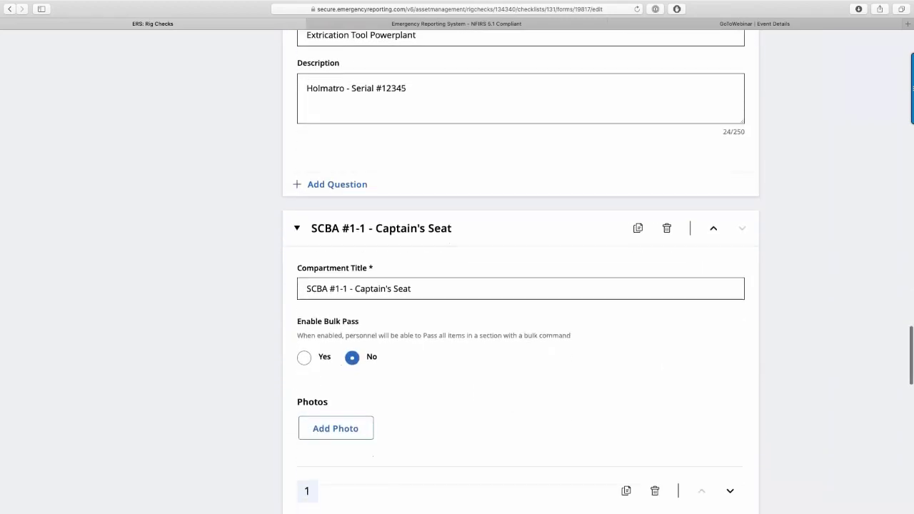
{"action": "scroll", "coordinate": [520, 271], "scroll_direction": "down", "scroll_amount": 1}
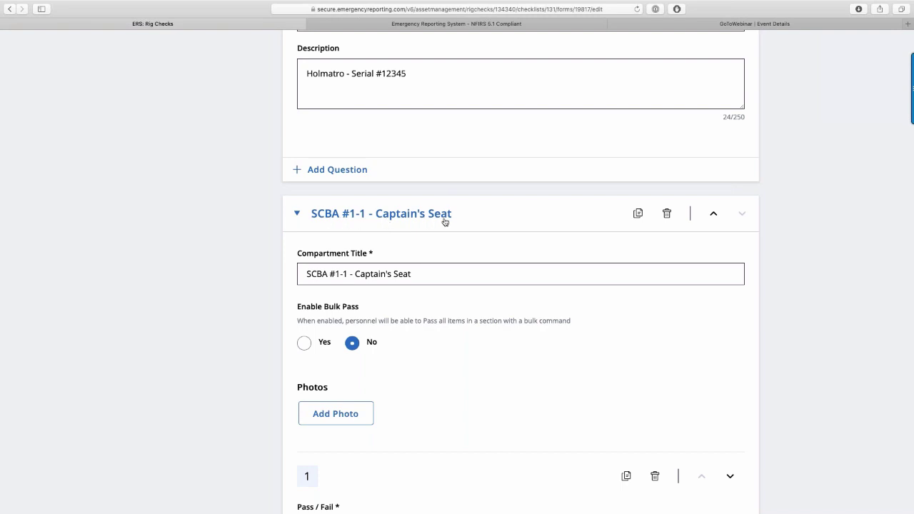
{"action": "left_click", "coordinate": [392, 212]}
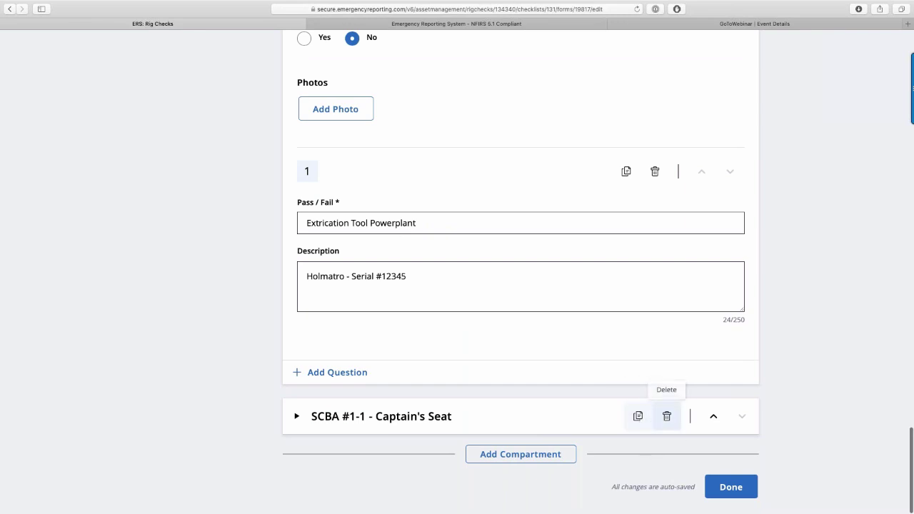
{"action": "left_click", "coordinate": [714, 417]}
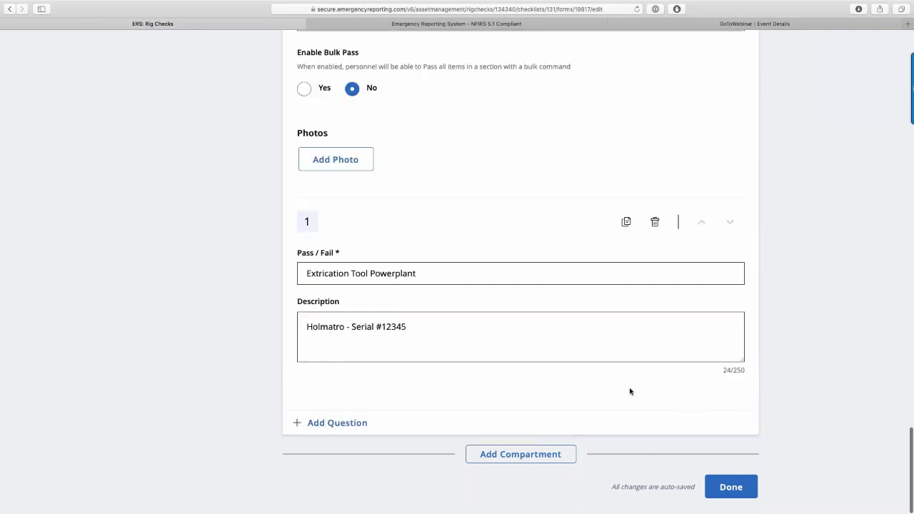
{"action": "scroll", "coordinate": [630, 391], "scroll_direction": "up", "scroll_amount": 5}
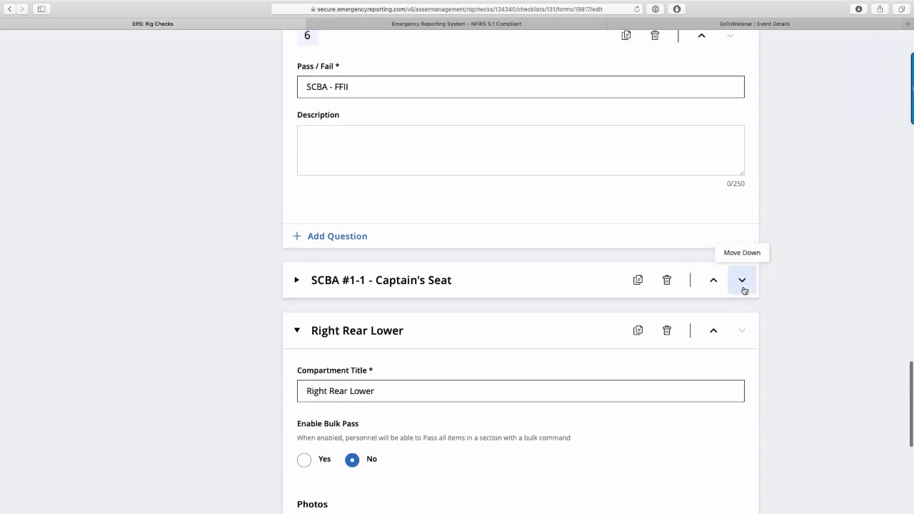
{"action": "left_click", "coordinate": [742, 287]}
{"action": "scroll", "coordinate": [467, 347], "scroll_direction": "down", "scroll_amount": 5}
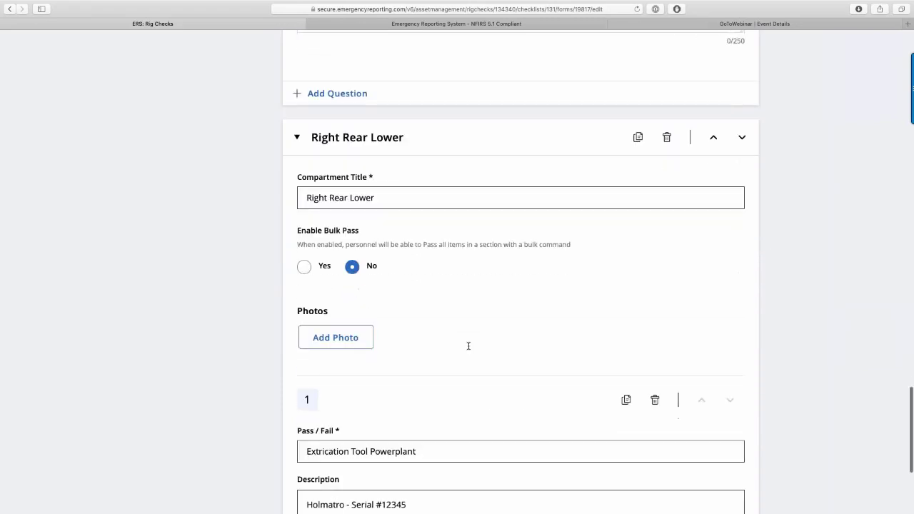
- Expand the SCBA #1-1 - Captain's Seat compartment and change its title to "SCBA #1-1 - Officer"
{"action": "left_click", "coordinate": [297, 416]}
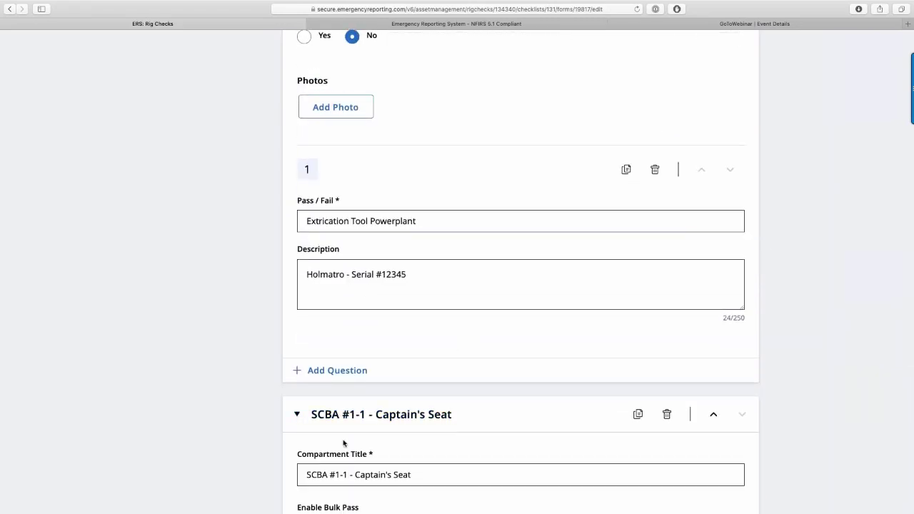
{"action": "left_click_drag", "start_coordinate": [414, 474], "coordinate": [356, 474]}
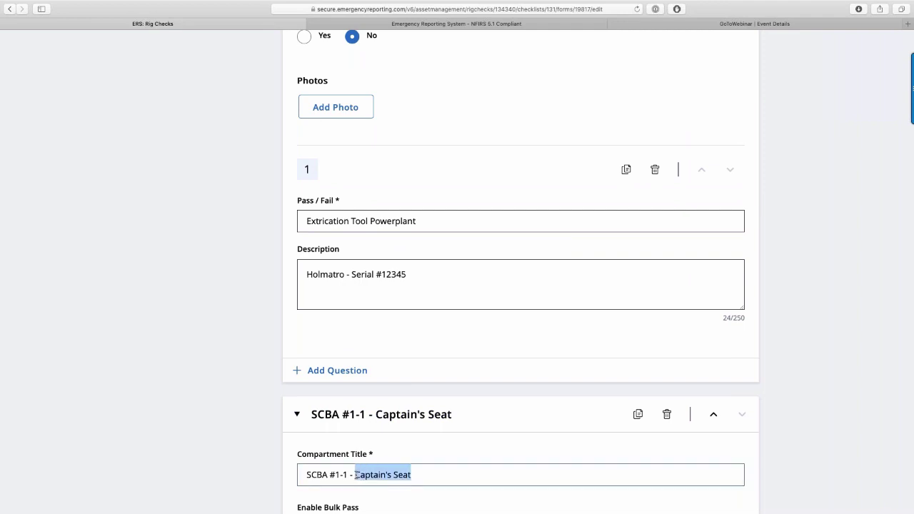
{"action": "type", "text": "Officer"}
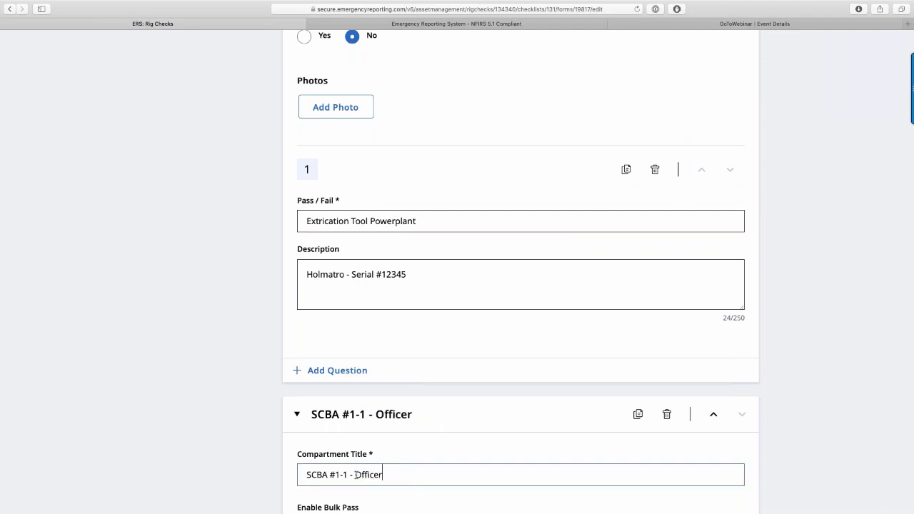
- Review the pass/fail questions in the SCBA #1-1 - Officer compartment
{"action": "scroll", "coordinate": [355, 475], "scroll_direction": "down", "scroll_amount": 5}
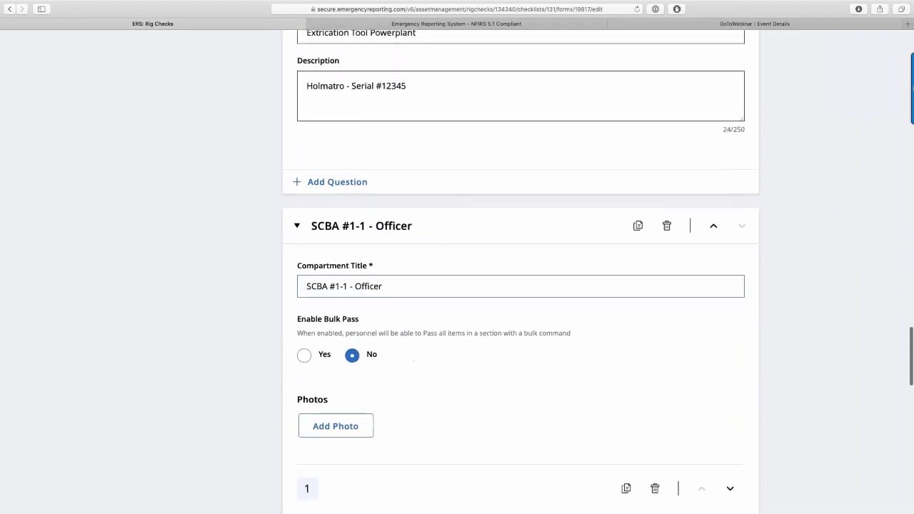
{"action": "scroll", "coordinate": [349, 417], "scroll_direction": "down", "scroll_amount": 3}
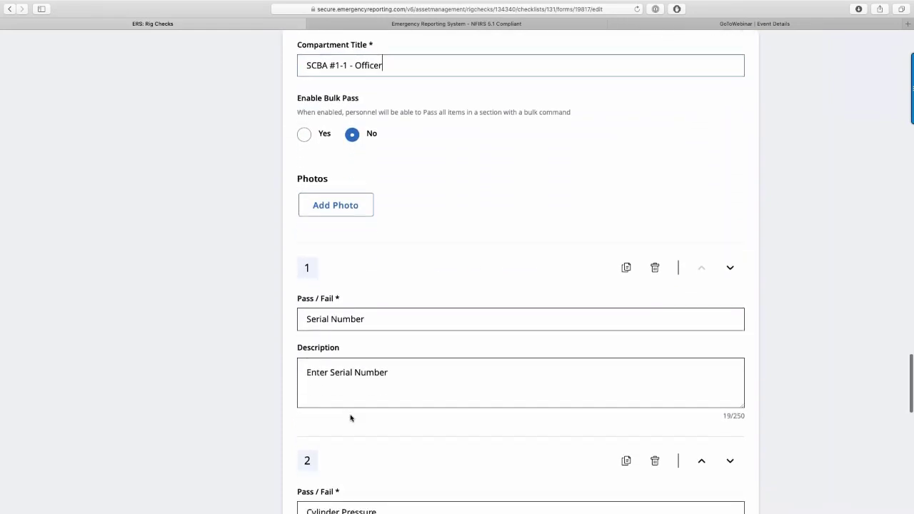
{"action": "scroll", "coordinate": [349, 417], "scroll_direction": "down", "scroll_amount": 3}
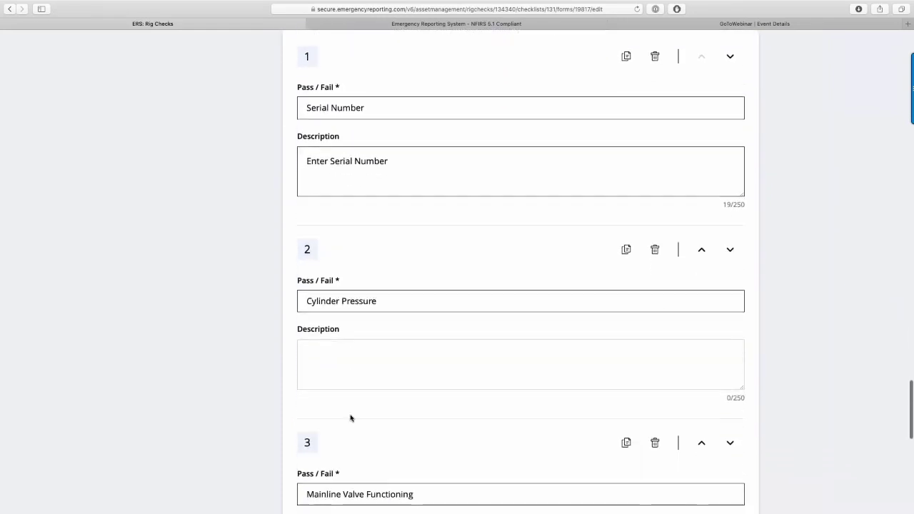
{"action": "scroll", "coordinate": [350, 417], "scroll_direction": "down", "scroll_amount": 4}
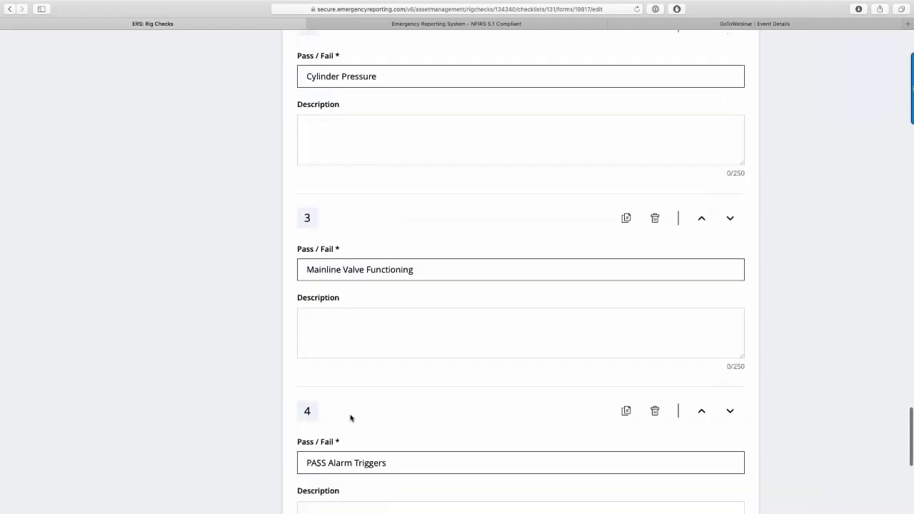
{"action": "scroll", "coordinate": [350, 418], "scroll_direction": "down", "scroll_amount": 5}
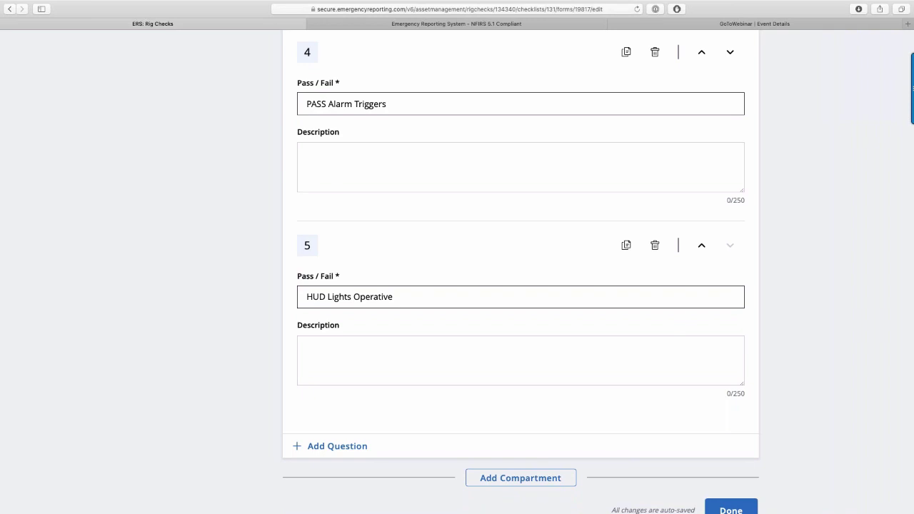
{"action": "scroll", "coordinate": [400, 440], "scroll_direction": "up", "scroll_amount": 15}
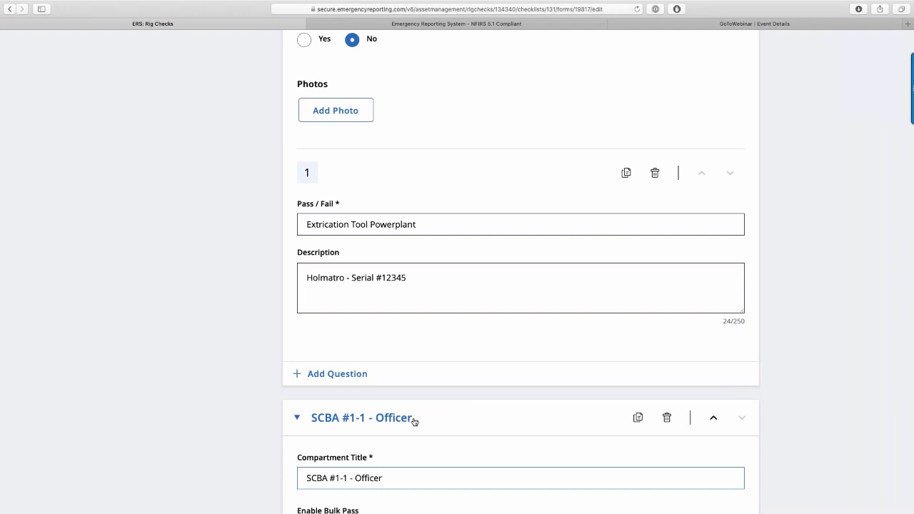
- Duplicate the SCBA #1-1 - Officer compartment with all its questions and go to the copy
{"action": "scroll", "coordinate": [414, 421], "scroll_direction": "down", "scroll_amount": 1}
{"action": "scroll", "coordinate": [520, 286], "scroll_direction": "down", "scroll_amount": 3}
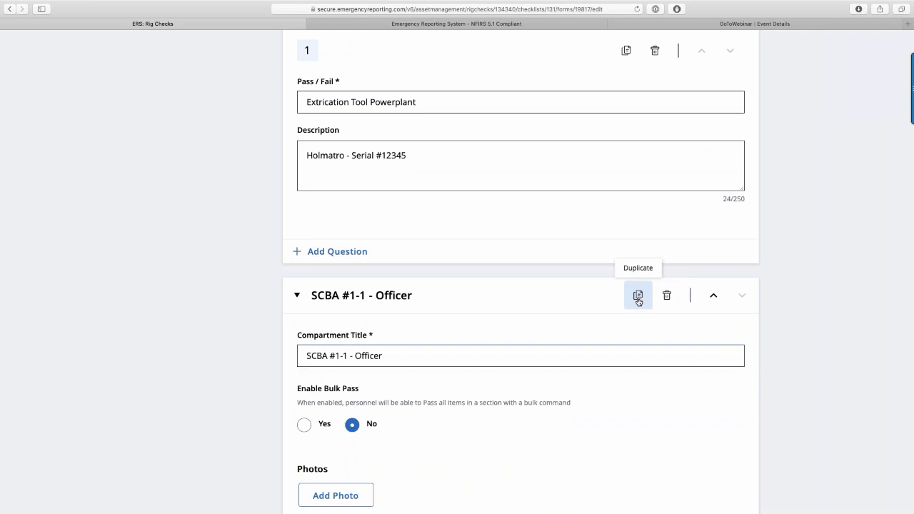
{"action": "scroll", "coordinate": [593, 320], "scroll_direction": "down", "scroll_amount": 7}
{"action": "scroll", "coordinate": [593, 322], "scroll_direction": "down", "scroll_amount": 11}
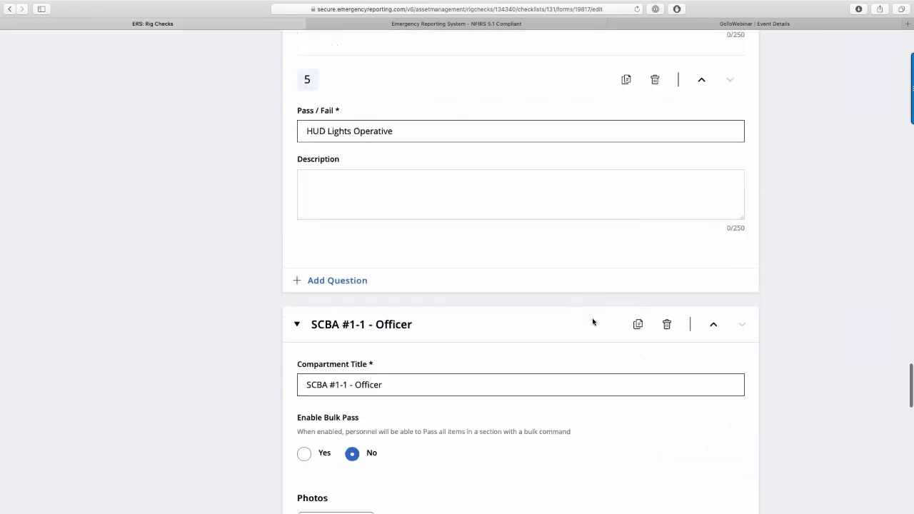
{"action": "scroll", "coordinate": [592, 322], "scroll_direction": "down", "scroll_amount": 1}
- Change the duplicated compartment's title to "SCBA #2-1 - Engineer"
{"action": "left_click", "coordinate": [337, 371]}
{"action": "key", "text": "BackSpace"}
{"action": "type", "text": "2"}
{"action": "key", "text": "Right"}
{"action": "key", "text": "Right"}
{"action": "key", "text": "BackSpace"}
{"action": "type", "text": "2"}
{"action": "key", "text": "BackSpace"}
{"action": "type", "text": "1"}
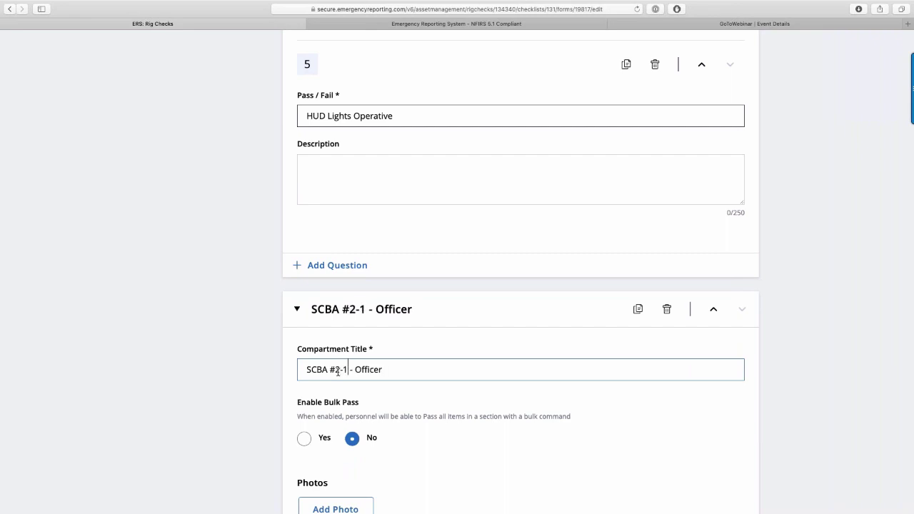
{"action": "left_click_drag", "start_coordinate": [386, 369], "coordinate": [352, 371]}
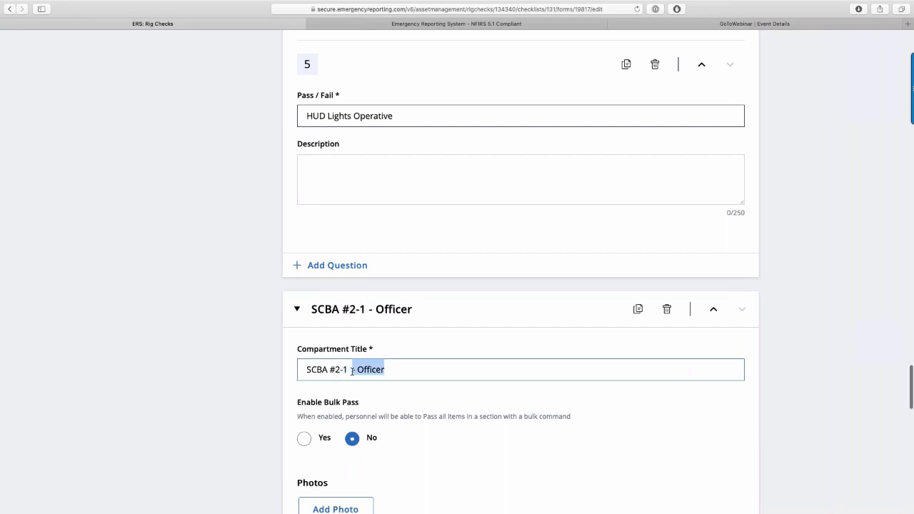
{"action": "key", "text": "BackSpace"}
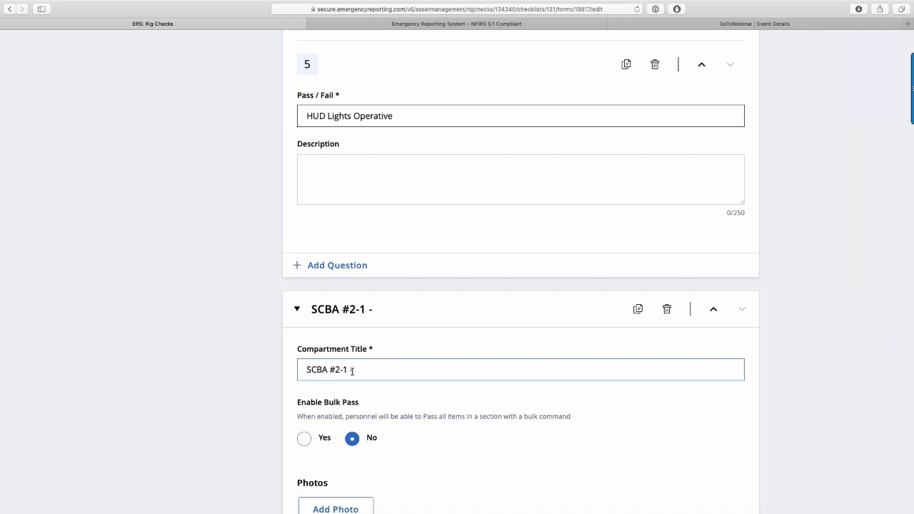
{"action": "type", "text": "Engineer"}
- Review the SCBA #2-1 - Engineer compartment's questions and the end of the form
{"action": "scroll", "coordinate": [351, 370], "scroll_direction": "down", "scroll_amount": 5}
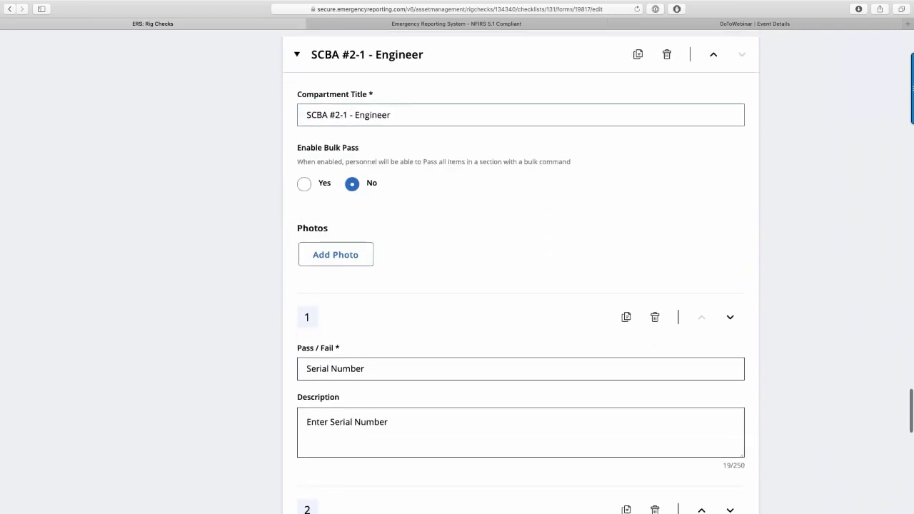
{"action": "scroll", "coordinate": [520, 271], "scroll_direction": "up", "scroll_amount": 3}
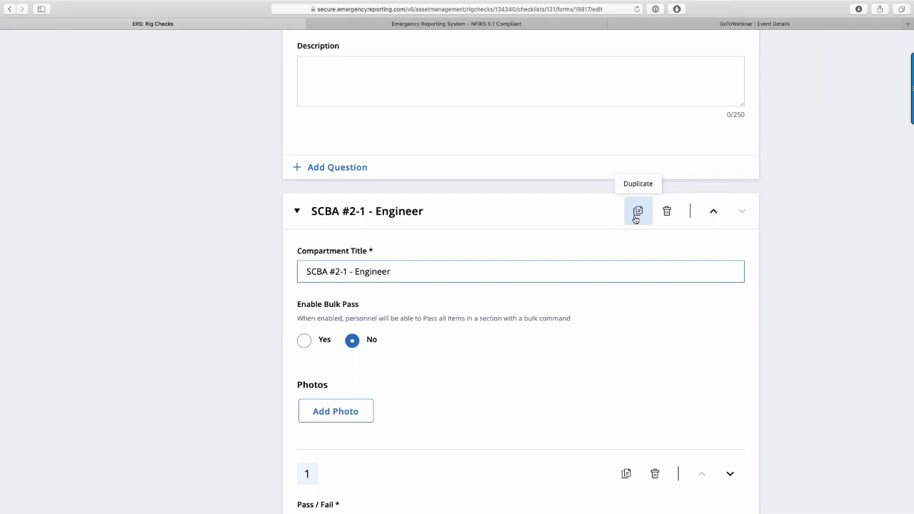
{"action": "scroll", "coordinate": [635, 219], "scroll_direction": "down", "scroll_amount": 10}
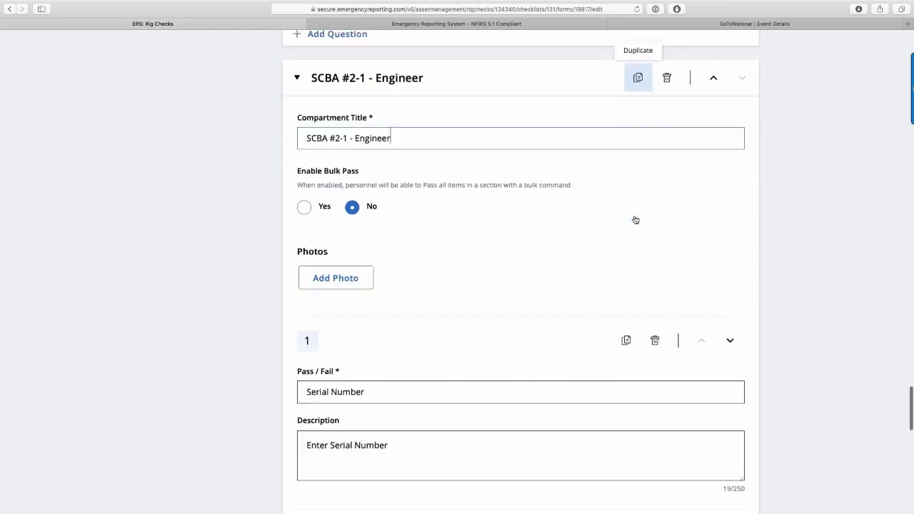
{"action": "scroll", "coordinate": [635, 219], "scroll_direction": "down", "scroll_amount": 8}
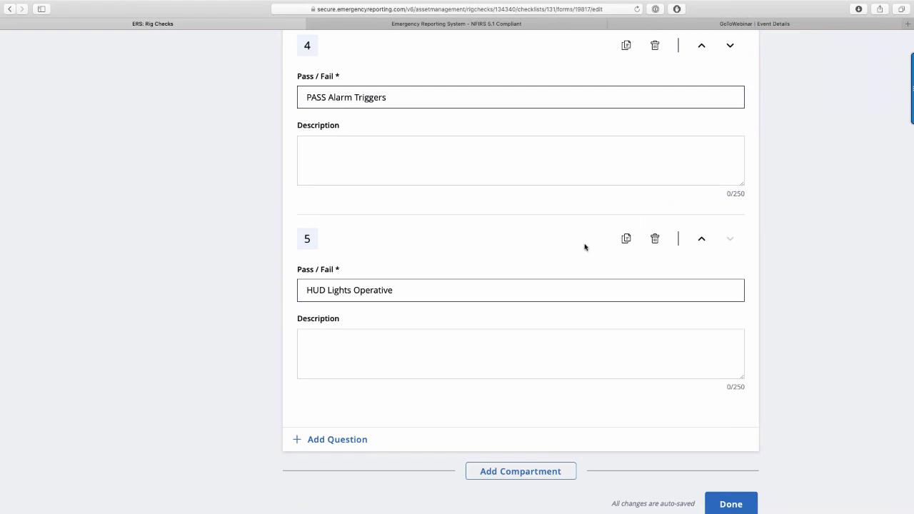
{"action": "scroll", "coordinate": [585, 247], "scroll_direction": "down", "scroll_amount": 1}
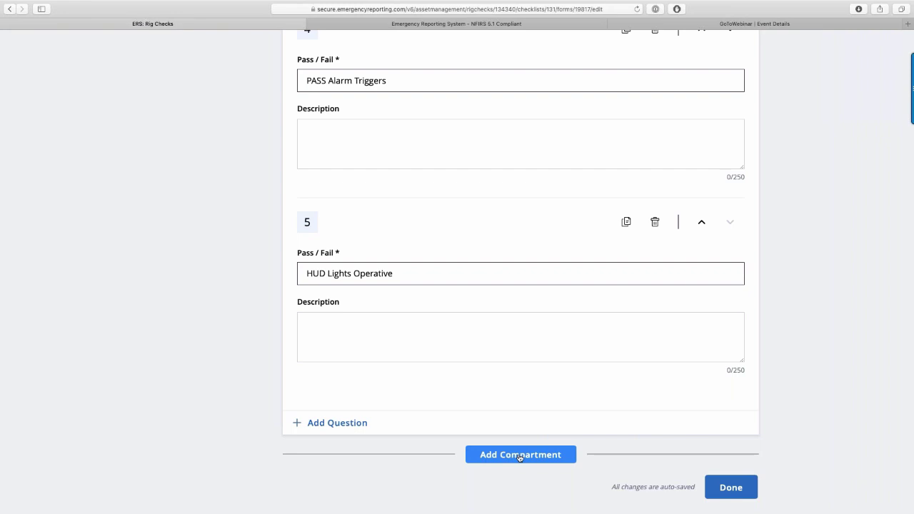
{"action": "scroll", "coordinate": [519, 458], "scroll_direction": "down", "scroll_amount": 1}
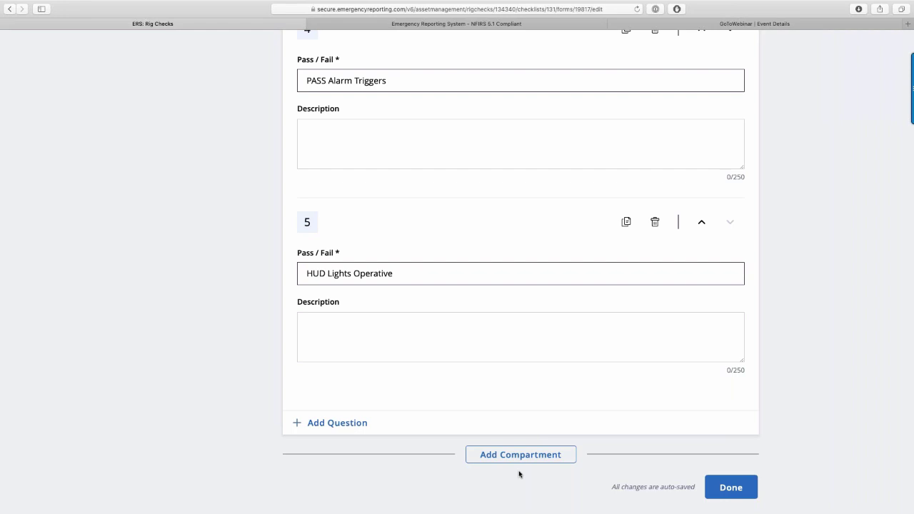
- Finish editing, reopen the E-1 Engine Check Form draft from the checklist list, and publish it
{"action": "left_click", "coordinate": [735, 488]}
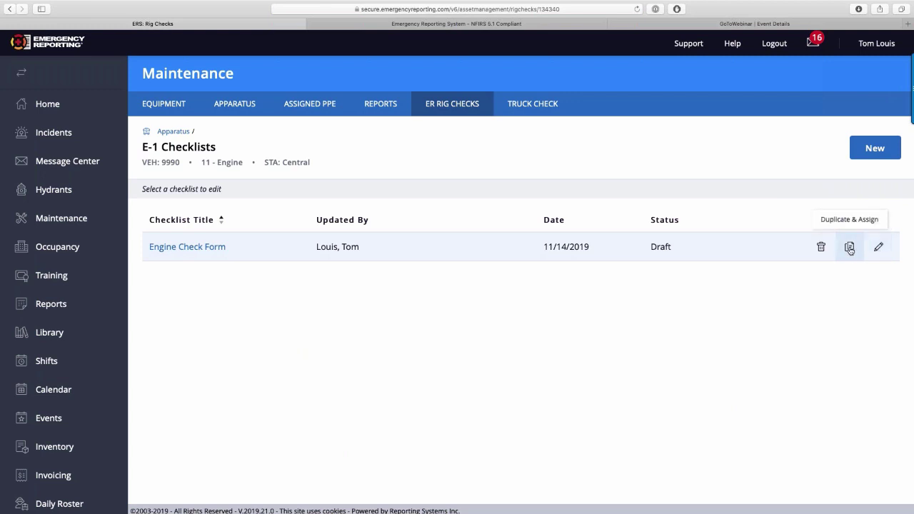
{"action": "left_click", "coordinate": [876, 250]}
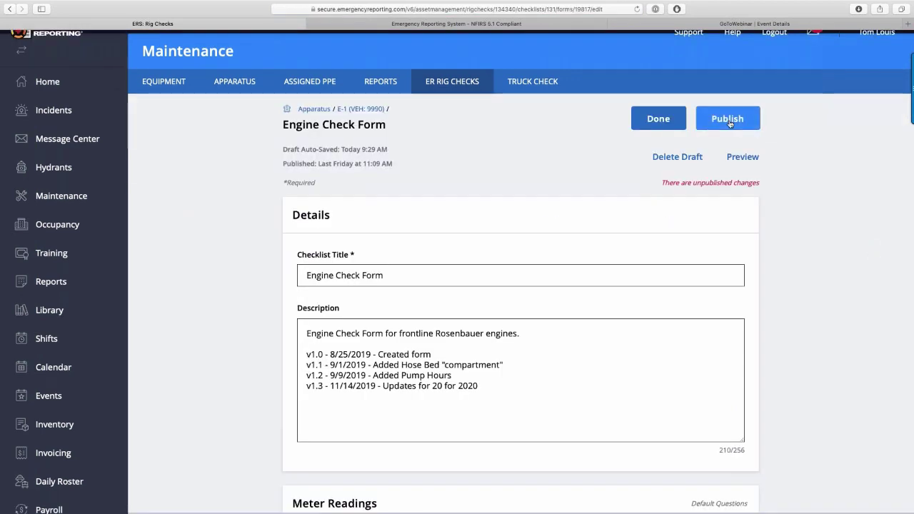
{"action": "left_click", "coordinate": [729, 121]}
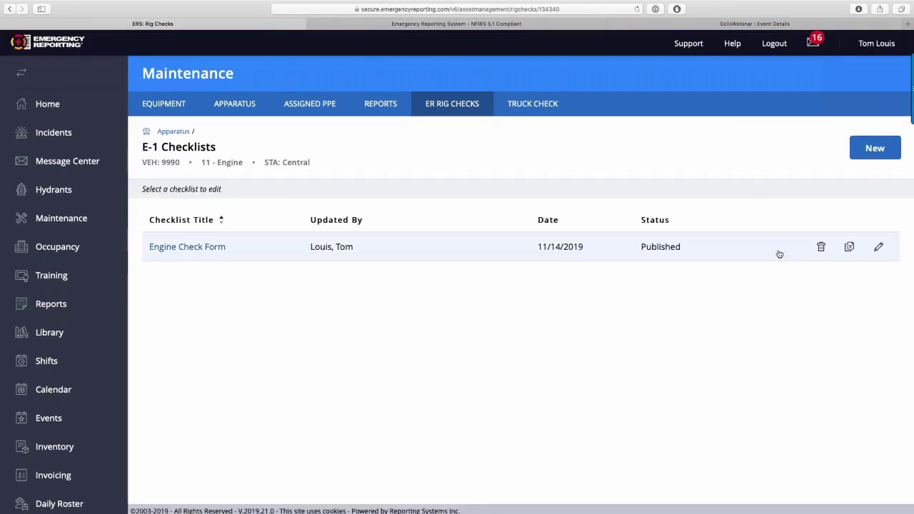
- Duplicate the E-1 Engine Check Form and assign the copy to engine E-4 at station E-COMM Fire
{"action": "left_click", "coordinate": [848, 247]}
{"action": "scroll", "coordinate": [481, 250], "scroll_direction": "down", "scroll_amount": 5}
{"action": "scroll", "coordinate": [481, 250], "scroll_direction": "down", "scroll_amount": 2}
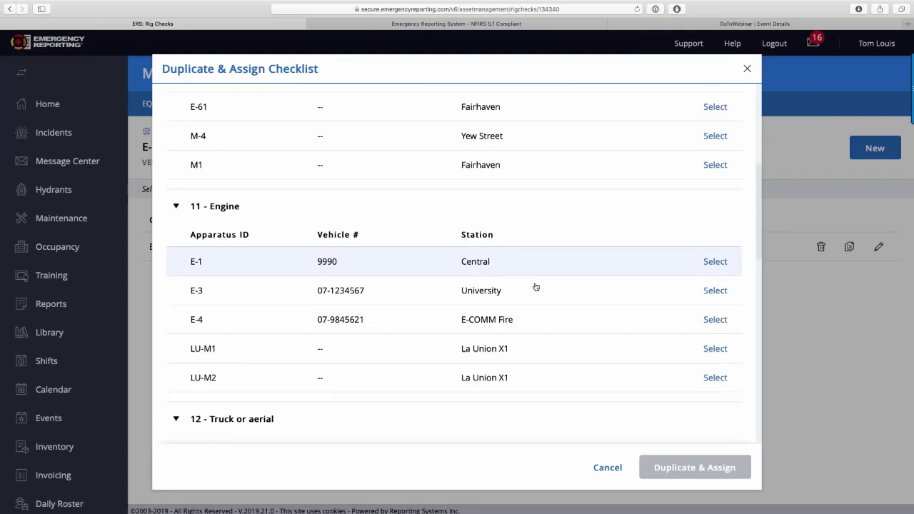
{"action": "left_click", "coordinate": [711, 322]}
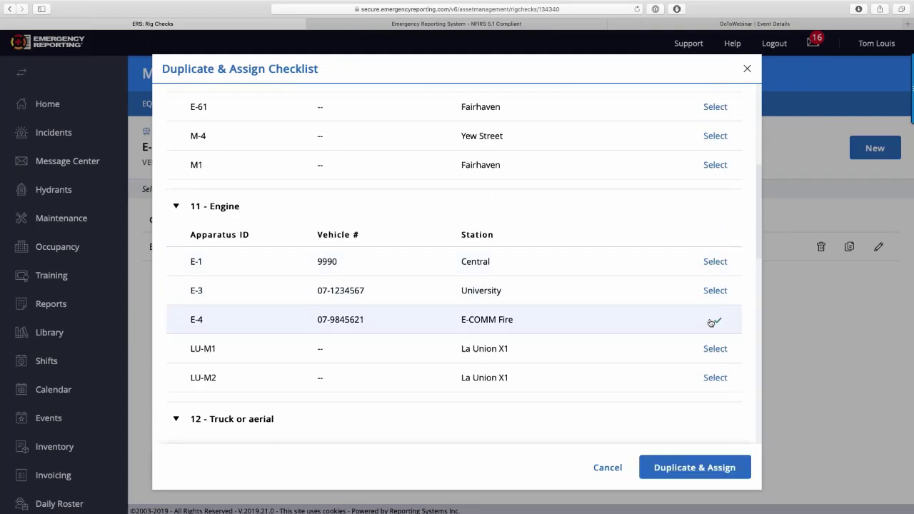
{"action": "left_click", "coordinate": [677, 467]}
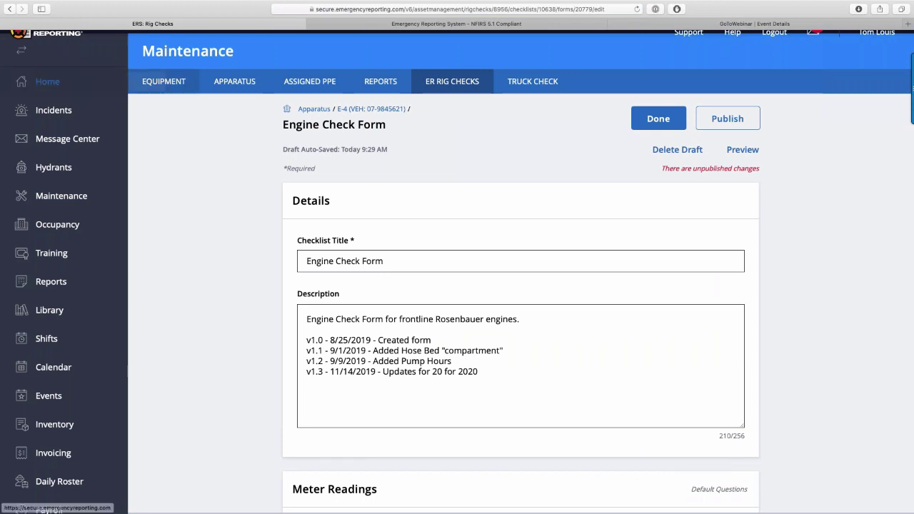
- Return to the E-1 checklists and create a new checklist for that apparatus
{"action": "key", "text": "super+bracketleft"}
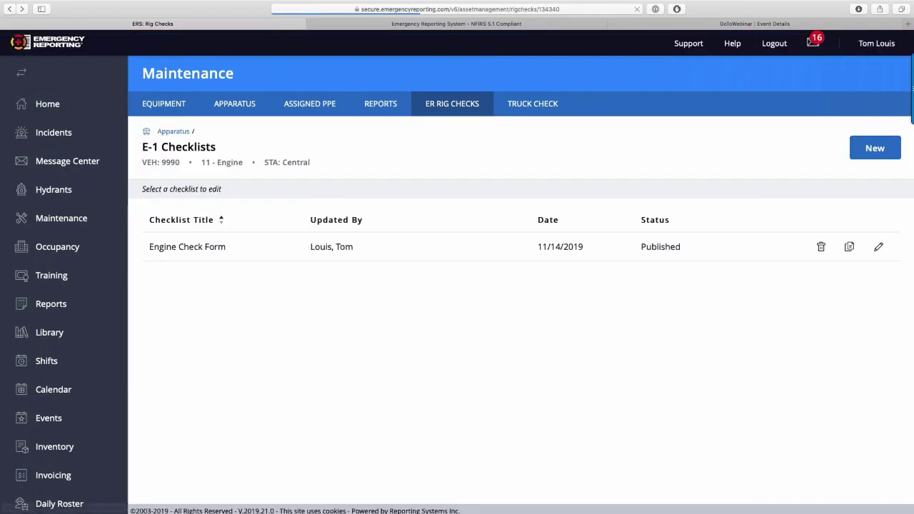
{"action": "left_click", "coordinate": [868, 155]}
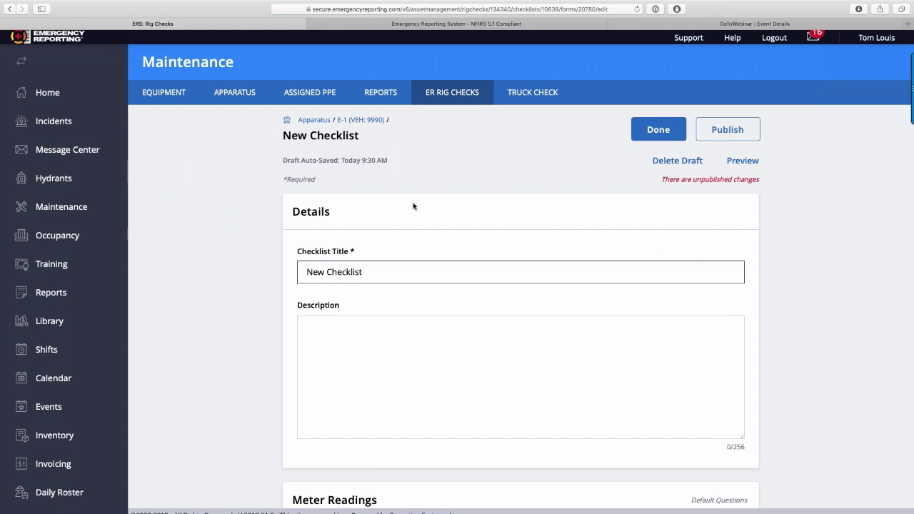
- Review the new checklist's default form: details, meter readings, compartment settings and the first pass/fail question
{"action": "scroll", "coordinate": [407, 217], "scroll_direction": "down", "scroll_amount": 2}
{"action": "scroll", "coordinate": [408, 217], "scroll_direction": "down", "scroll_amount": 8}
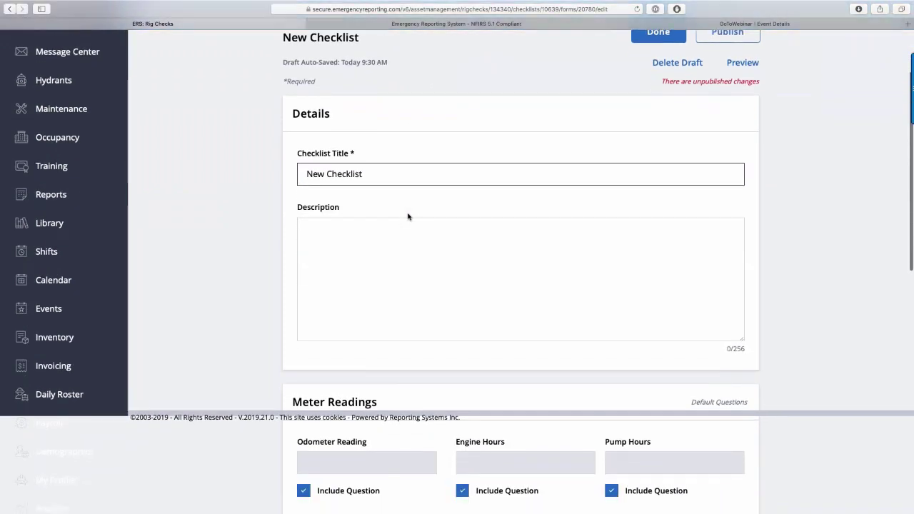
{"action": "scroll", "coordinate": [526, 271], "scroll_direction": "down", "scroll_amount": 5}
{"action": "scroll", "coordinate": [408, 212], "scroll_direction": "up", "scroll_amount": 15}
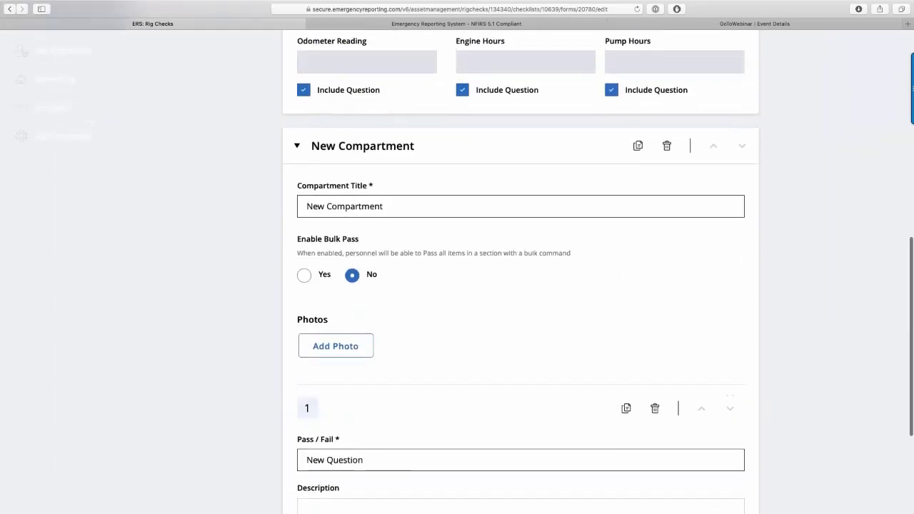
{"action": "scroll", "coordinate": [342, 274], "scroll_direction": "down", "scroll_amount": 5}
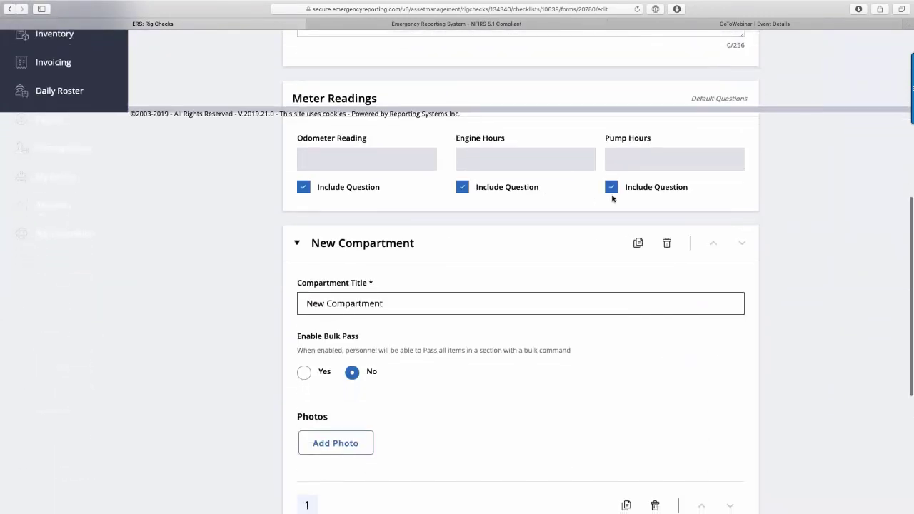
{"action": "scroll", "coordinate": [408, 230], "scroll_direction": "down", "scroll_amount": 1}
{"action": "scroll", "coordinate": [408, 230], "scroll_direction": "down", "scroll_amount": 4}
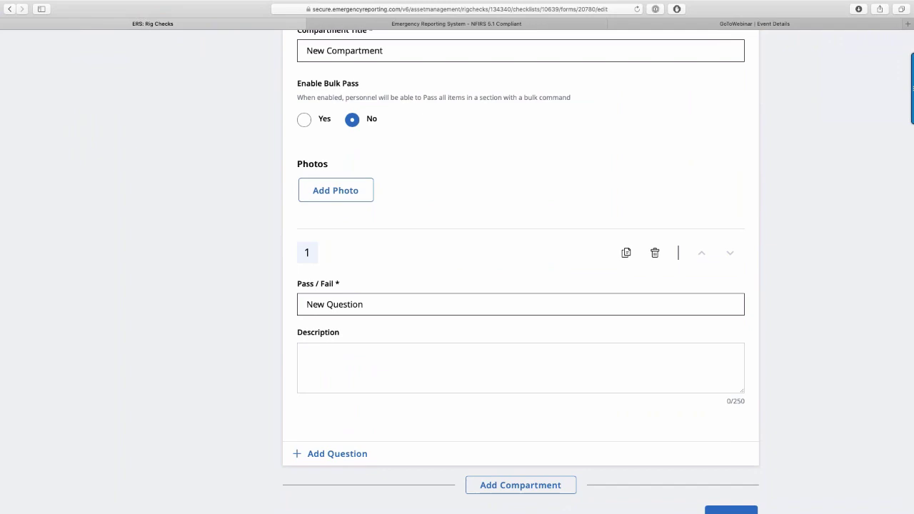
{"action": "scroll", "coordinate": [520, 271], "scroll_direction": "up", "scroll_amount": 5}
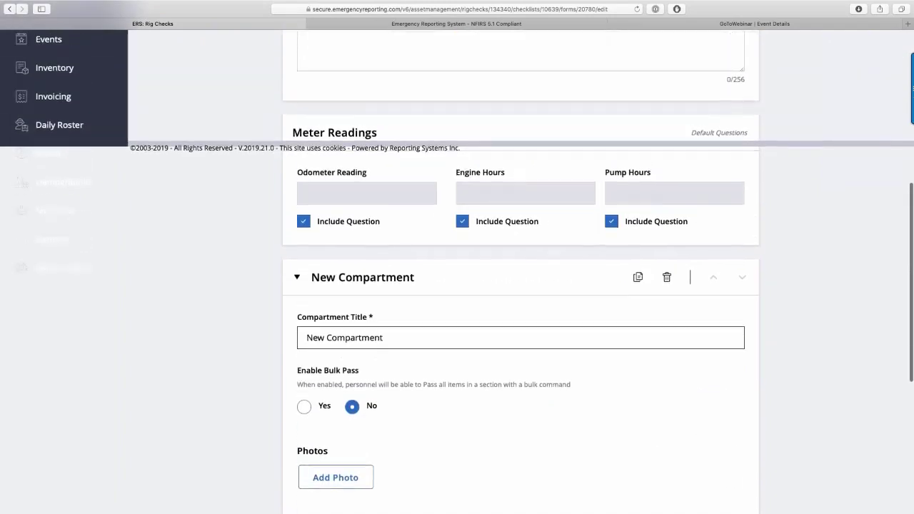
{"action": "scroll", "coordinate": [438, 95], "scroll_direction": "up", "scroll_amount": 4}
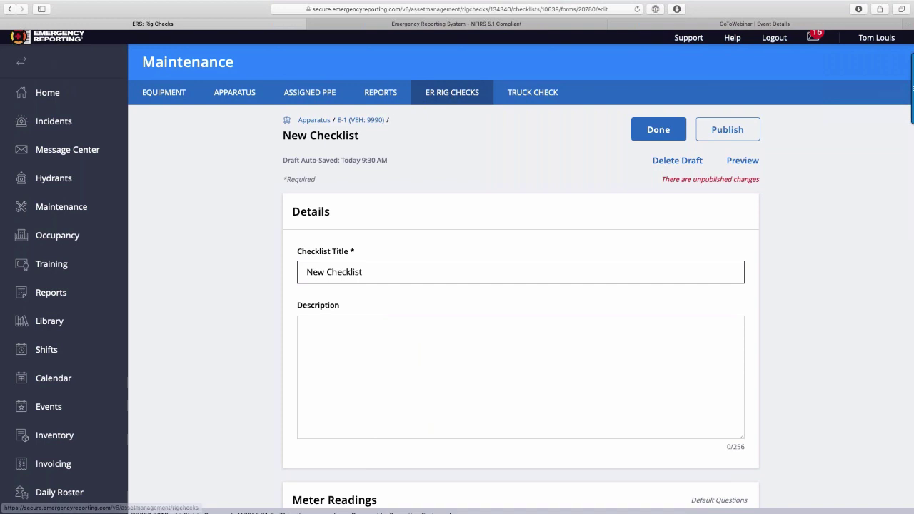
- Return to the apparatus list from the new checklist and look over the Central station's apparatus
{"action": "left_click", "coordinate": [319, 125]}
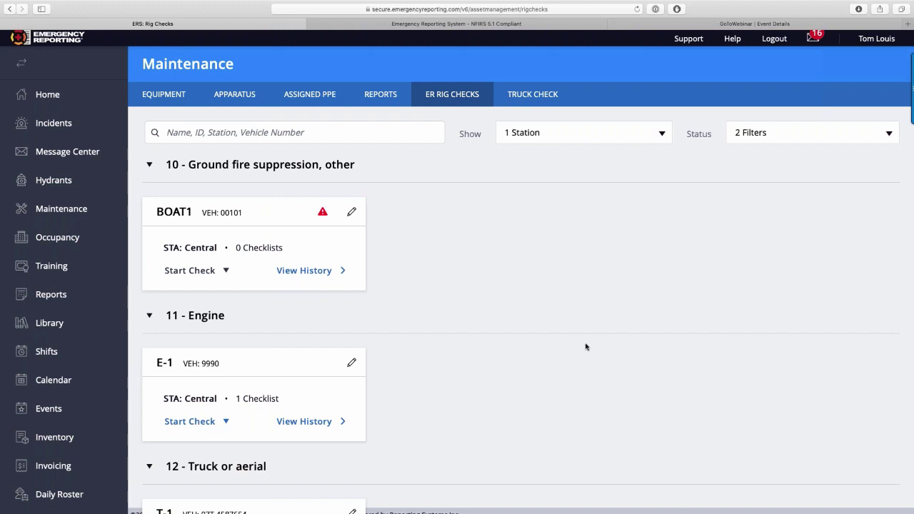
{"action": "scroll", "coordinate": [585, 347], "scroll_direction": "down", "scroll_amount": 3}
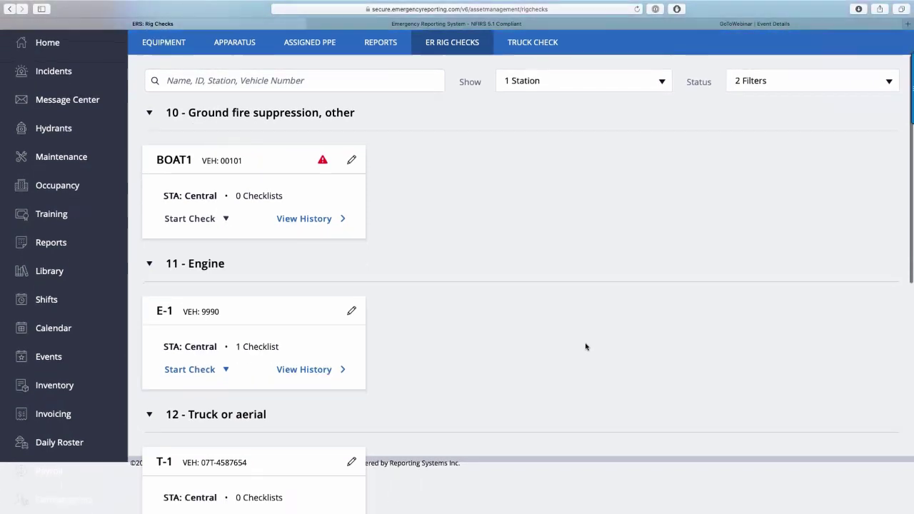
{"action": "scroll", "coordinate": [586, 347], "scroll_direction": "down", "scroll_amount": 3}
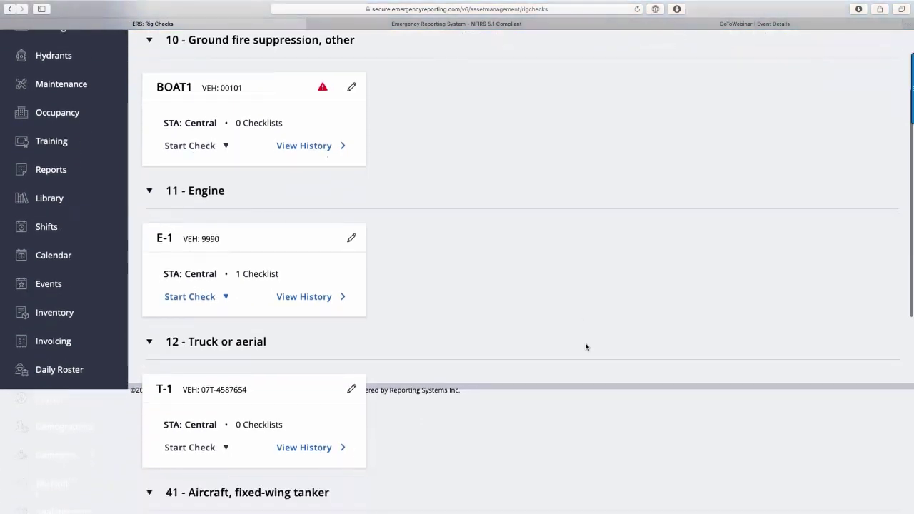
{"action": "scroll", "coordinate": [585, 347], "scroll_direction": "down", "scroll_amount": 2}
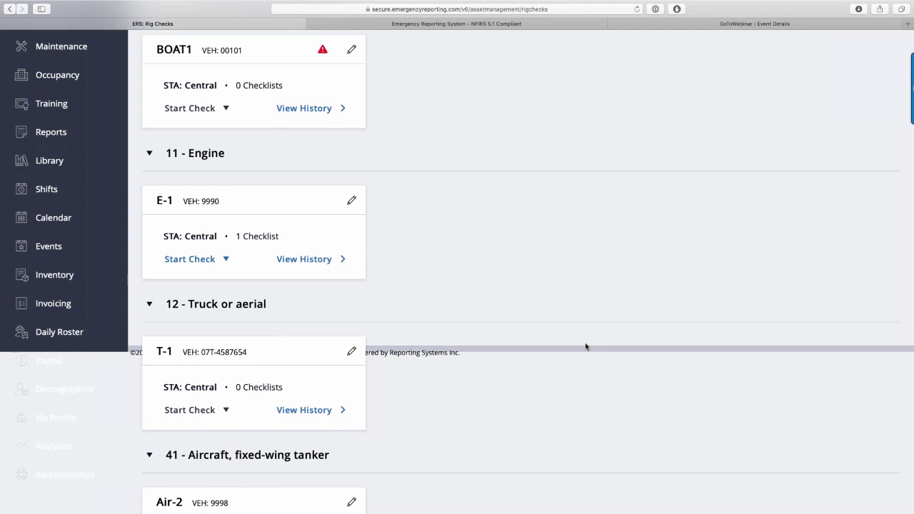
{"action": "scroll", "coordinate": [585, 347], "scroll_direction": "up", "scroll_amount": 5}
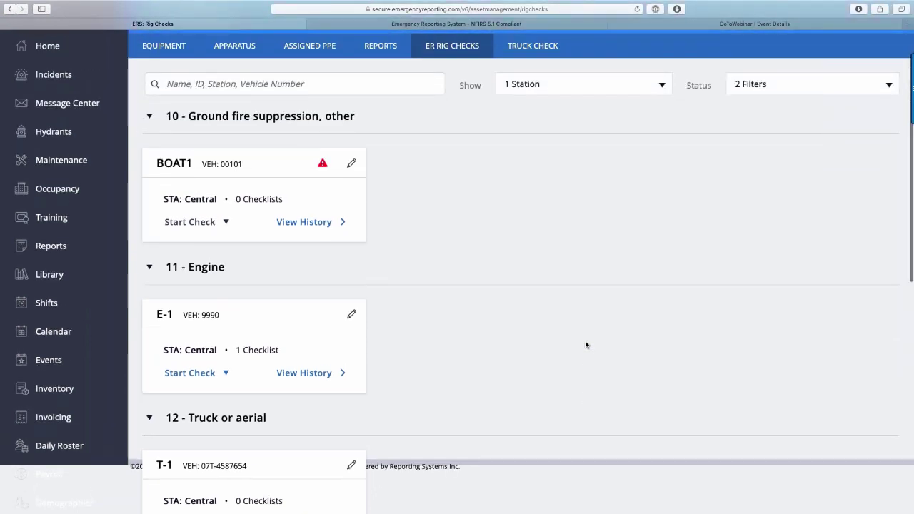
{"action": "scroll", "coordinate": [585, 347], "scroll_direction": "up", "scroll_amount": 2}
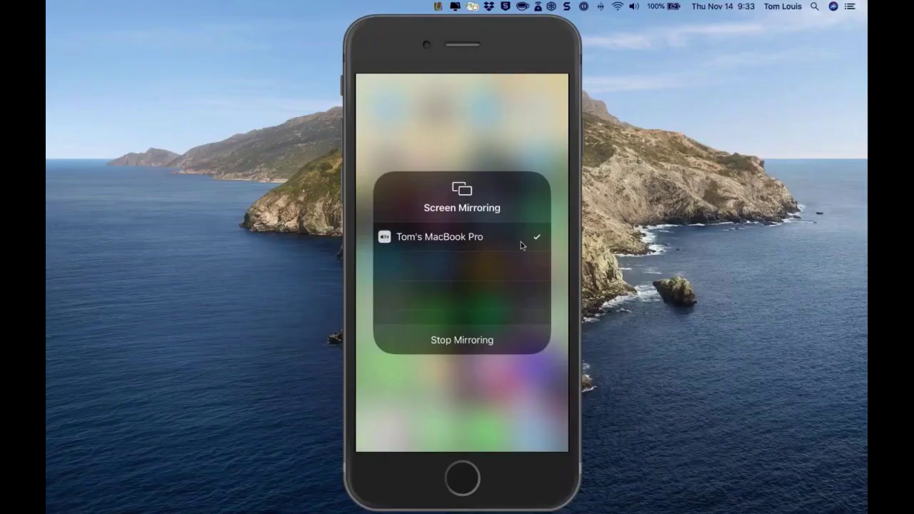
- Switch to the mirrored iPhone and open ERS Rig Checks from its home screen
{"action": "mouse_move", "coordinate": [489, 264]}
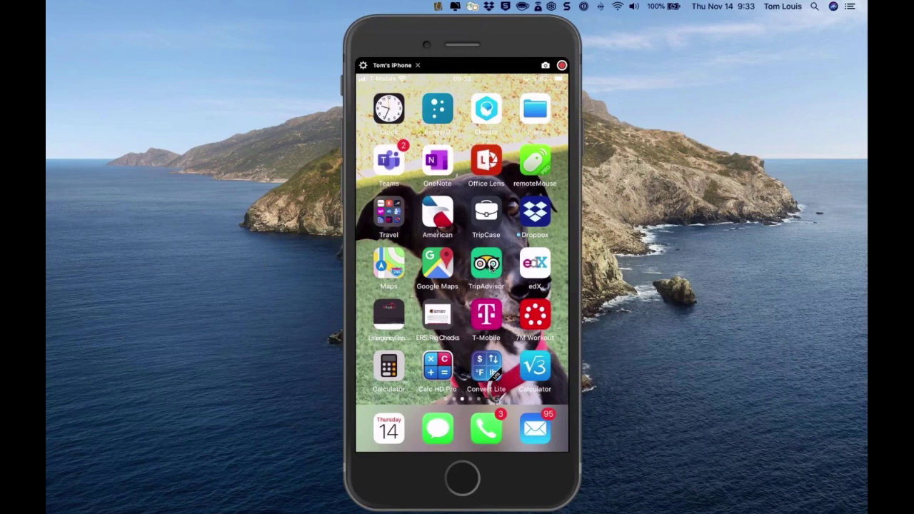
{"action": "left_click", "coordinate": [428, 330]}
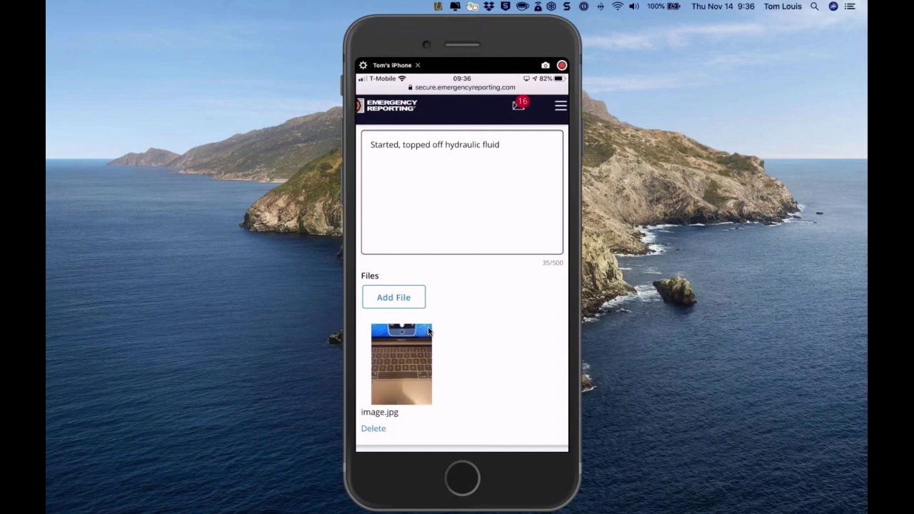
- Enter the note "Pack found at 3000 psi" on the failed Cylinder Pressure question of SCBA #1-1 - Officer
{"action": "scroll", "coordinate": [429, 330], "scroll_direction": "down", "scroll_amount": 4}
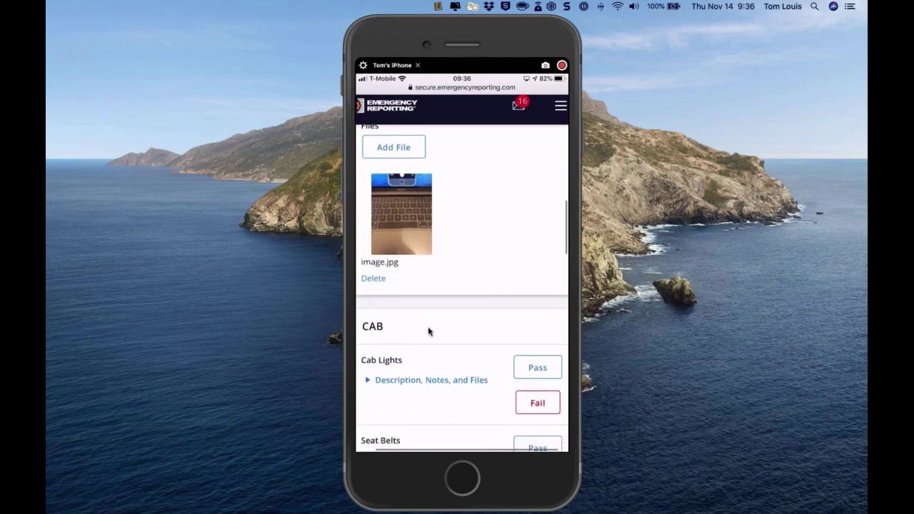
{"action": "scroll", "coordinate": [428, 331], "scroll_direction": "down", "scroll_amount": 2}
{"action": "scroll", "coordinate": [428, 331], "scroll_direction": "down", "scroll_amount": 5}
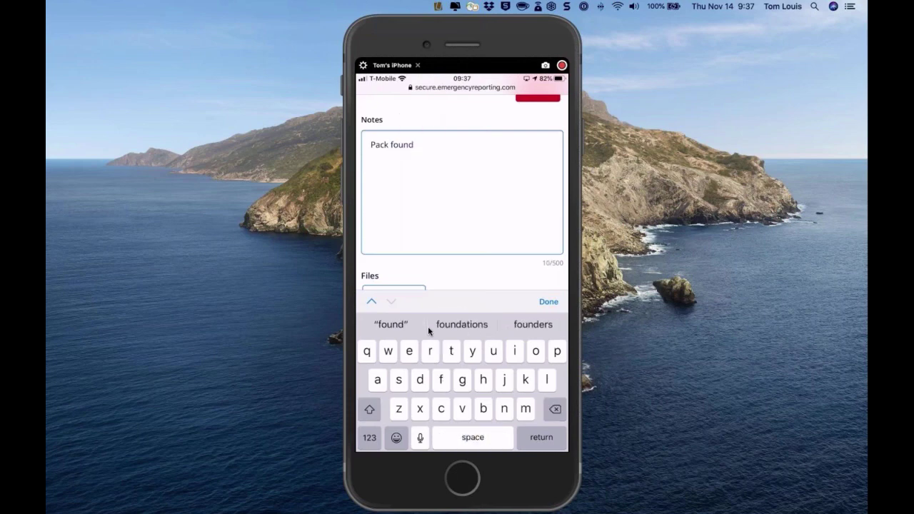
{"action": "type", "text": "3000"}
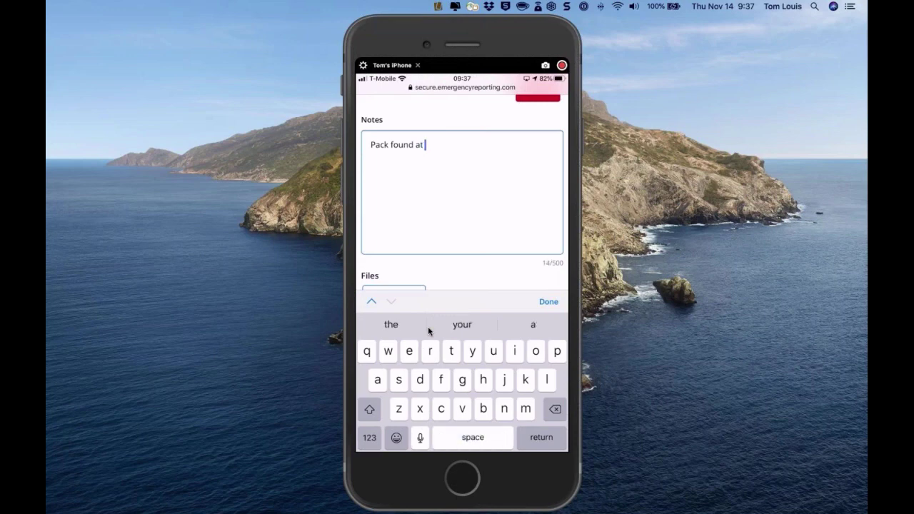
{"action": "type", "text": " ps"}
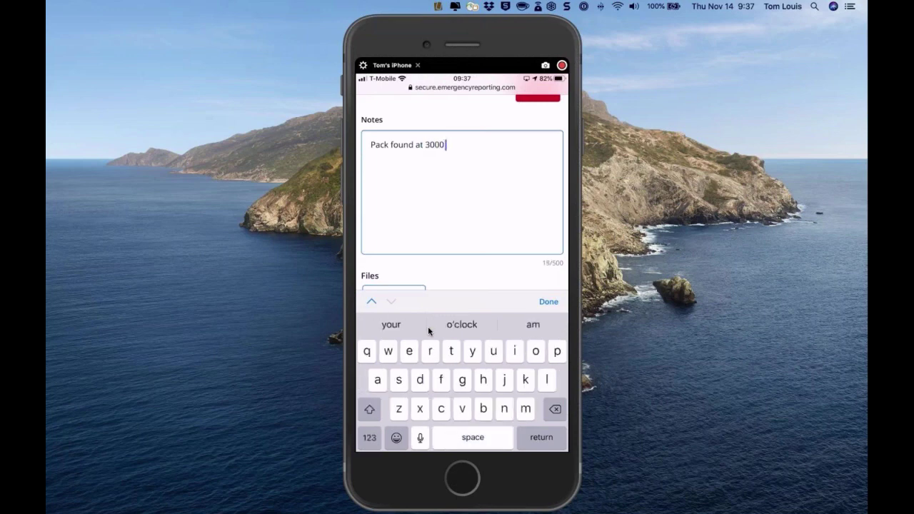
{"action": "type", "text": "i"}
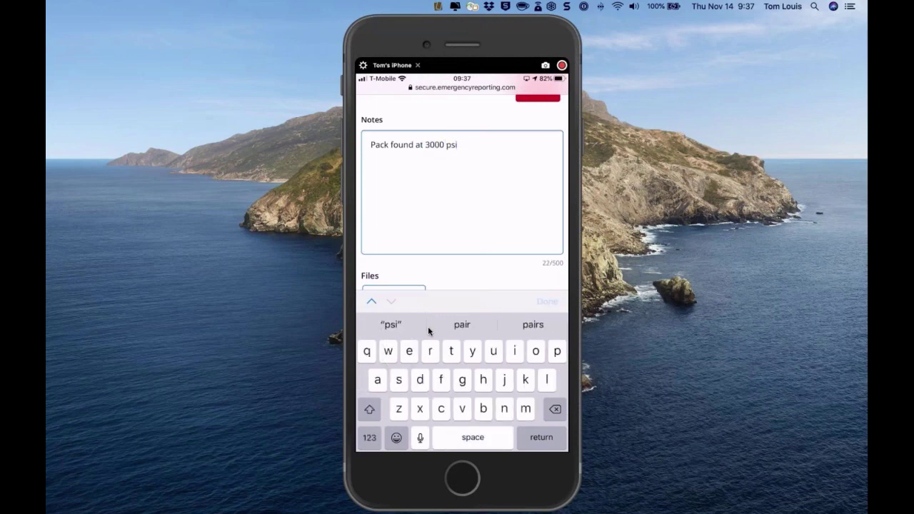
- Fail the SCBA's Mainline Valve Functioning question and finish its note ending "Mainline valve won't seat needs repair."
{"action": "scroll", "coordinate": [429, 332], "scroll_direction": "down", "scroll_amount": 1}
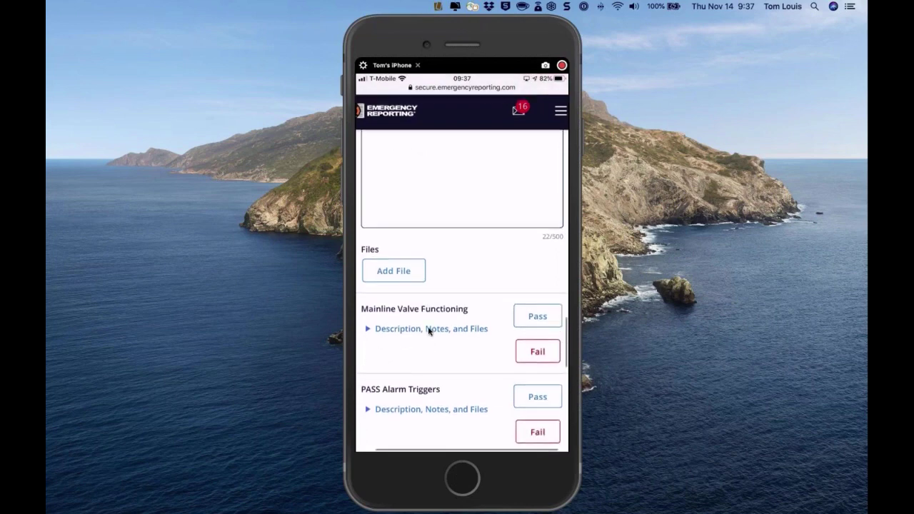
{"action": "scroll", "coordinate": [429, 331], "scroll_direction": "down", "scroll_amount": 1}
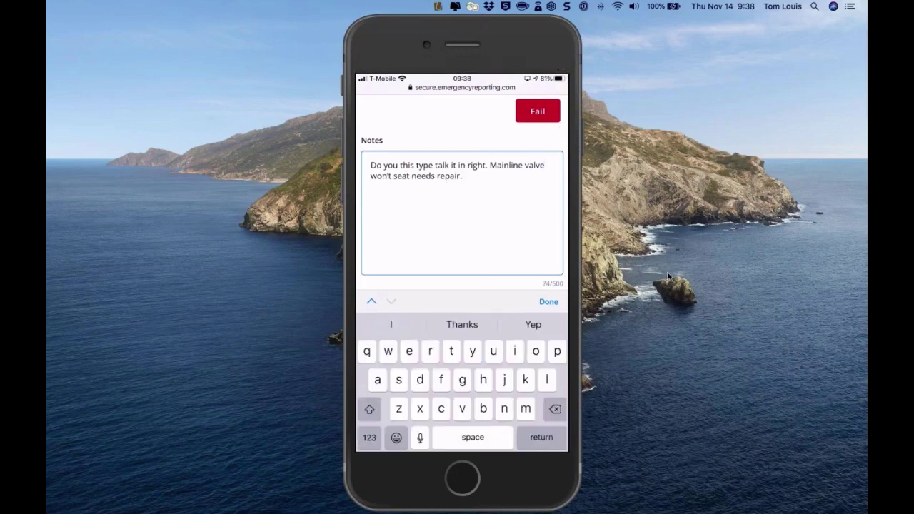
{"action": "left_click", "coordinate": [529, 309]}
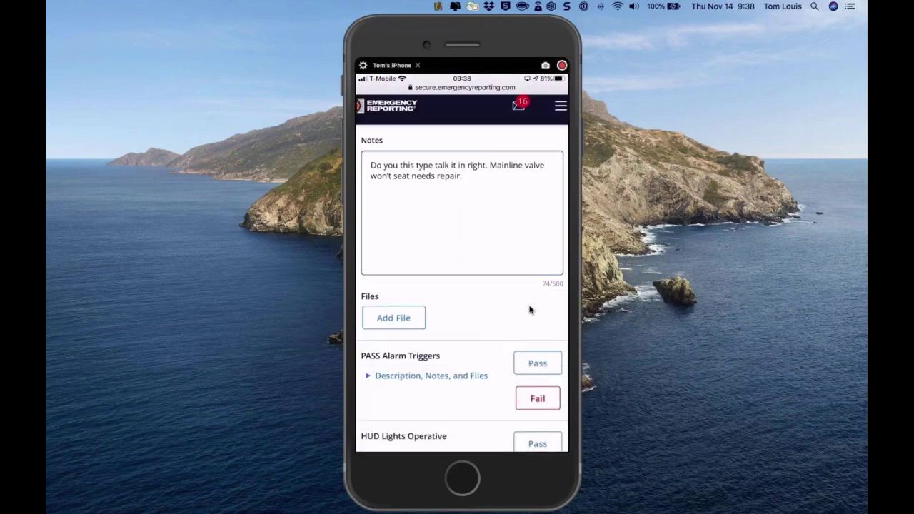
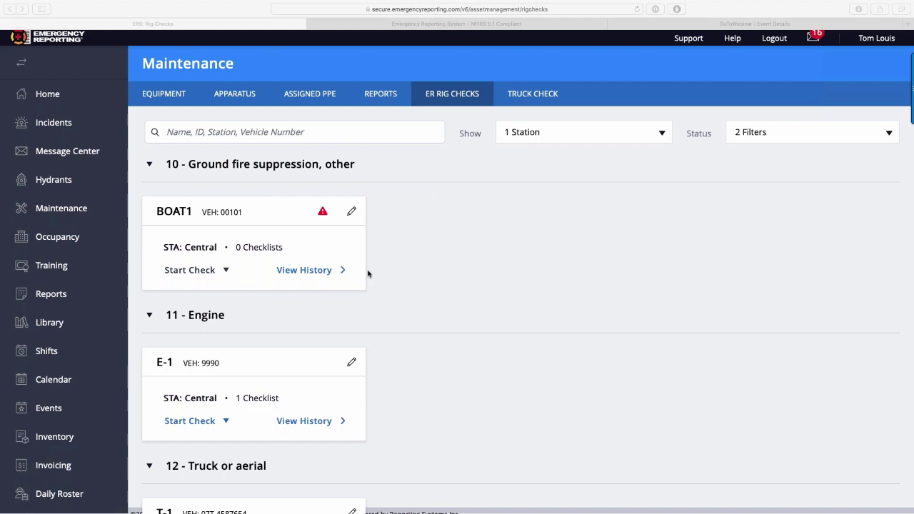
- Switch back to the desktop Rig Checks list and open the maintenance history of engine E-1
{"action": "scroll", "coordinate": [367, 271], "scroll_direction": "down", "scroll_amount": 3}
{"action": "scroll", "coordinate": [348, 252], "scroll_direction": "down", "scroll_amount": 2}
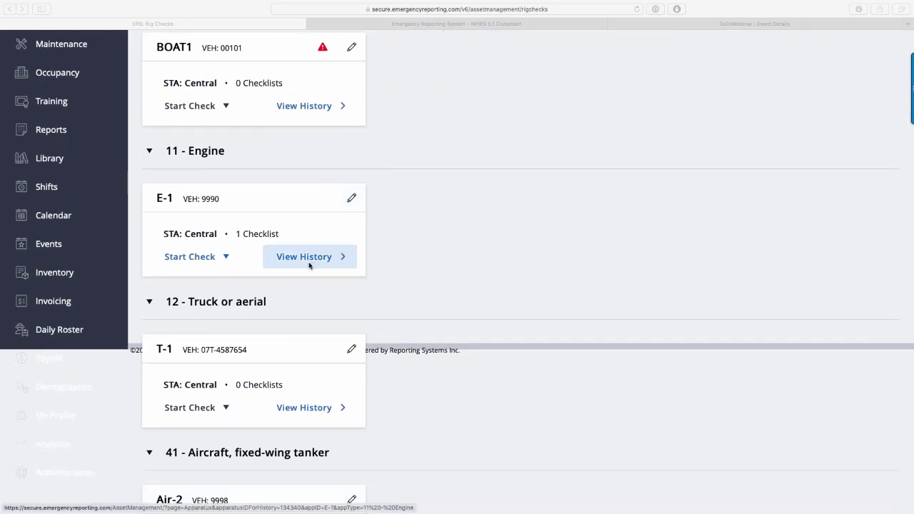
{"action": "left_click", "coordinate": [311, 267]}
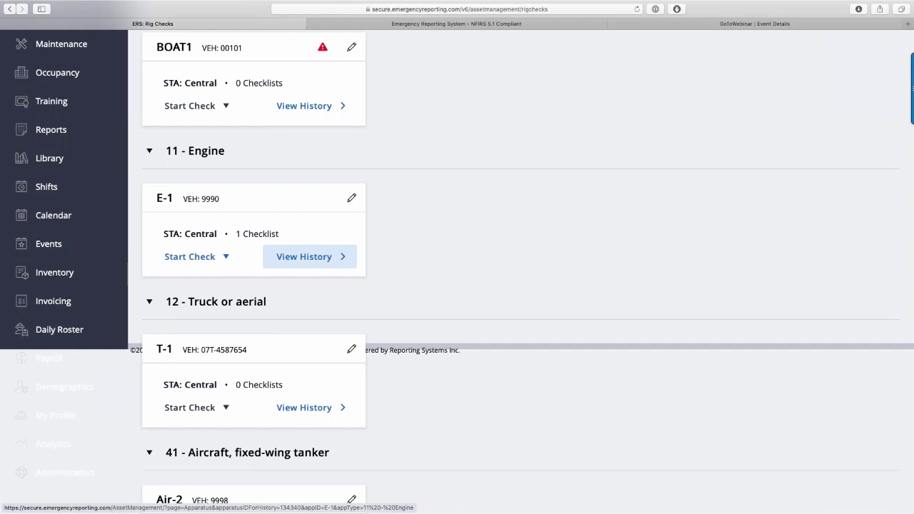
{"action": "left_click", "coordinate": [310, 260]}
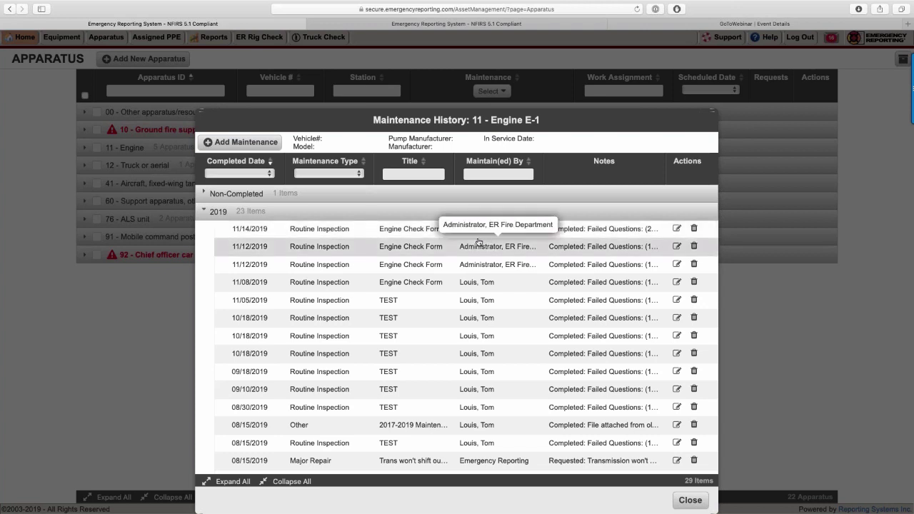
- Open the 11/14/2019 Engine Check Form record from the history and review its request, scheduling and completion details
{"action": "left_click", "coordinate": [677, 228]}
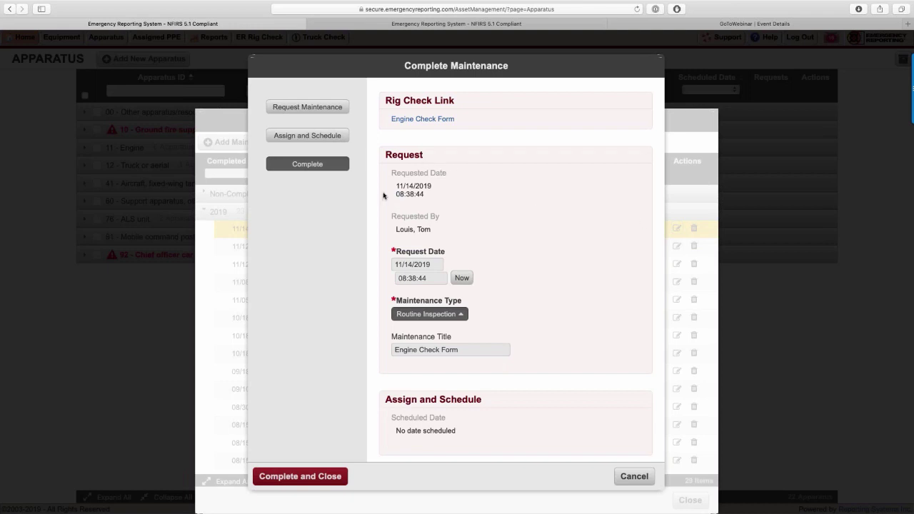
{"action": "scroll", "coordinate": [463, 204], "scroll_direction": "down", "scroll_amount": 5}
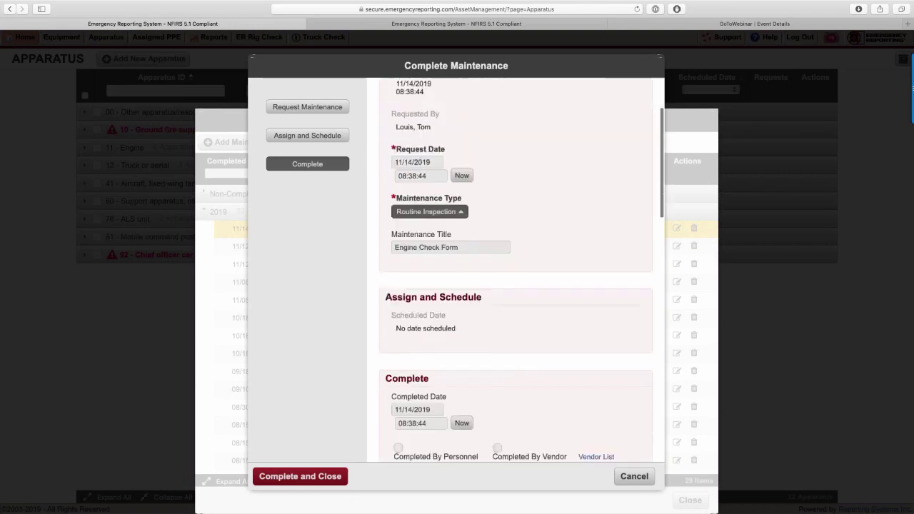
{"action": "scroll", "coordinate": [446, 139], "scroll_direction": "down", "scroll_amount": 3}
{"action": "scroll", "coordinate": [446, 139], "scroll_direction": "up", "scroll_amount": 8}
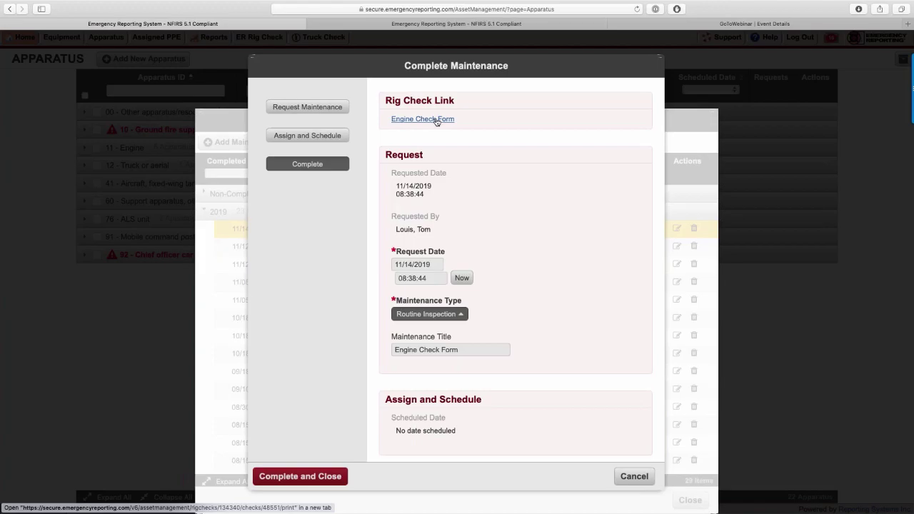
- Open the linked Engine Check Form report and review its meter readings, pass/fail answers, notes and photo
{"action": "left_click", "coordinate": [436, 119]}
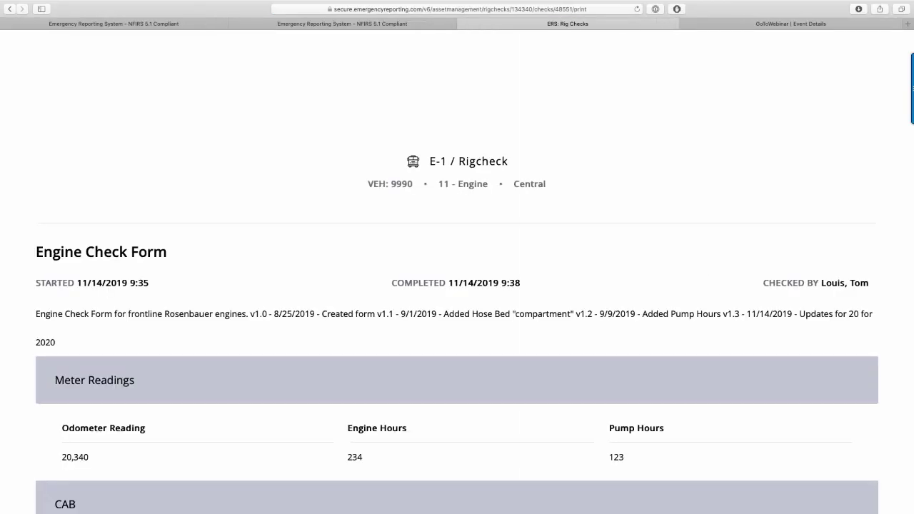
{"action": "scroll", "coordinate": [457, 272], "scroll_direction": "down", "scroll_amount": 2}
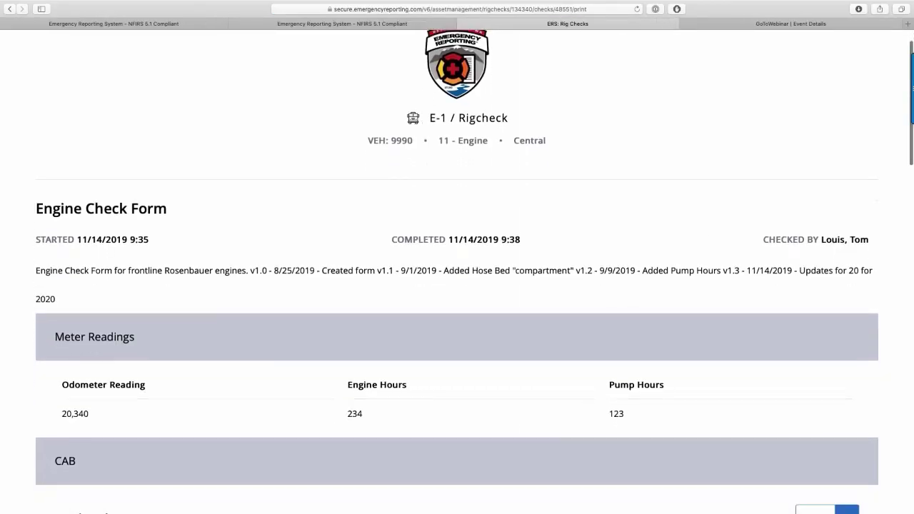
{"action": "scroll", "coordinate": [457, 271], "scroll_direction": "down", "scroll_amount": 8}
{"action": "scroll", "coordinate": [372, 166], "scroll_direction": "down", "scroll_amount": 10}
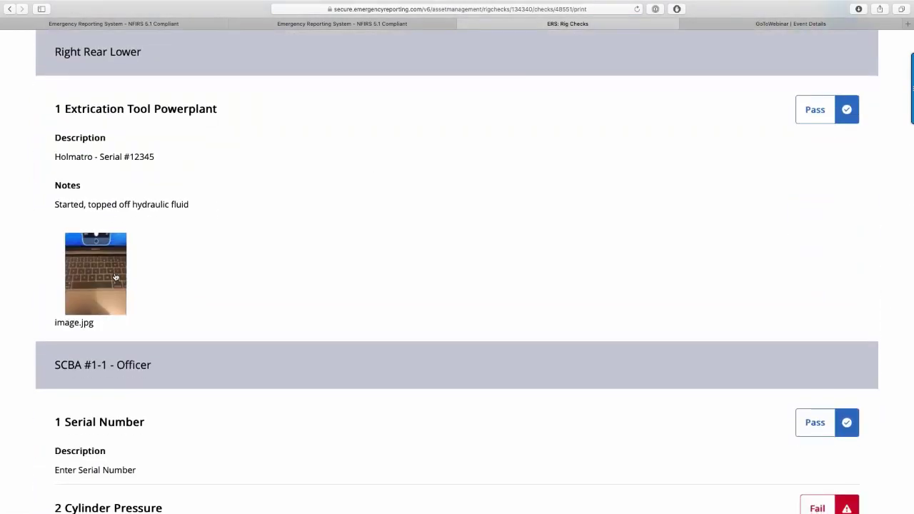
{"action": "scroll", "coordinate": [114, 276], "scroll_direction": "down", "scroll_amount": 6}
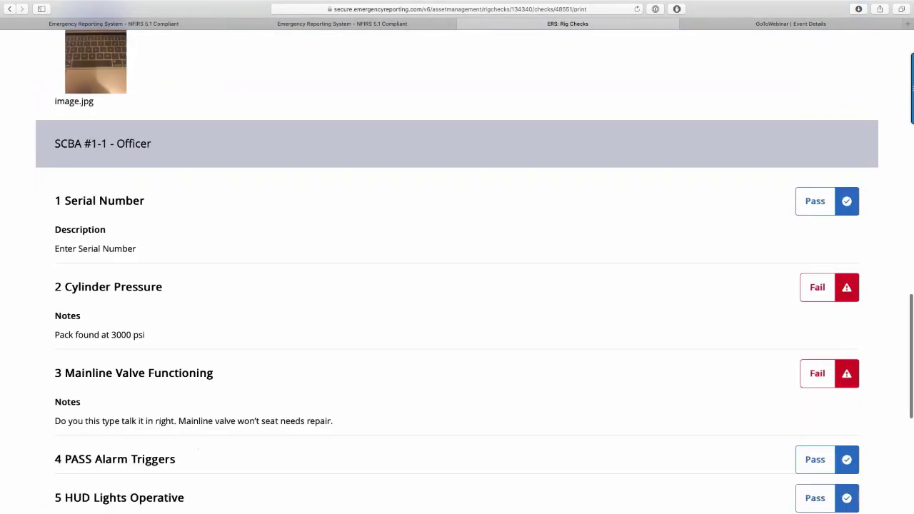
{"action": "scroll", "coordinate": [457, 286], "scroll_direction": "down", "scroll_amount": 6}
{"action": "scroll", "coordinate": [457, 286], "scroll_direction": "down", "scroll_amount": 4}
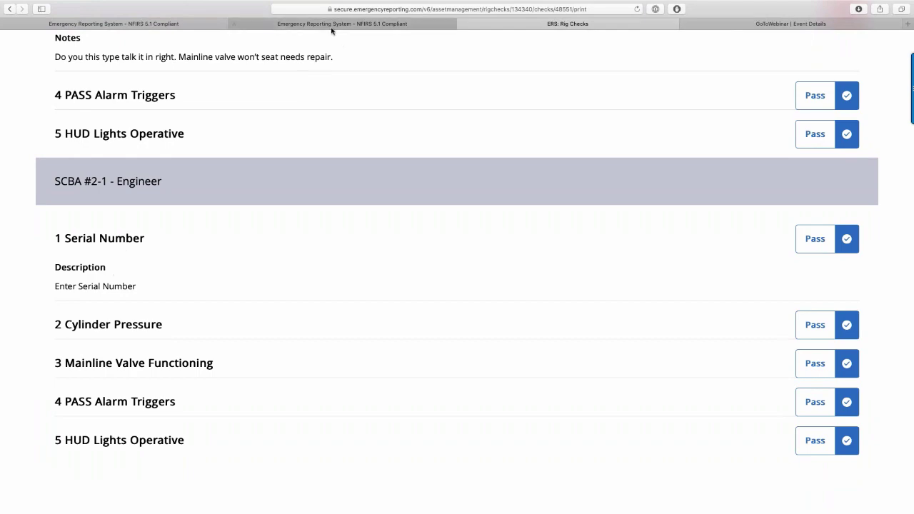
- Close the Engine Check Form report and return to the Emergency Reporting dashboard
{"action": "left_click", "coordinate": [331, 26]}
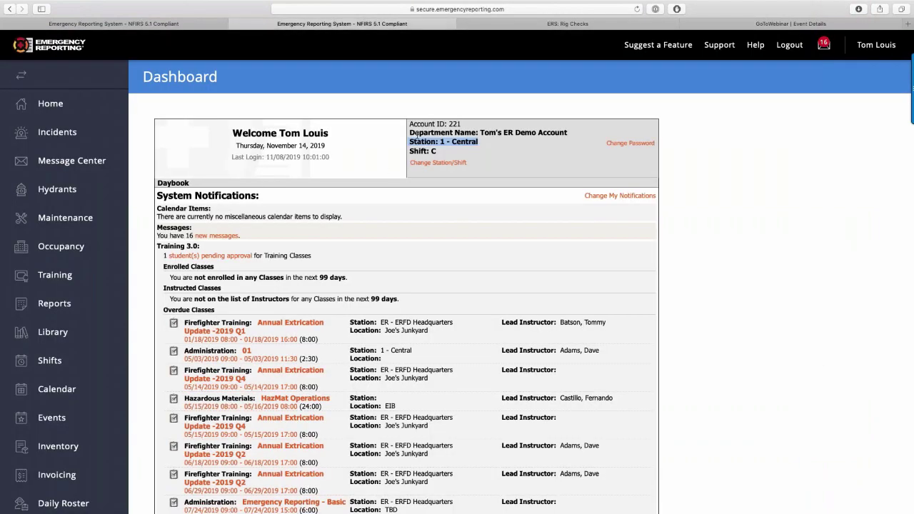
{"action": "left_click", "coordinate": [501, 26]}
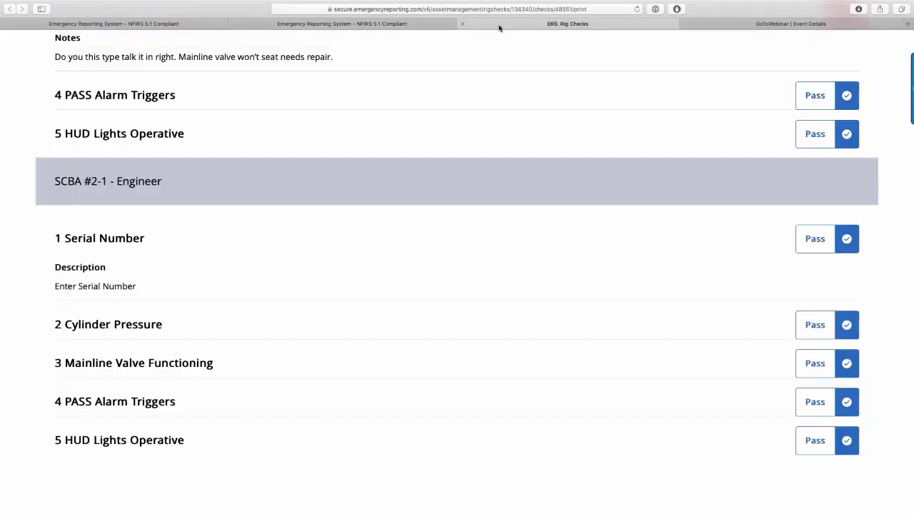
{"action": "left_click", "coordinate": [461, 24]}
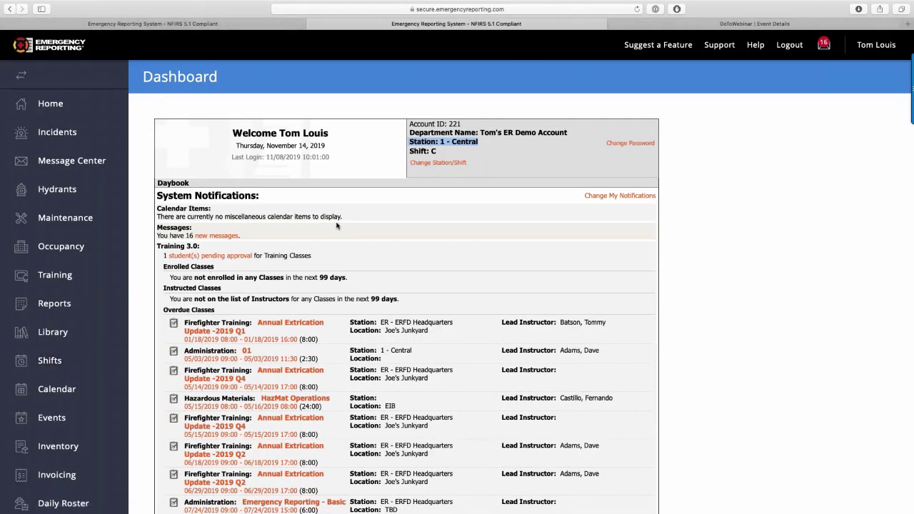
- Refresh the dashboard and review the completed rig check entry for E-1 in the Daily Log
{"action": "scroll", "coordinate": [336, 226], "scroll_direction": "down", "scroll_amount": 10}
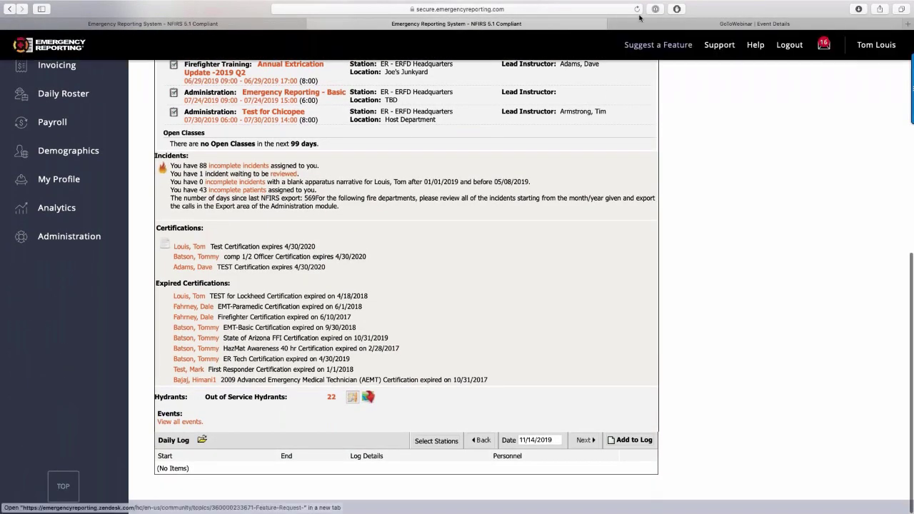
{"action": "key", "text": "super+r"}
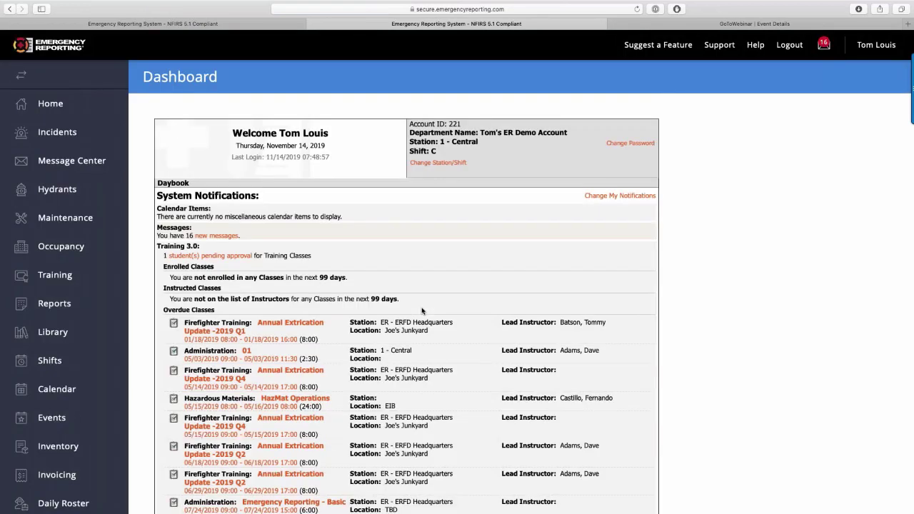
{"action": "scroll", "coordinate": [421, 311], "scroll_direction": "down", "scroll_amount": 5}
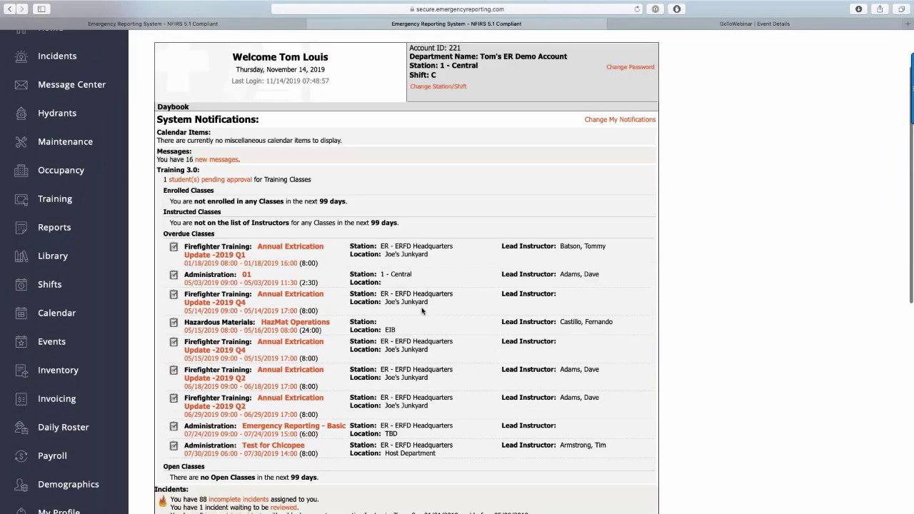
{"action": "scroll", "coordinate": [421, 311], "scroll_direction": "down", "scroll_amount": 2}
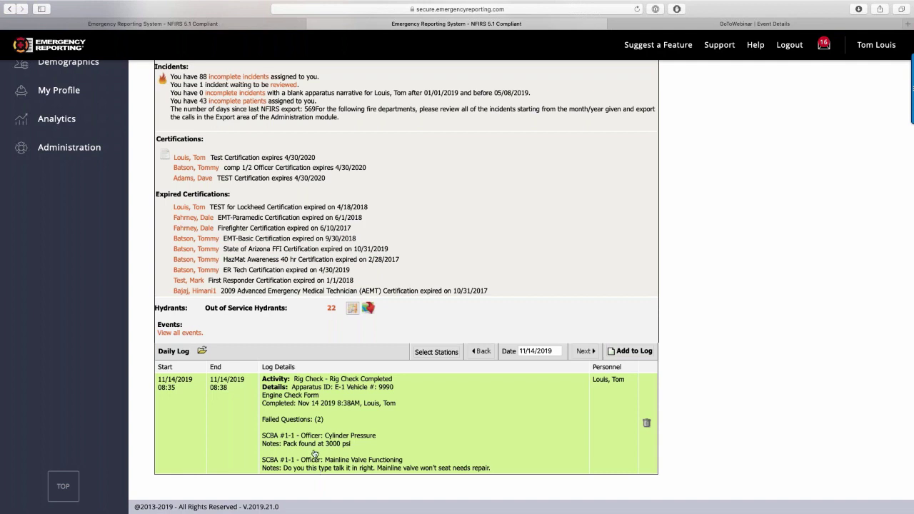
{"action": "scroll", "coordinate": [314, 454], "scroll_direction": "up", "scroll_amount": 1}
{"action": "scroll", "coordinate": [314, 454], "scroll_direction": "up", "scroll_amount": 1}
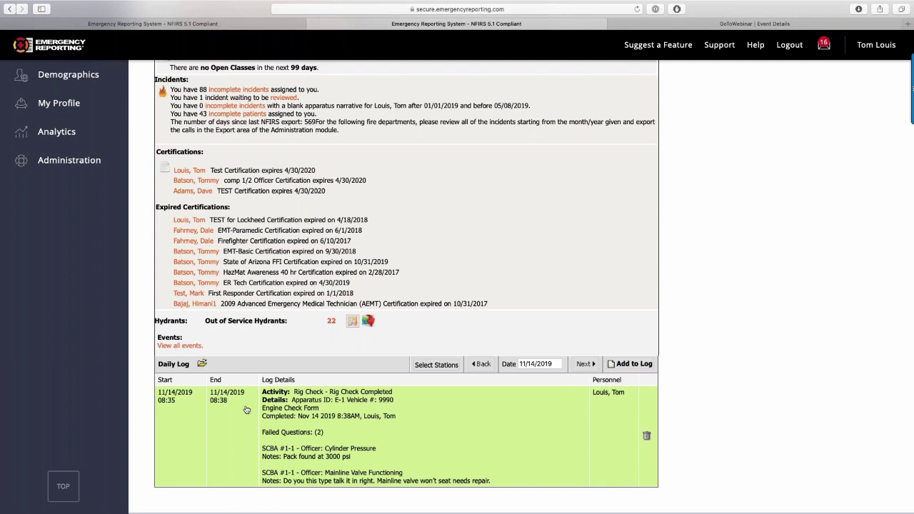
- Open the administration settings and review the Daily Log Activity Code List
{"action": "left_click", "coordinate": [60, 163]}
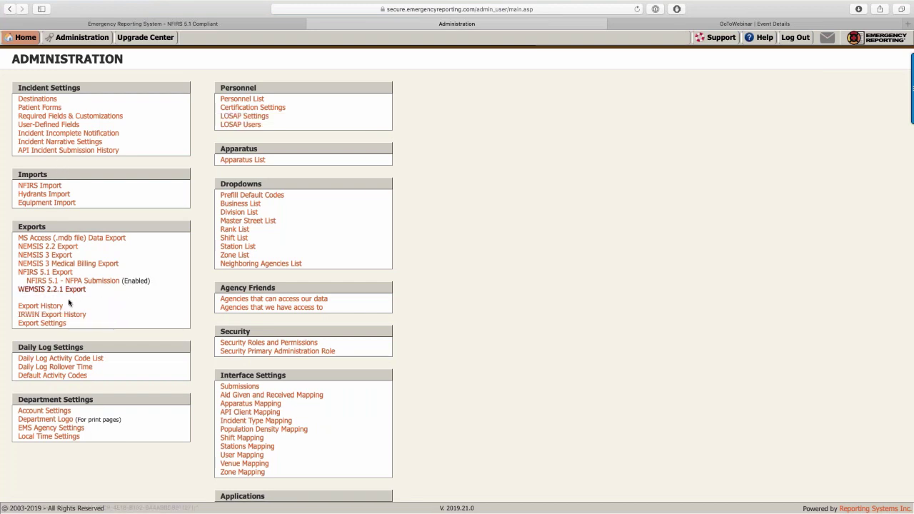
{"action": "left_click", "coordinate": [44, 359]}
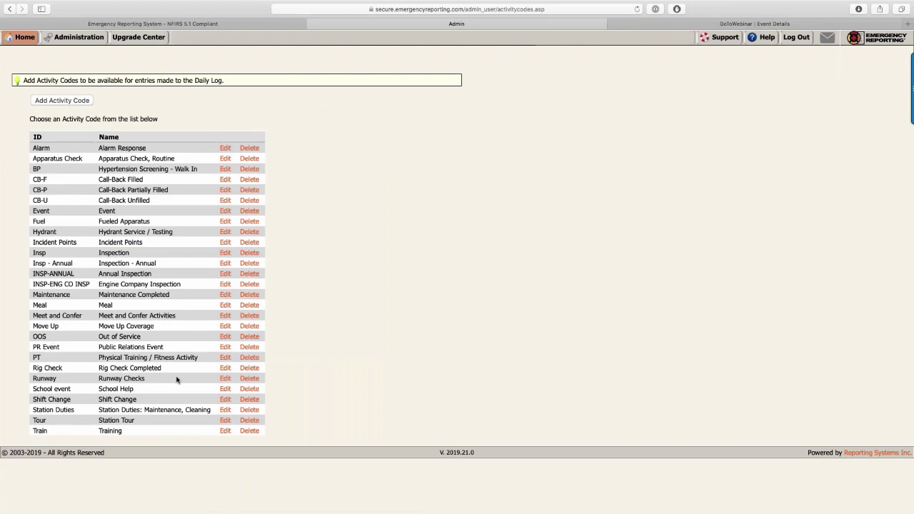
{"action": "left_click", "coordinate": [11, 9]}
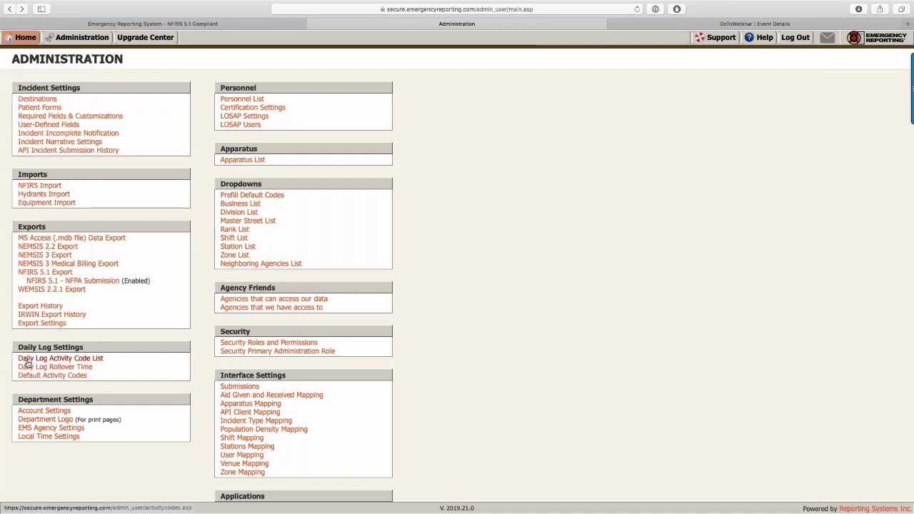
- Set the Default Rig Check Activity Code to "Rig Check - Rig Check Completed" and save the default activity codes
{"action": "left_click", "coordinate": [55, 376]}
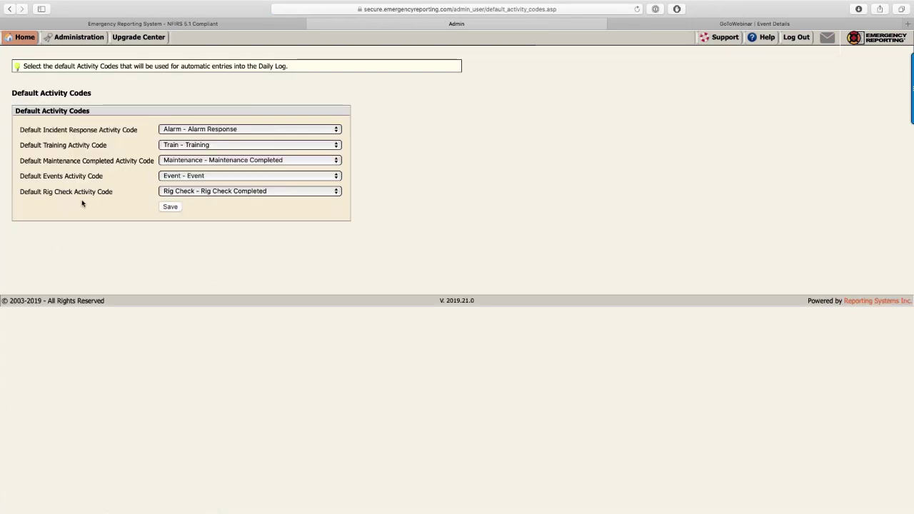
{"action": "left_click", "coordinate": [241, 191]}
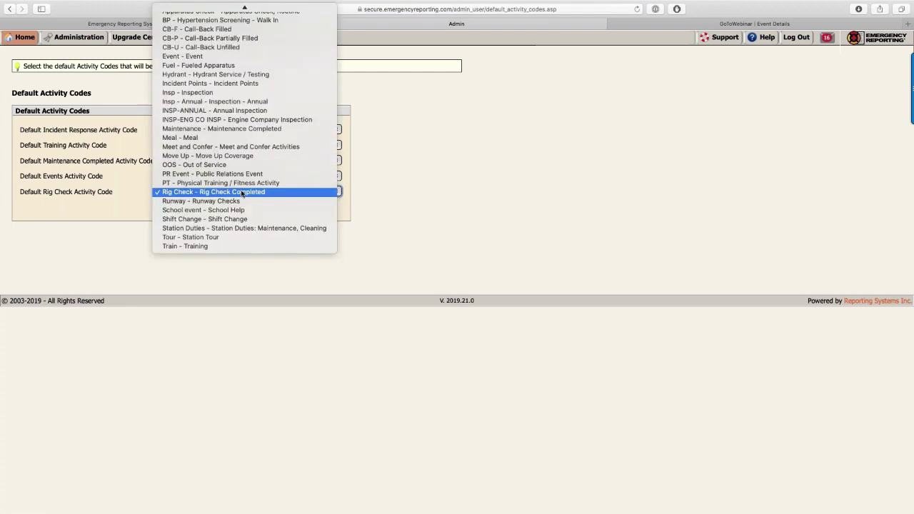
{"action": "left_click", "coordinate": [241, 192]}
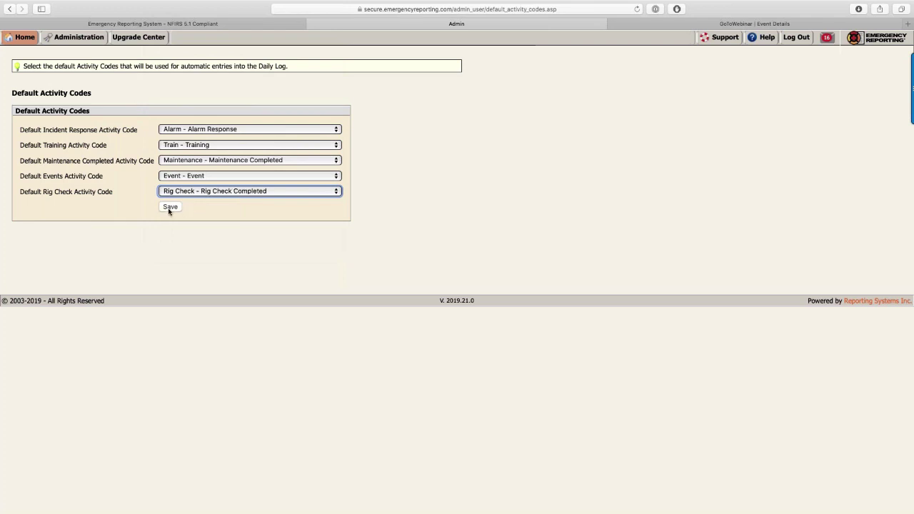
{"action": "left_click", "coordinate": [169, 208]}
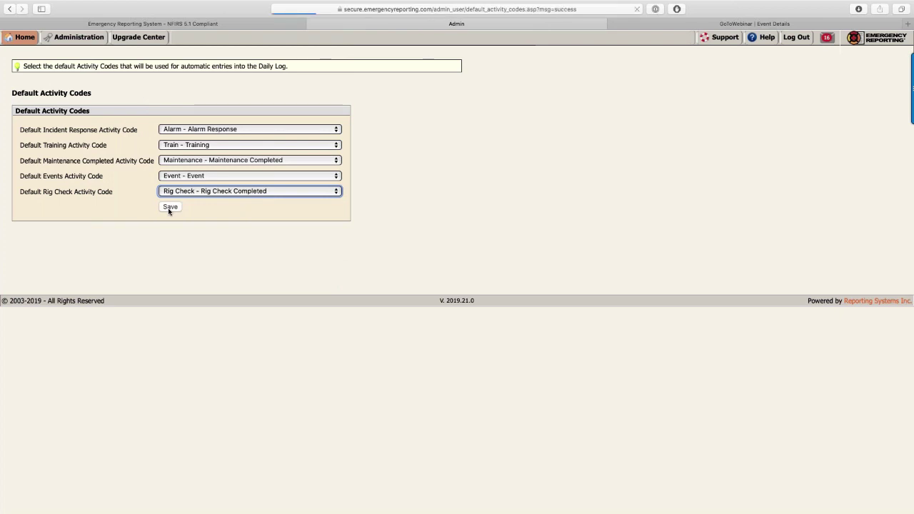
- Return to the dashboard's Daily Log and set it to display entries from all stations
{"action": "left_click", "coordinate": [18, 37]}
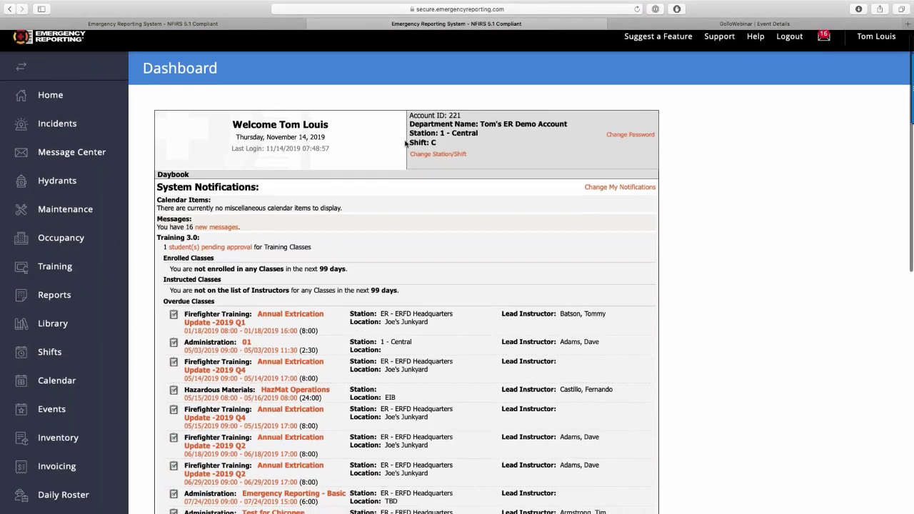
{"action": "scroll", "coordinate": [475, 146], "scroll_direction": "down", "scroll_amount": 4}
{"action": "scroll", "coordinate": [477, 147], "scroll_direction": "down", "scroll_amount": 10}
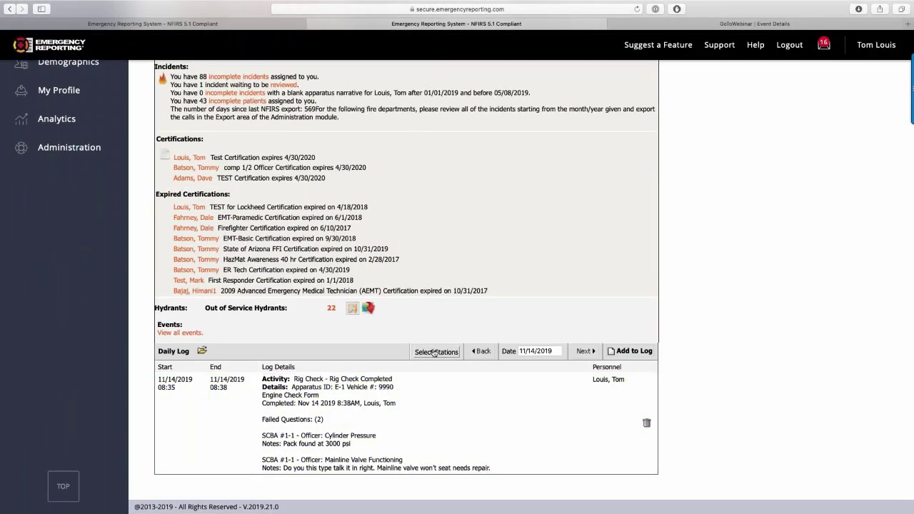
{"action": "left_click", "coordinate": [435, 352]}
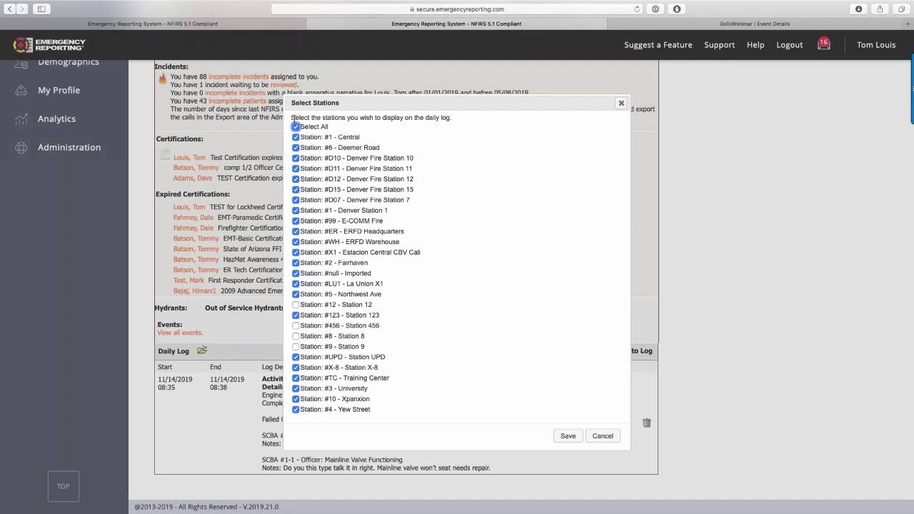
{"action": "left_click", "coordinate": [295, 127]}
{"action": "left_click", "coordinate": [295, 138]}
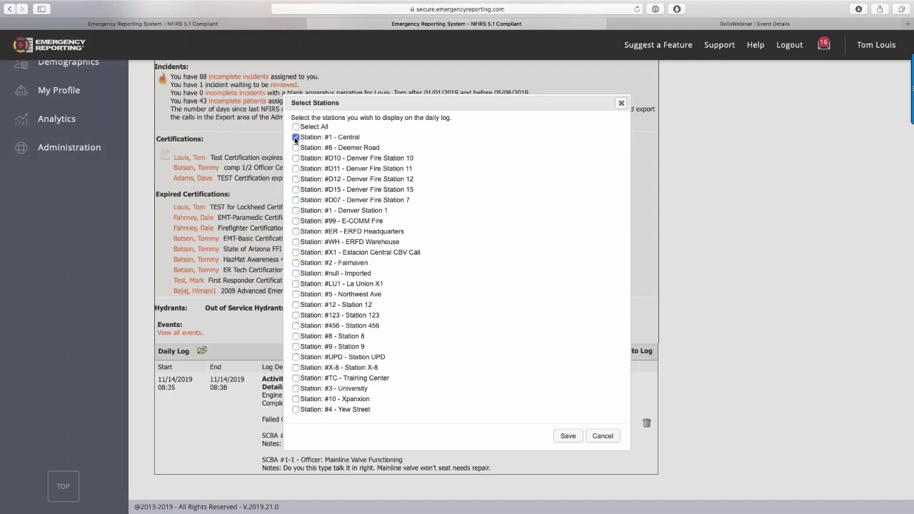
{"action": "left_click", "coordinate": [296, 127]}
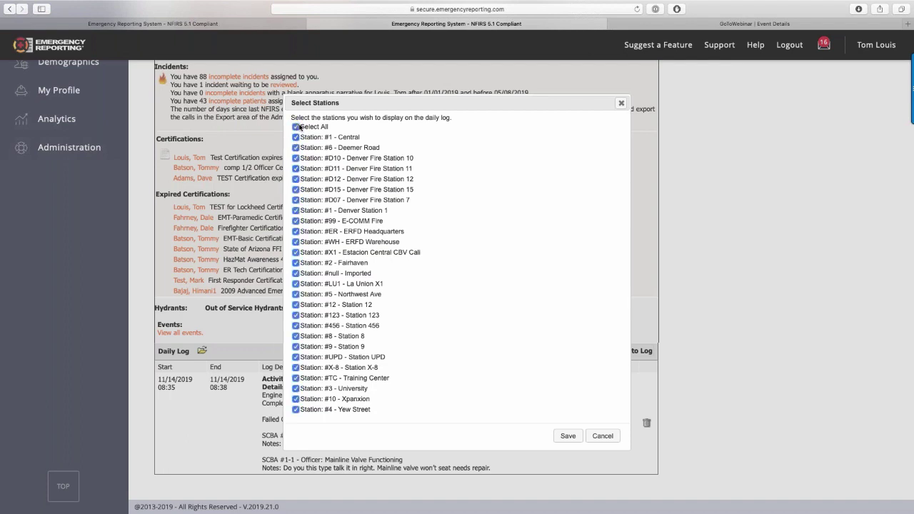
{"action": "left_click", "coordinate": [567, 435]}
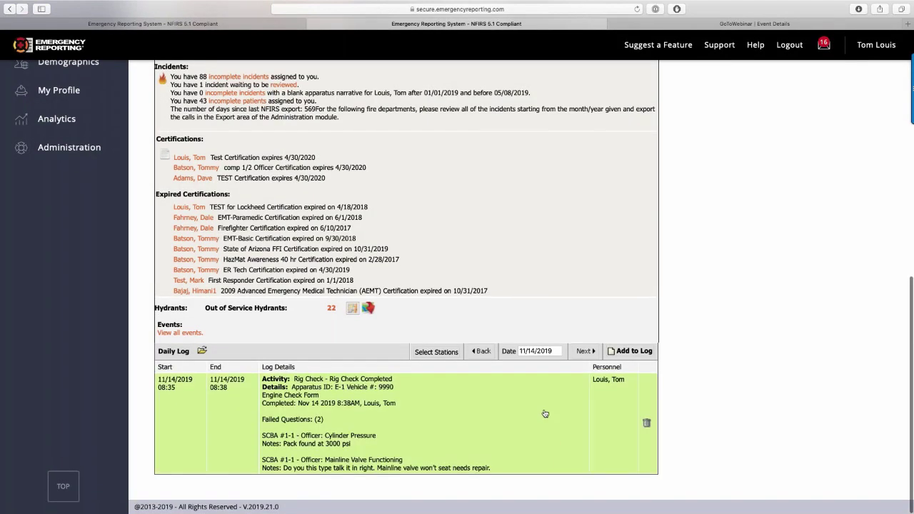
{"action": "left_click", "coordinate": [431, 354]}
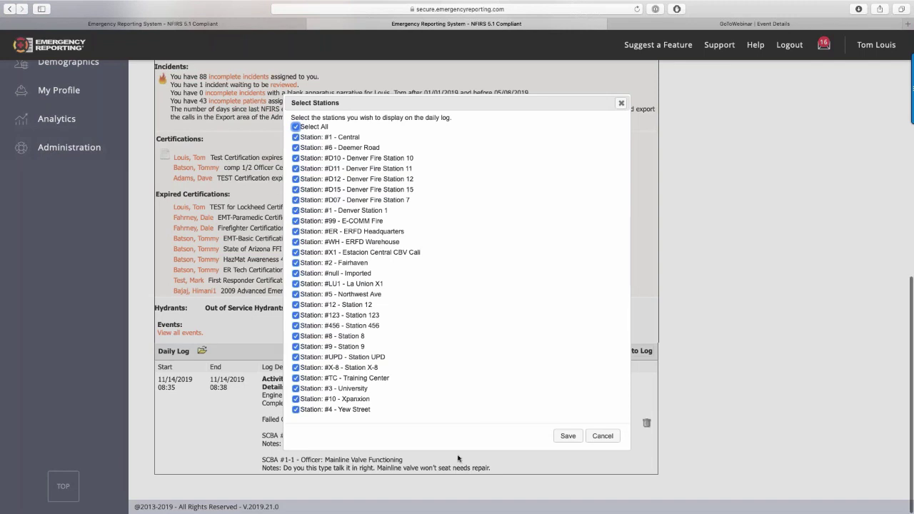
{"action": "left_click", "coordinate": [601, 436]}
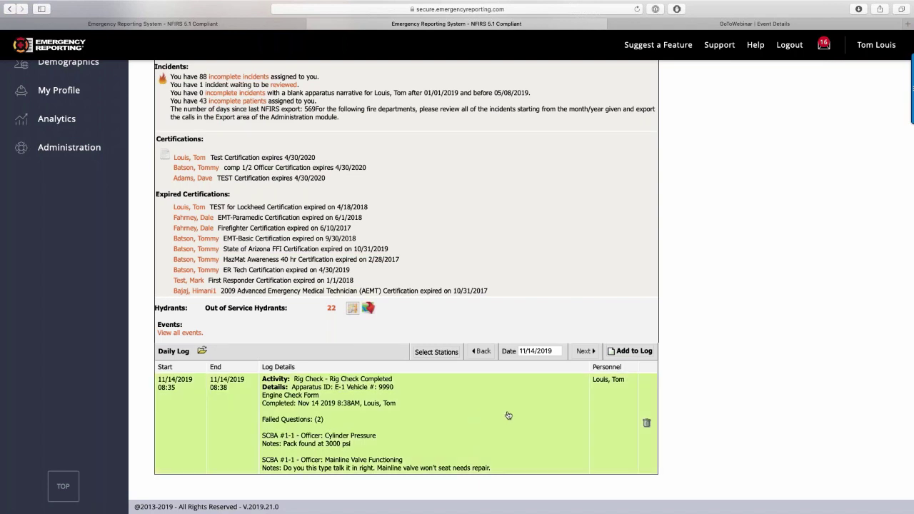
- Open the E-1 Engine Check Form from the Rig Check Completed entry in the Daily Log
{"action": "left_click", "coordinate": [551, 385]}
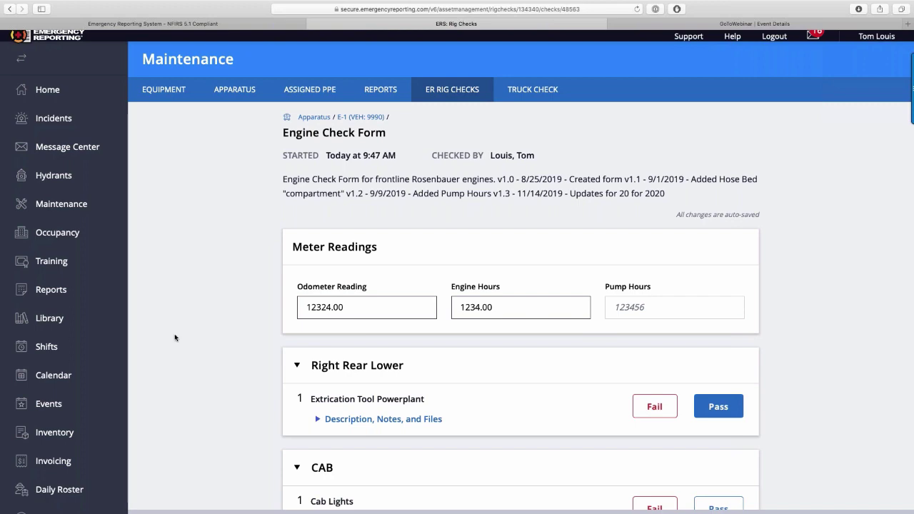
{"action": "scroll", "coordinate": [127, 287], "scroll_direction": "down", "scroll_amount": 3}
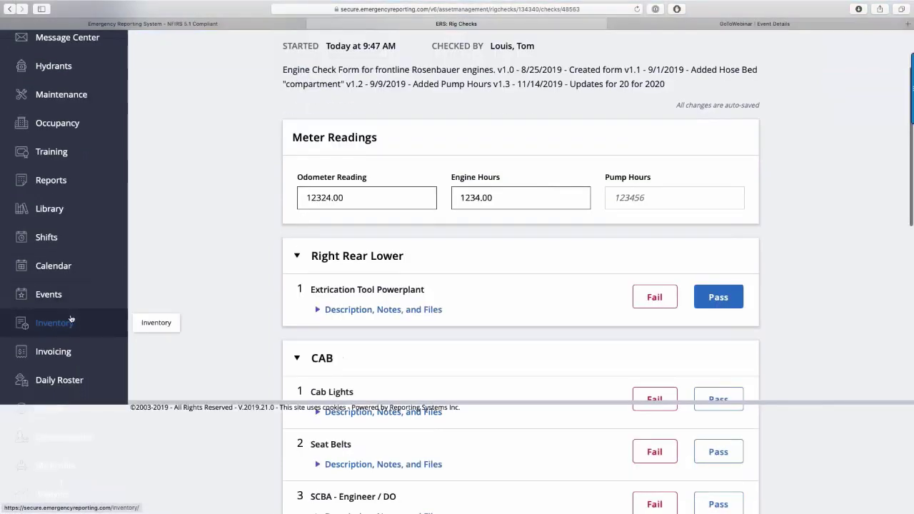
{"action": "scroll", "coordinate": [71, 319], "scroll_direction": "down", "scroll_amount": 4}
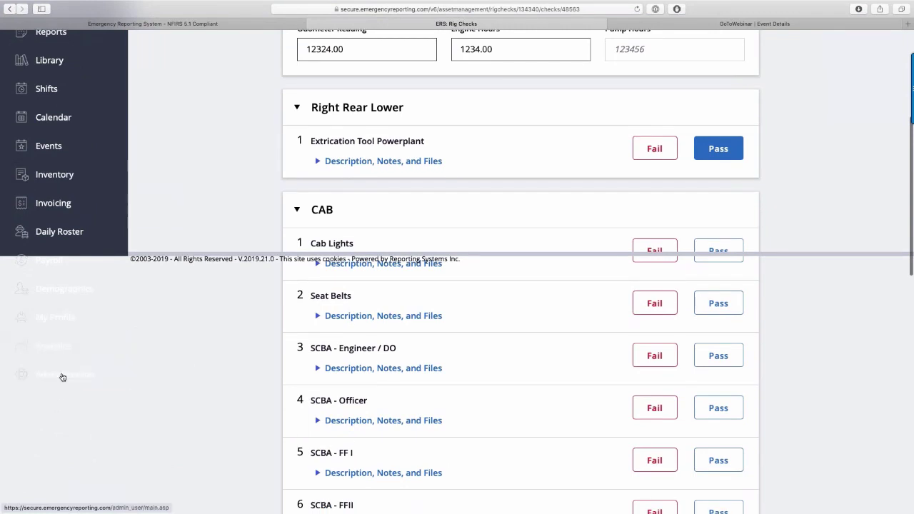
- Open the Administrator 1 security role for editing and expand its Maintenance Module permissions
{"action": "left_click", "coordinate": [64, 374]}
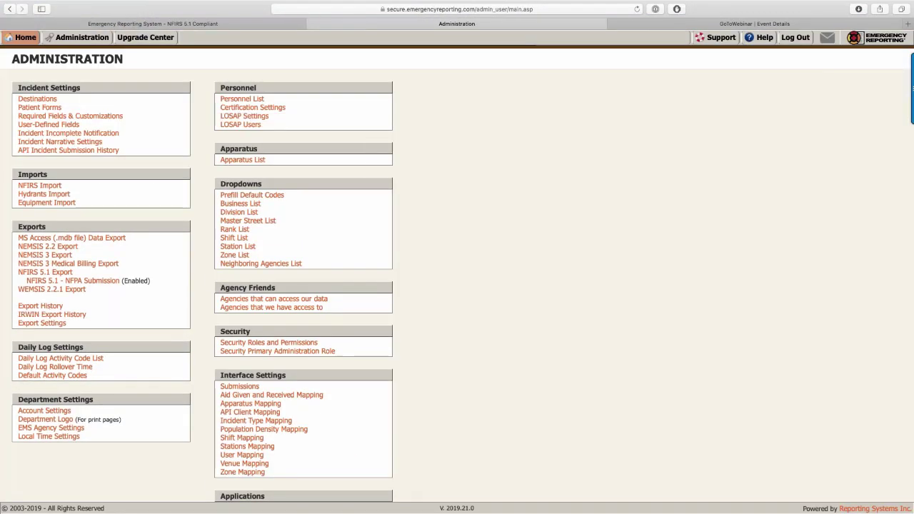
{"action": "left_click", "coordinate": [277, 344]}
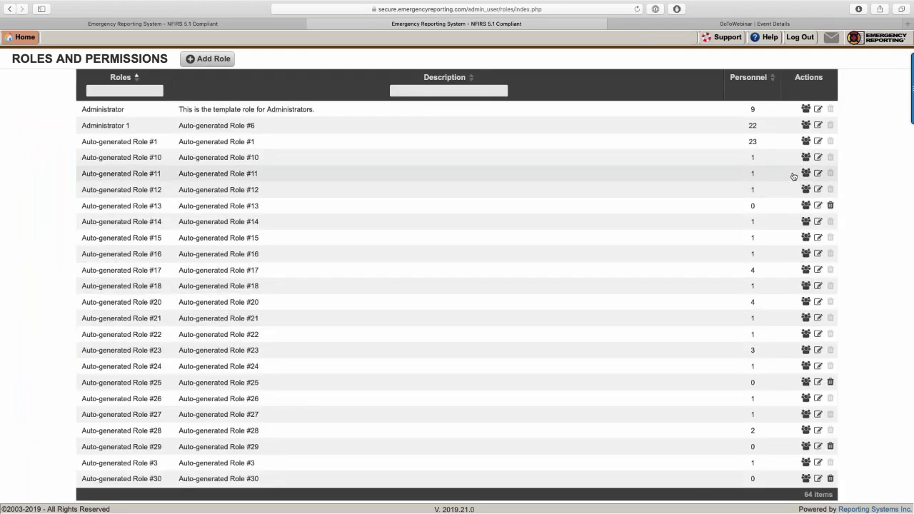
{"action": "left_click", "coordinate": [818, 127]}
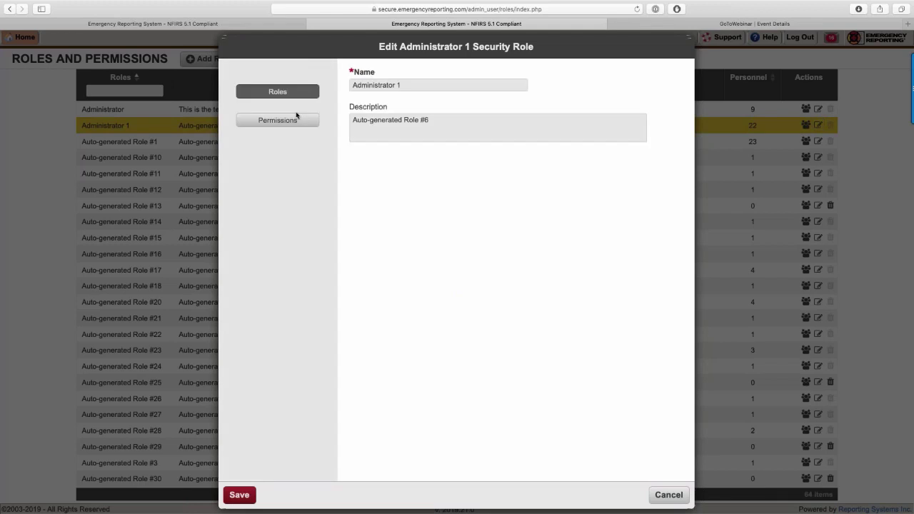
{"action": "left_click", "coordinate": [293, 123]}
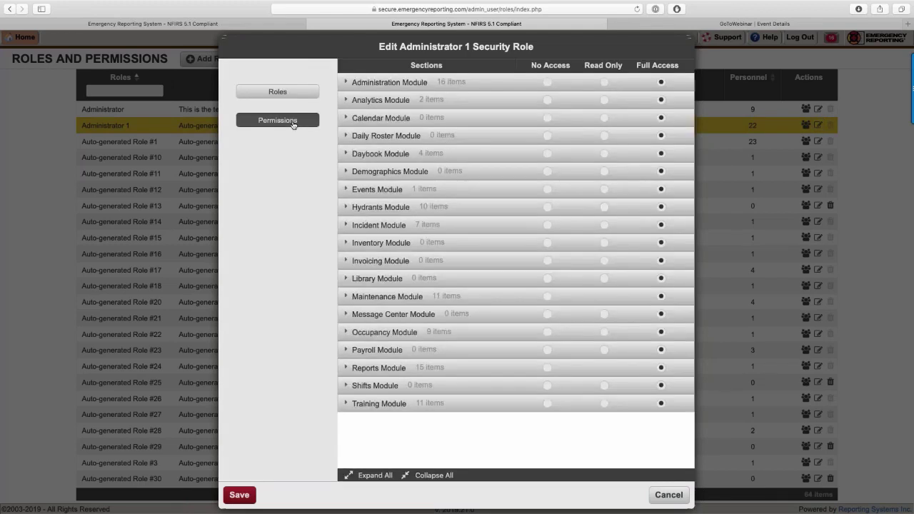
{"action": "left_click", "coordinate": [344, 298]}
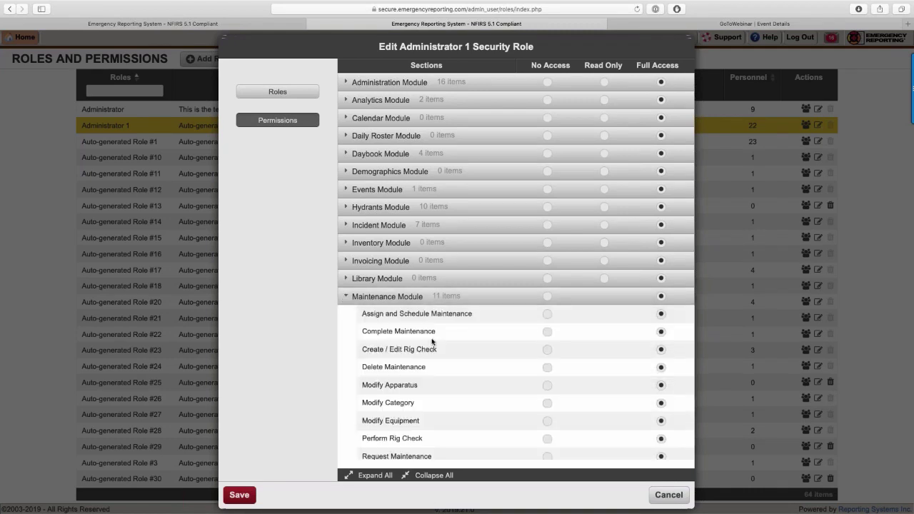
{"action": "scroll", "coordinate": [432, 342], "scroll_direction": "down", "scroll_amount": 5}
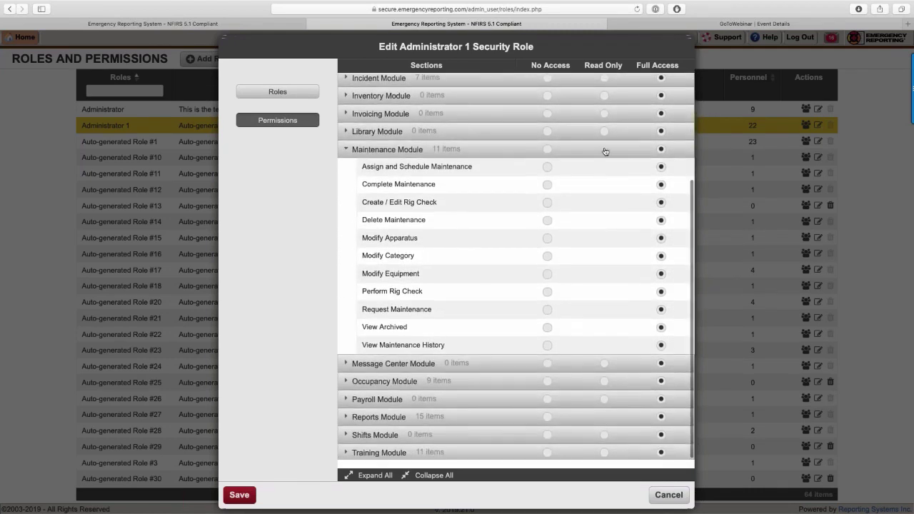
- Set all individual Maintenance Module permissions of the Administrator 1 role to No Access
{"action": "left_click", "coordinate": [547, 167]}
{"action": "left_click", "coordinate": [547, 185]}
{"action": "left_click", "coordinate": [547, 202]}
{"action": "left_click", "coordinate": [547, 221]}
{"action": "left_click", "coordinate": [547, 239]}
{"action": "left_click", "coordinate": [546, 256]}
{"action": "left_click", "coordinate": [547, 274]}
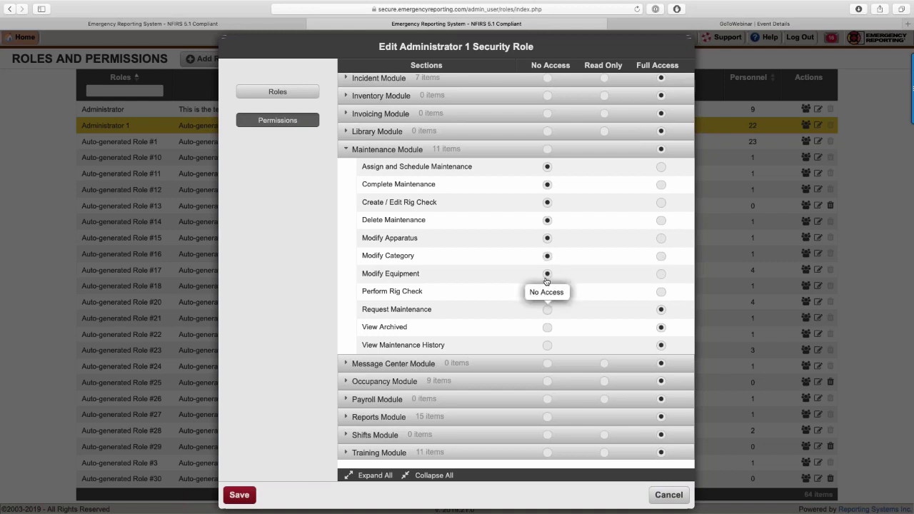
{"action": "left_click", "coordinate": [546, 310]}
{"action": "left_click", "coordinate": [548, 327]}
{"action": "left_click", "coordinate": [547, 346]}
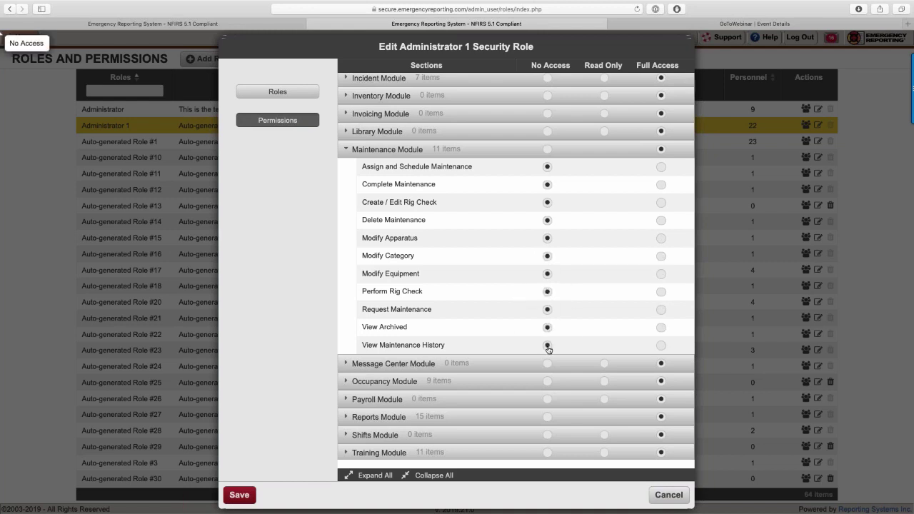
- Try granting Full Access to Perform Rig Check in the Administrator 1 role's Maintenance Module, and discard the role changes
{"action": "left_click", "coordinate": [660, 291]}
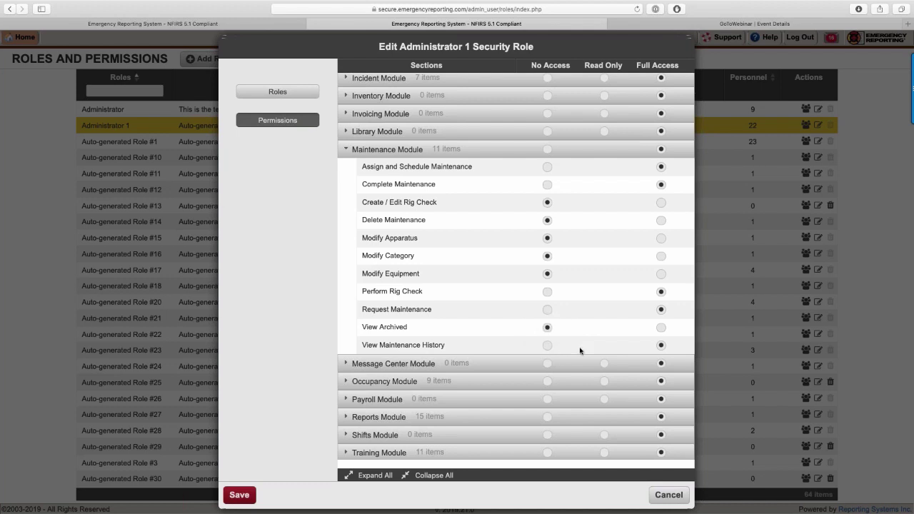
{"action": "left_click", "coordinate": [547, 346]}
{"action": "left_click", "coordinate": [547, 309]}
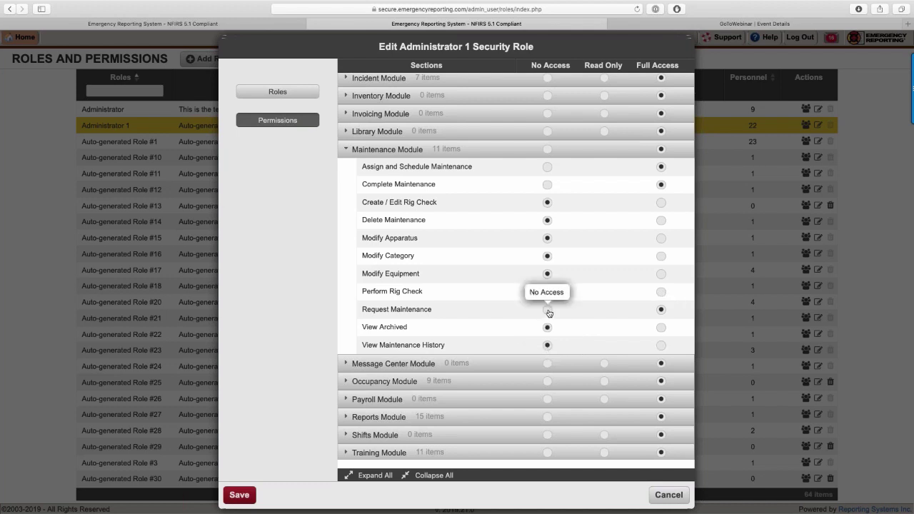
{"action": "left_click", "coordinate": [547, 166]}
{"action": "left_click", "coordinate": [547, 185]}
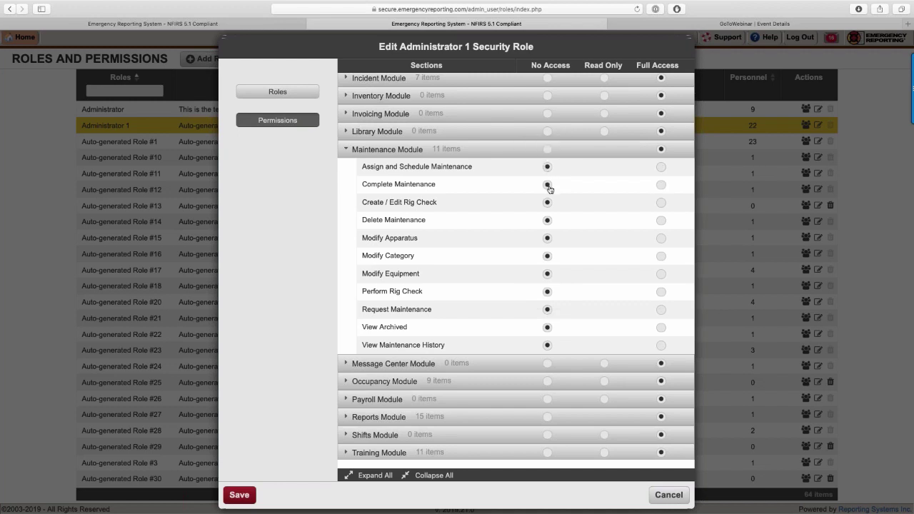
{"action": "left_click", "coordinate": [661, 292]}
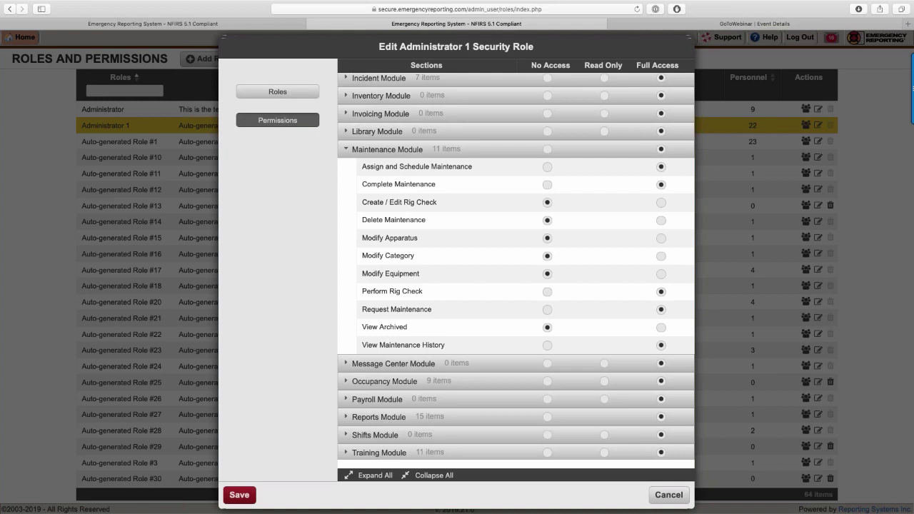
{"action": "left_click", "coordinate": [665, 494]}
- Open the E-1 apparatus record from the 11 - Engine group in the Maintenance module and return to the apparatus list
{"action": "left_click", "coordinate": [22, 37]}
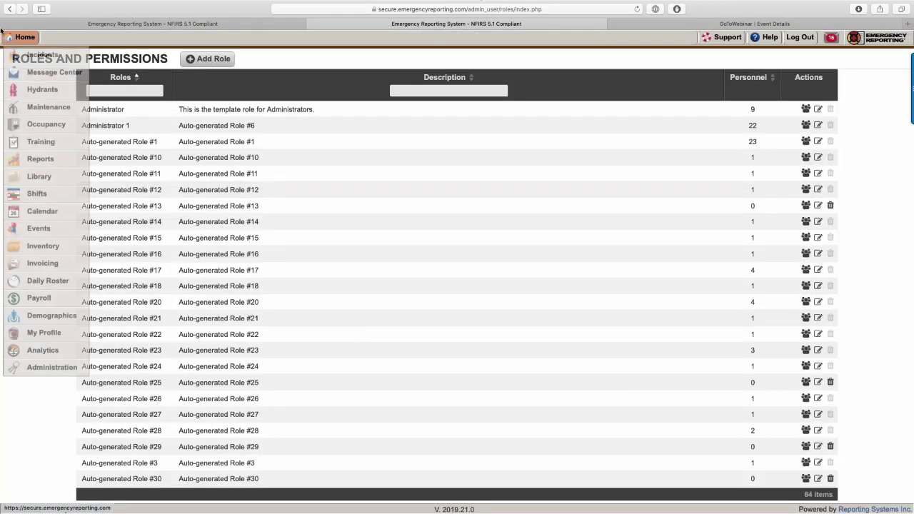
{"action": "left_click", "coordinate": [48, 106]}
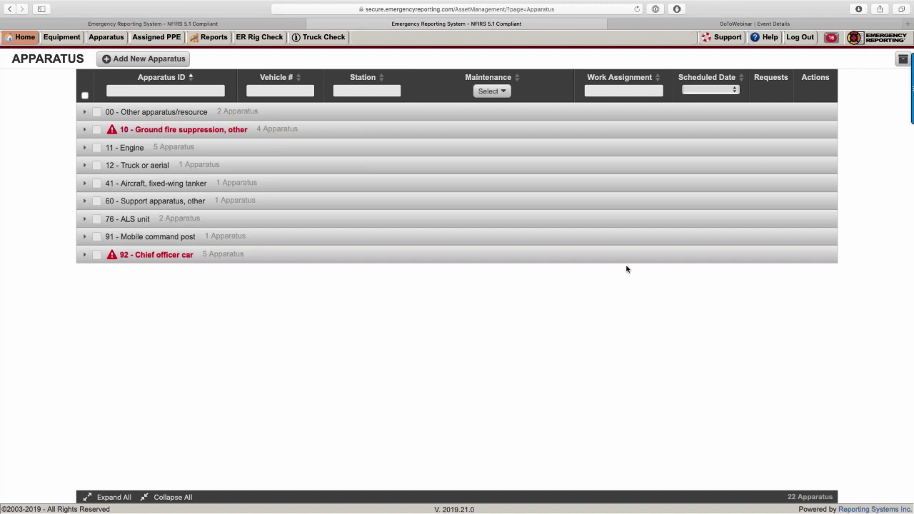
{"action": "left_click", "coordinate": [85, 149]}
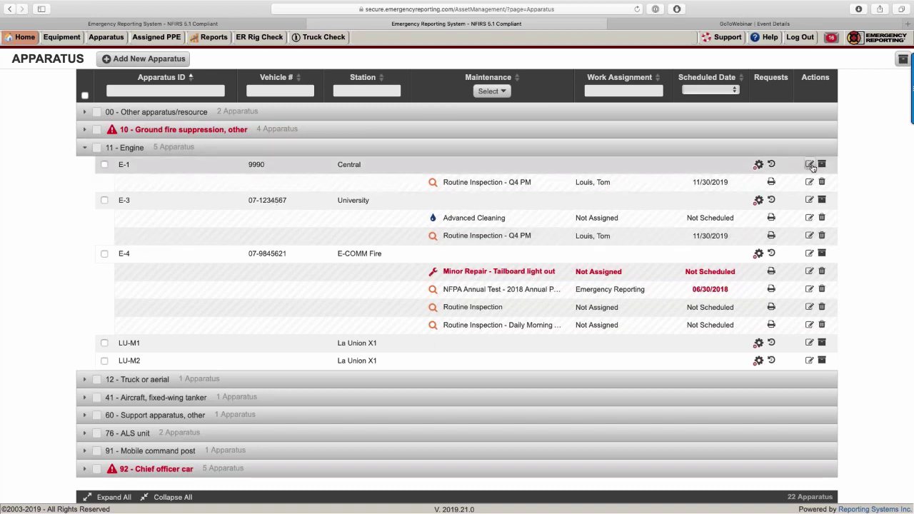
{"action": "left_click", "coordinate": [810, 165]}
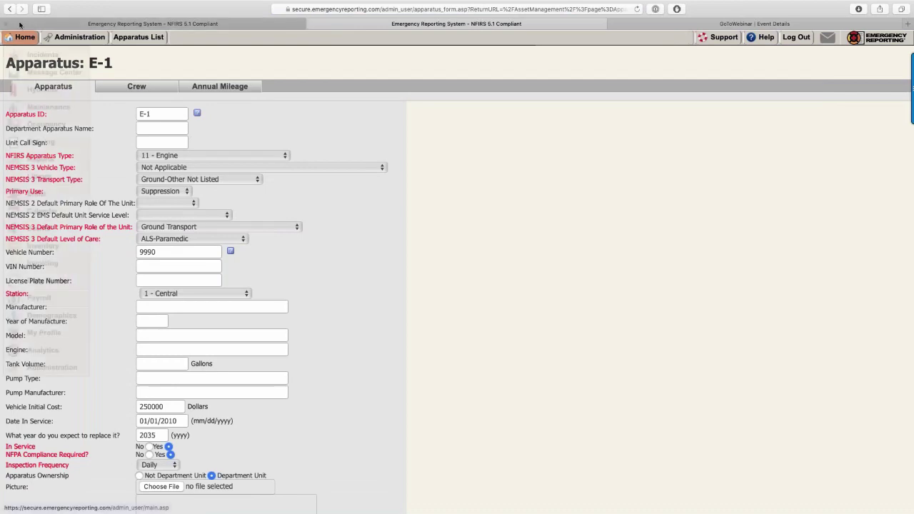
{"action": "left_click", "coordinate": [10, 9]}
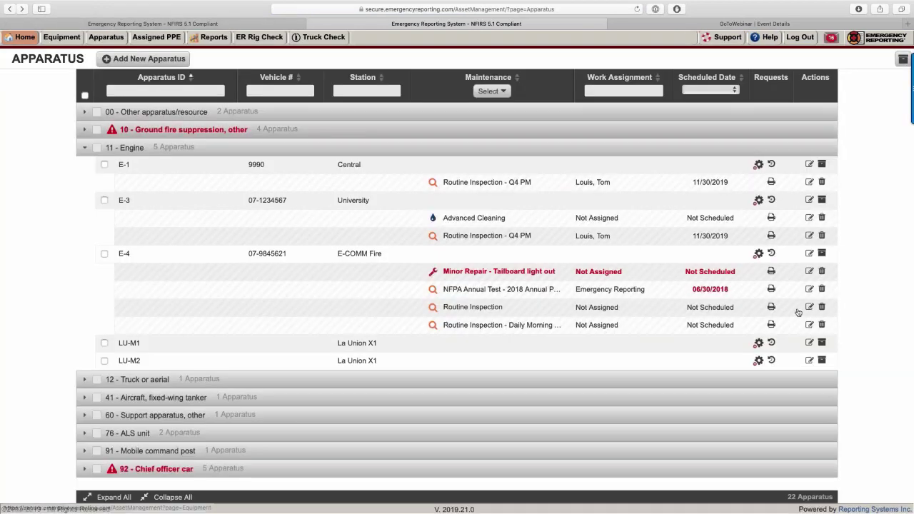
- View the maintenance history of apparatus E-1
{"action": "left_click", "coordinate": [771, 164]}
{"action": "scroll", "coordinate": [286, 243], "scroll_direction": "down", "scroll_amount": 1}
{"action": "scroll", "coordinate": [291, 245], "scroll_direction": "up", "scroll_amount": 1}
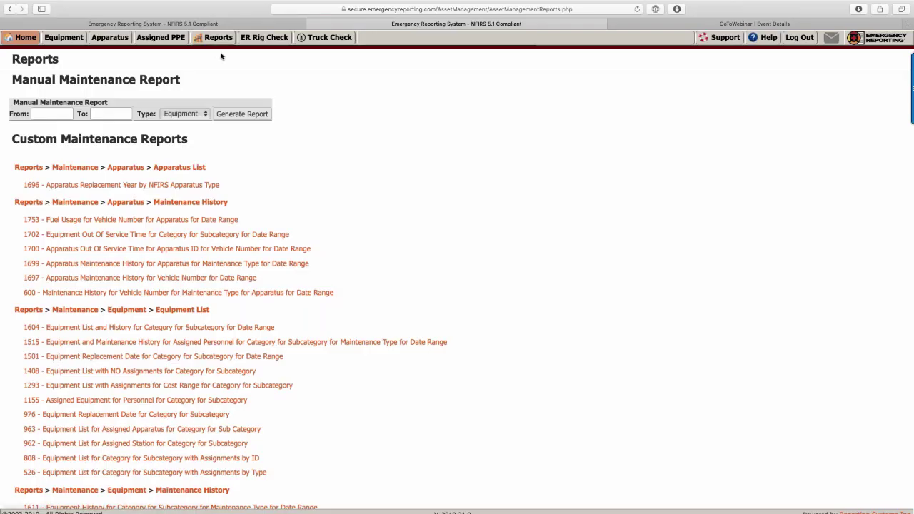
- Open custom maintenance report 1775 - Percentage of Rig Checks Passed or Failed per Apparatus and create it for the year 2019
{"action": "scroll", "coordinate": [222, 55], "scroll_direction": "down", "scroll_amount": 2}
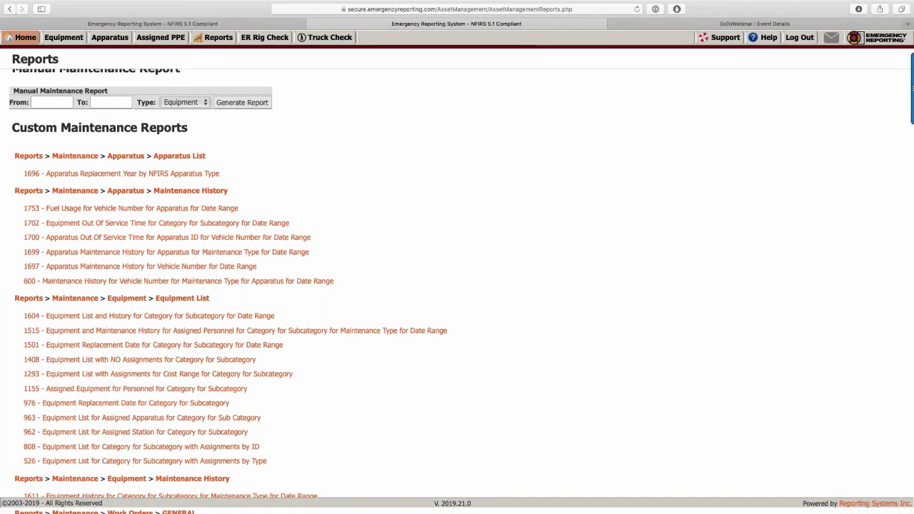
{"action": "key", "text": "super+equal"}
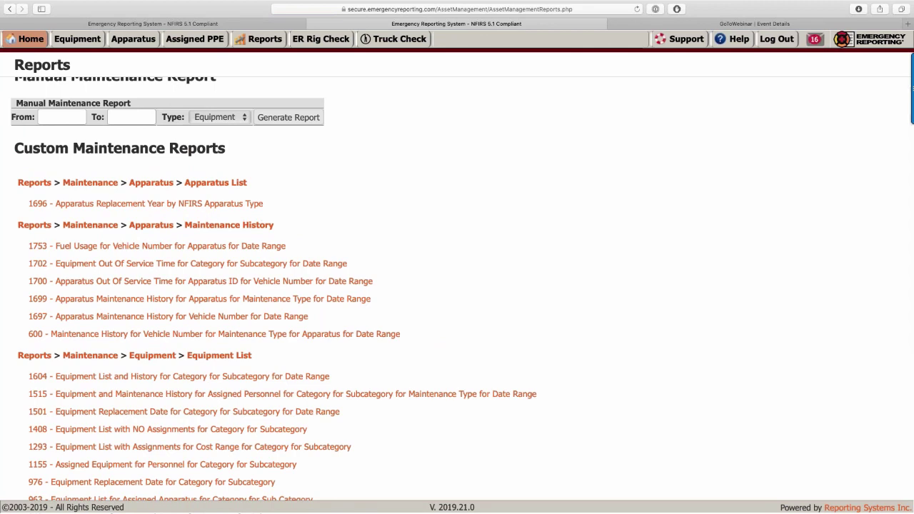
{"action": "left_click", "coordinate": [28, 38]}
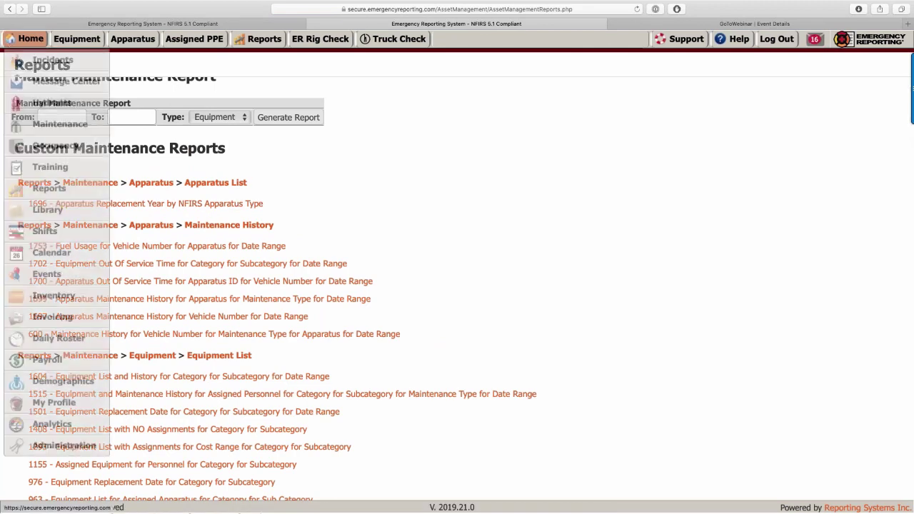
{"action": "mouse_move", "coordinate": [247, 46]}
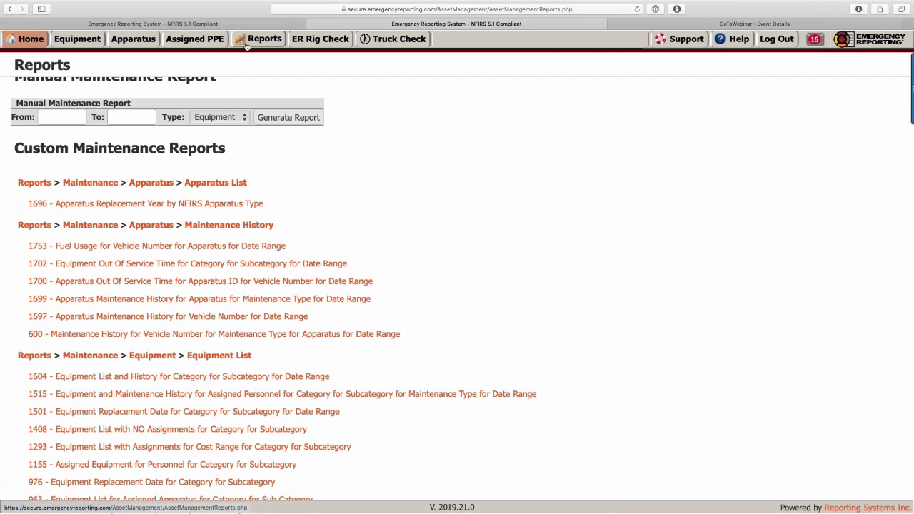
{"action": "scroll", "coordinate": [150, 158], "scroll_direction": "down", "scroll_amount": 1}
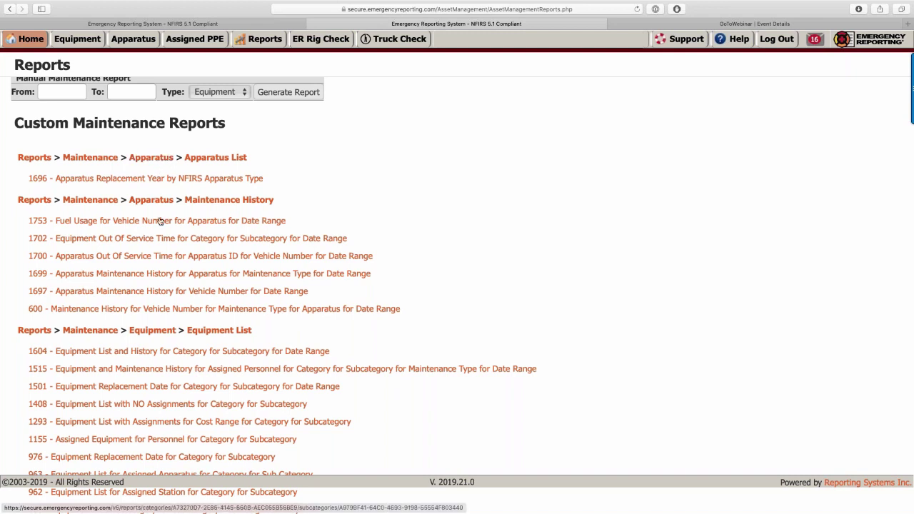
{"action": "scroll", "coordinate": [168, 287], "scroll_direction": "down", "scroll_amount": 1}
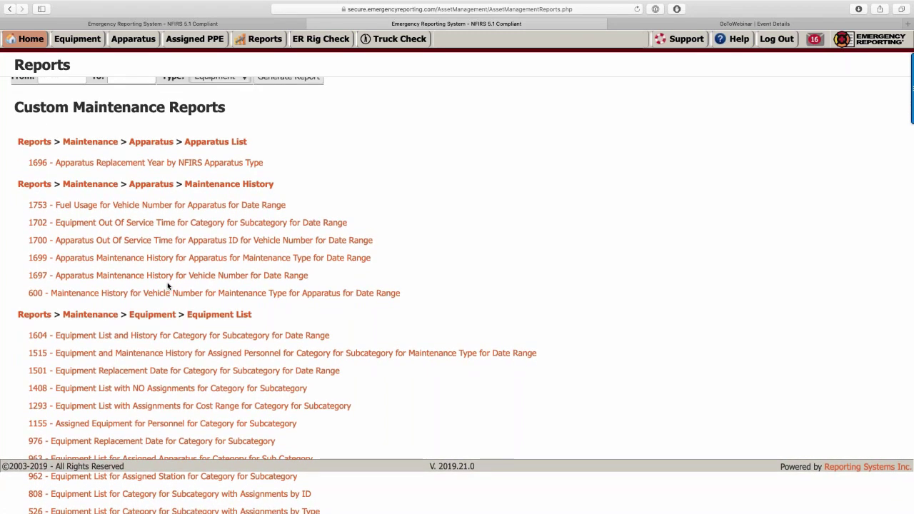
{"action": "scroll", "coordinate": [168, 286], "scroll_direction": "down", "scroll_amount": 10}
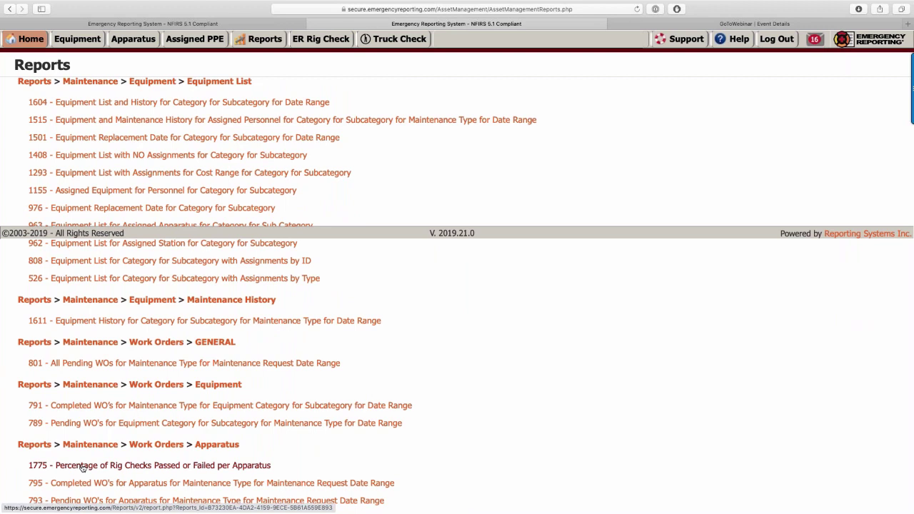
{"action": "left_click", "coordinate": [82, 466]}
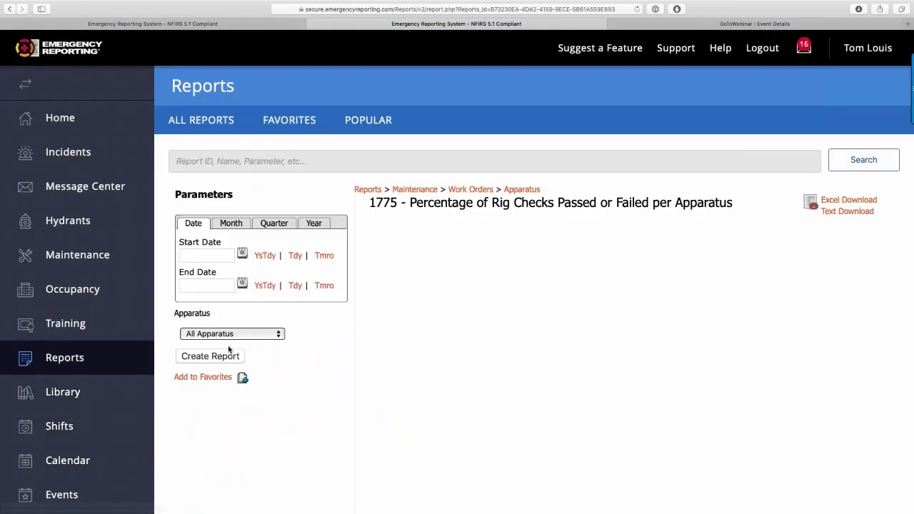
{"action": "left_click", "coordinate": [315, 225]}
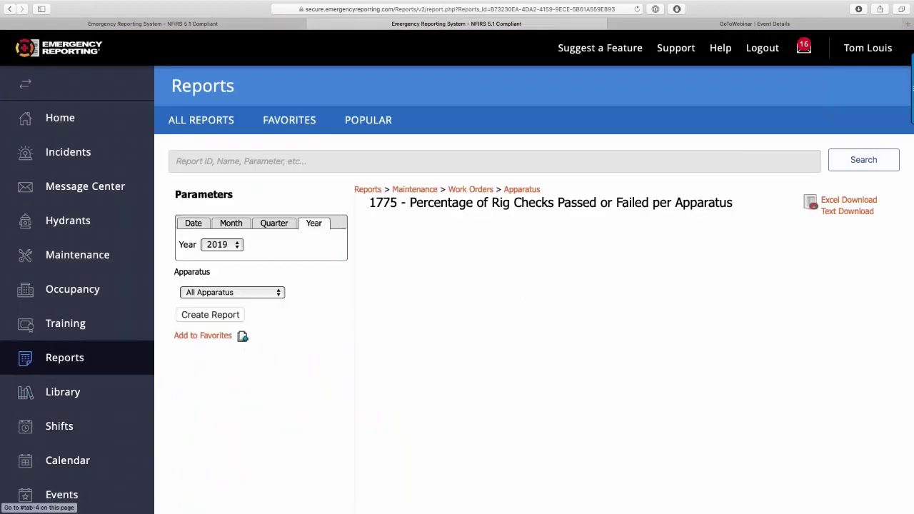
{"action": "left_click", "coordinate": [217, 314]}
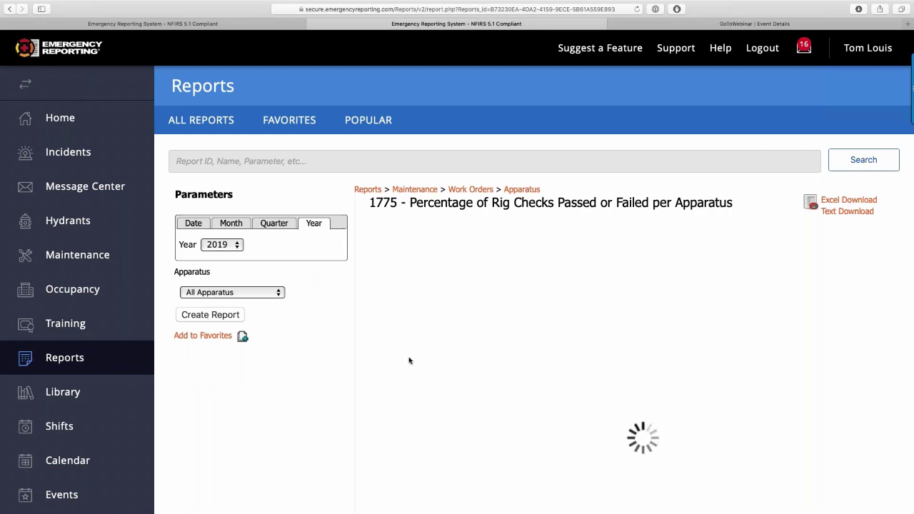
- Examine the pass and fail percentages, the individual E-1 rig checks and the closing note in the generated report
{"action": "scroll", "coordinate": [626, 381], "scroll_direction": "down", "scroll_amount": 1}
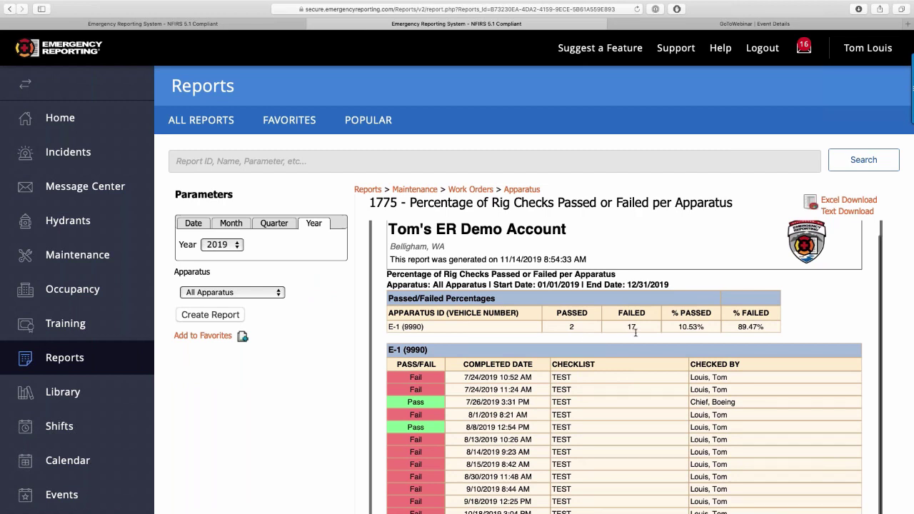
{"action": "scroll", "coordinate": [712, 290], "scroll_direction": "down", "scroll_amount": 2}
{"action": "scroll", "coordinate": [724, 307], "scroll_direction": "down", "scroll_amount": 2}
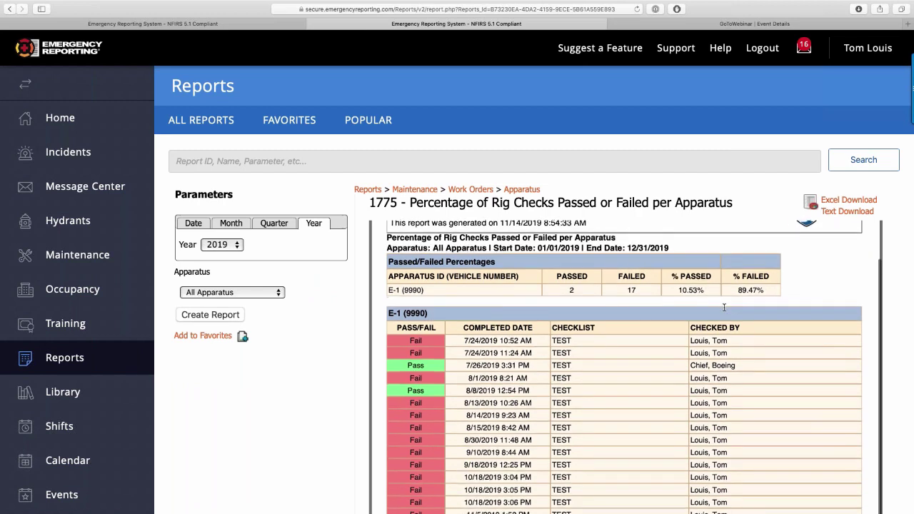
{"action": "scroll", "coordinate": [724, 308], "scroll_direction": "down", "scroll_amount": 1}
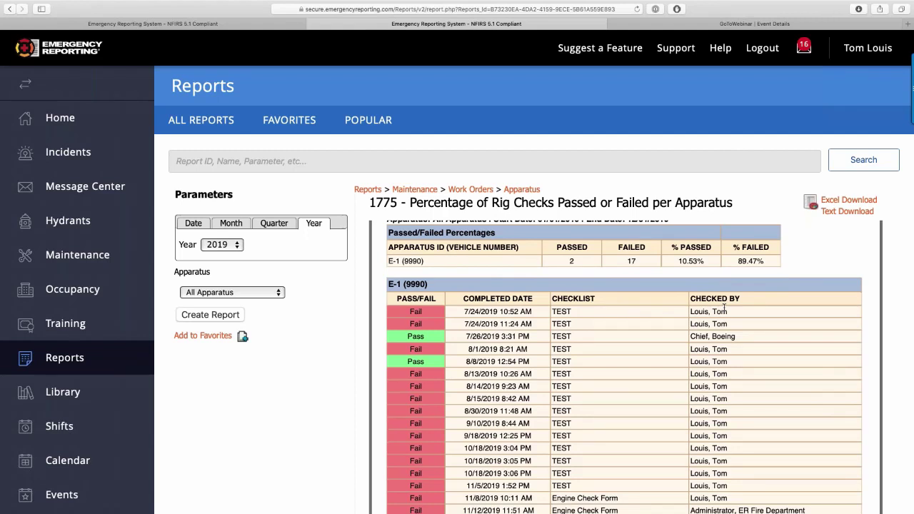
{"action": "scroll", "coordinate": [724, 307], "scroll_direction": "down", "scroll_amount": 4}
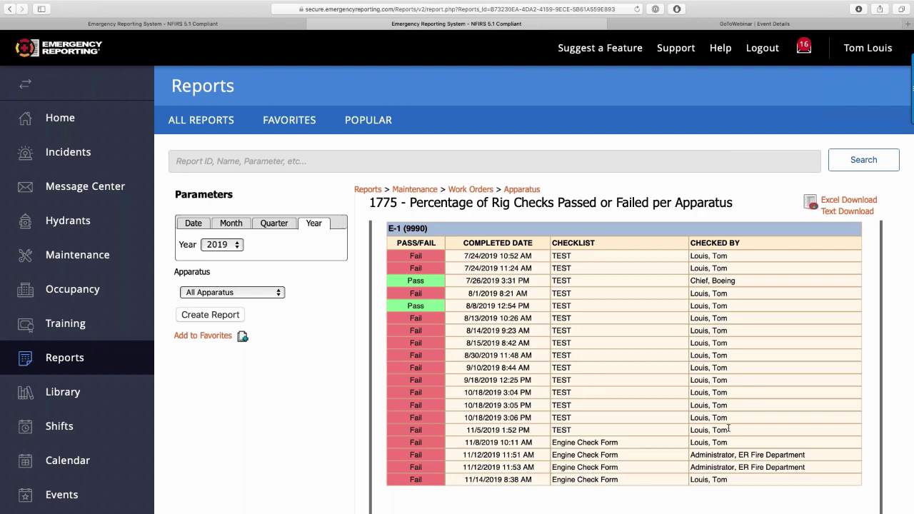
{"action": "scroll", "coordinate": [728, 429], "scroll_direction": "down", "scroll_amount": 2}
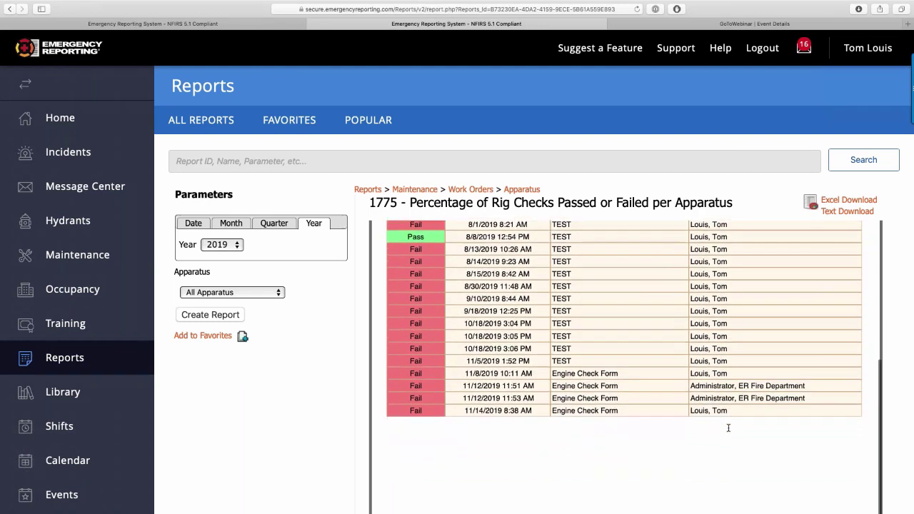
{"action": "scroll", "coordinate": [728, 428], "scroll_direction": "down", "scroll_amount": 5}
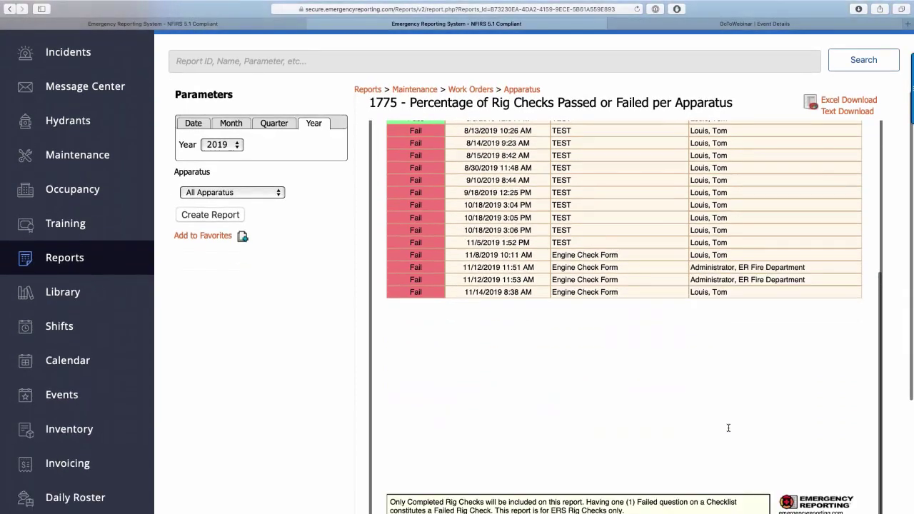
{"action": "scroll", "coordinate": [644, 465], "scroll_direction": "up", "scroll_amount": 5}
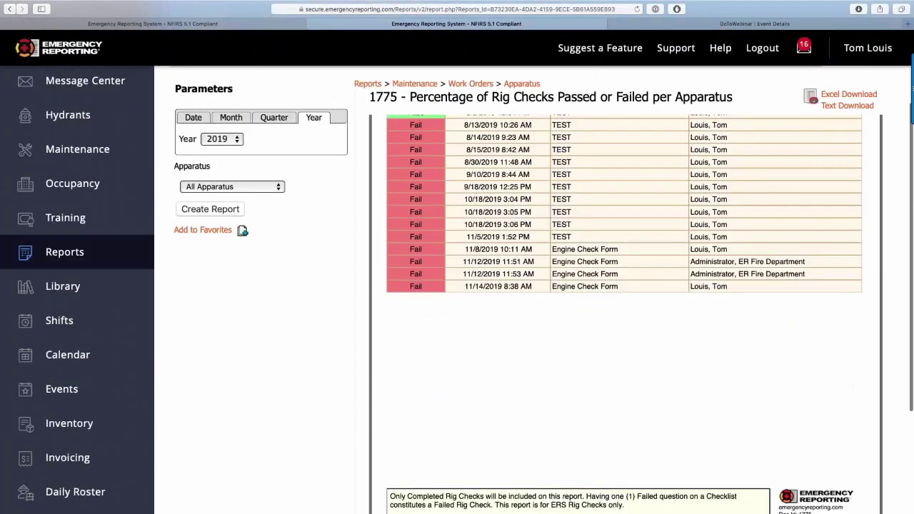
{"action": "scroll", "coordinate": [644, 465], "scroll_direction": "up", "scroll_amount": 5}
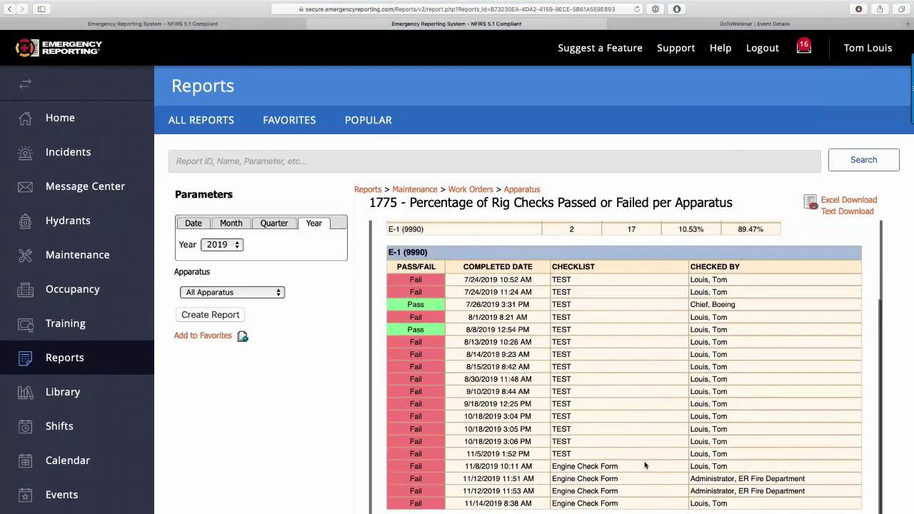